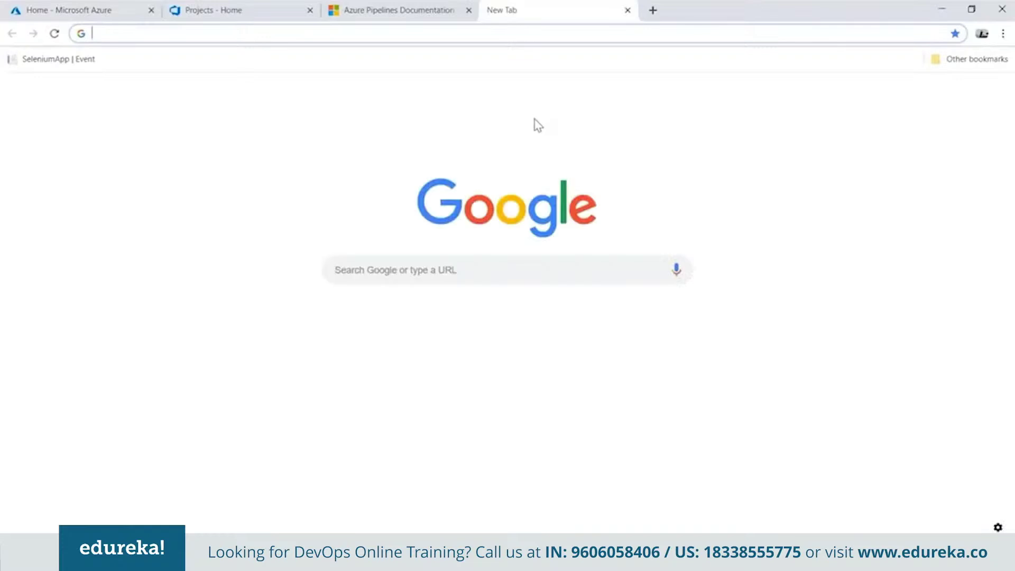
Open the Azure DevOps organization's projects page at dev.azure.com.
text(dev.)
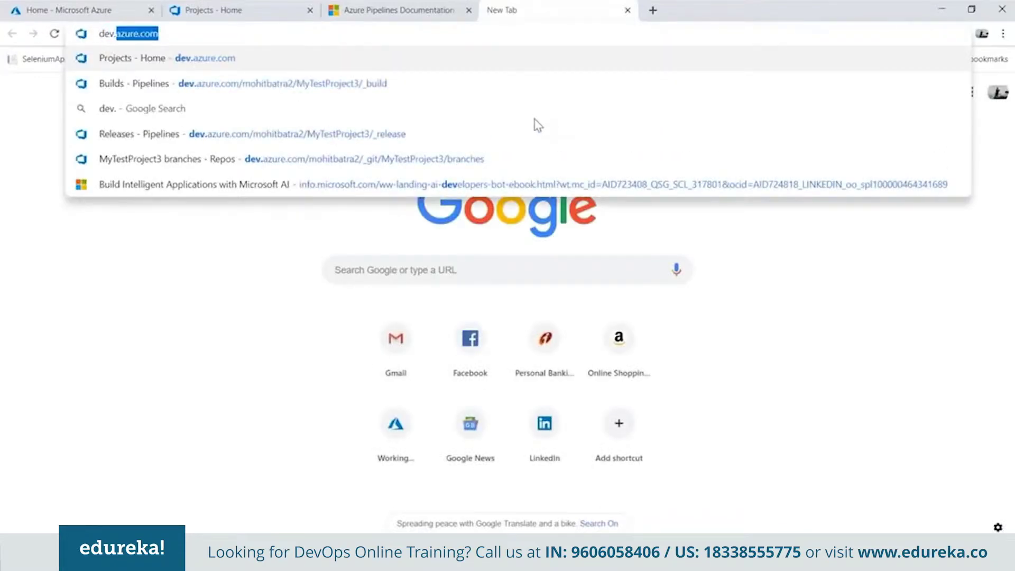
key(Return)
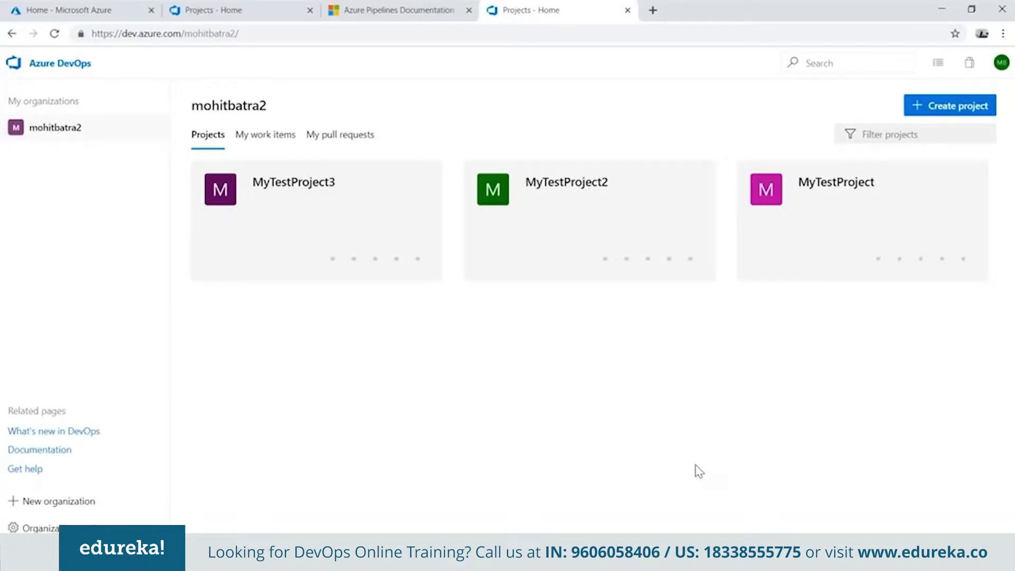
click(944, 108)
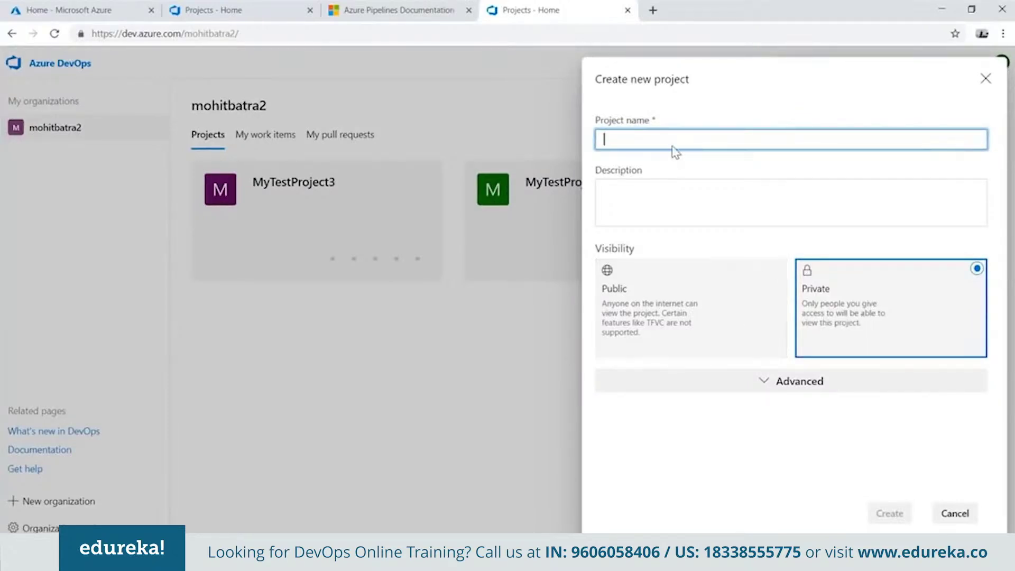
text(MyTe)
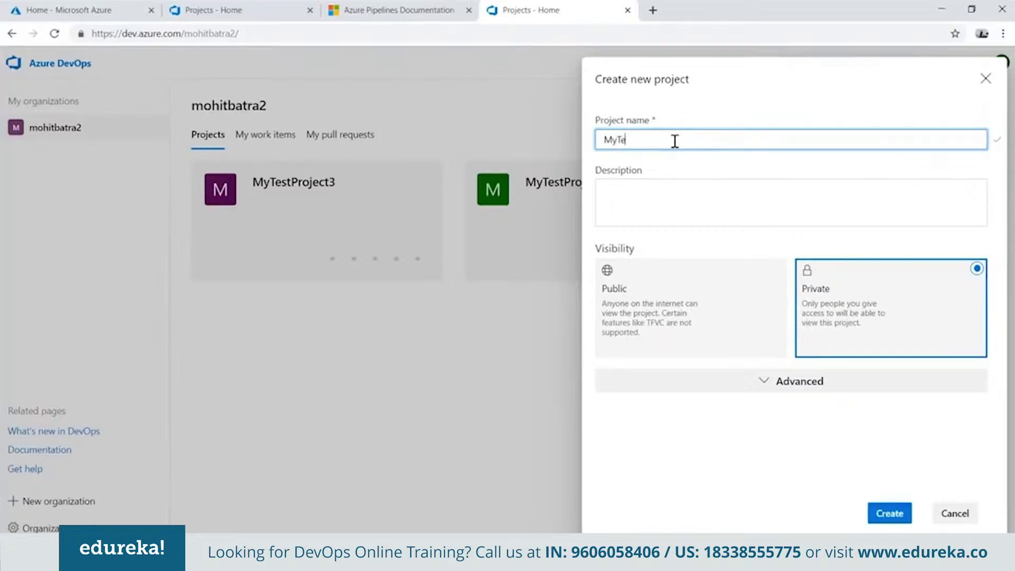
text(stProject4)
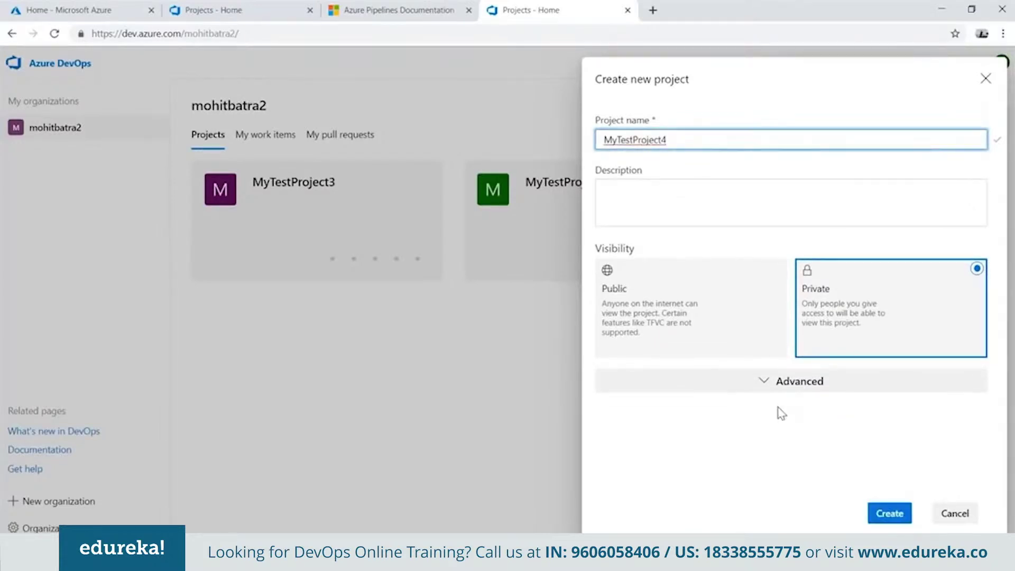
click(769, 386)
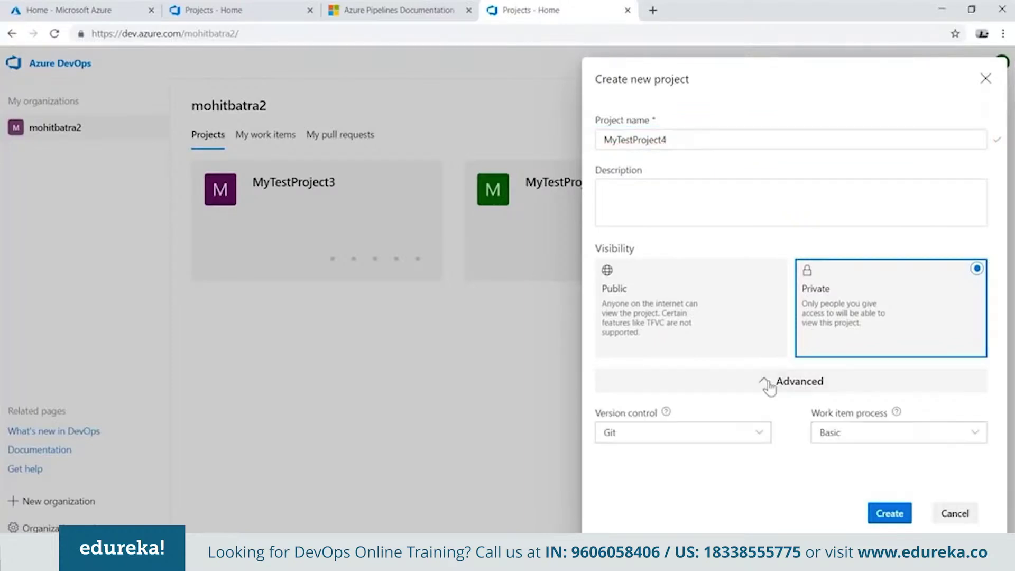
click(756, 440)
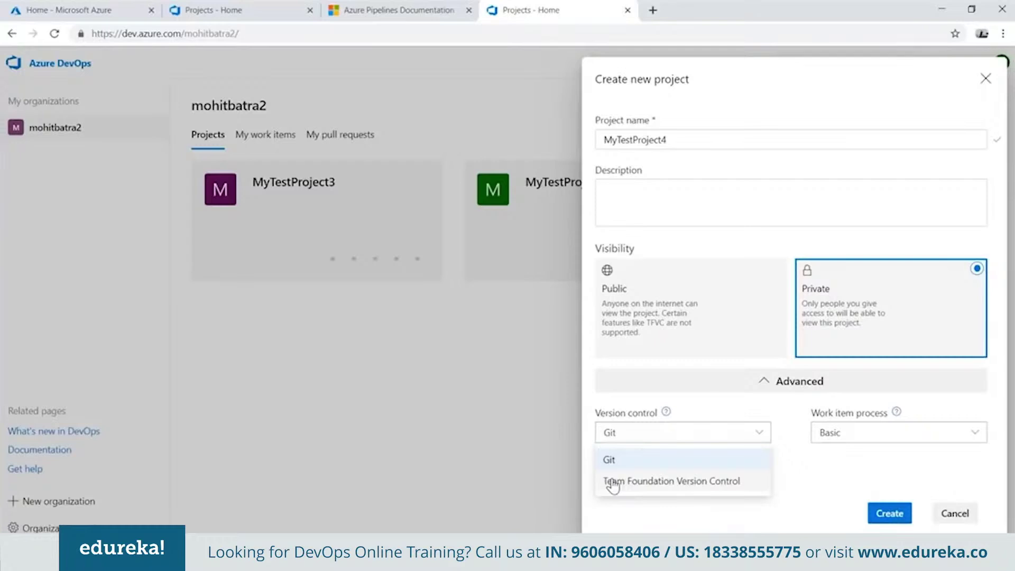
click(610, 459)
click(883, 435)
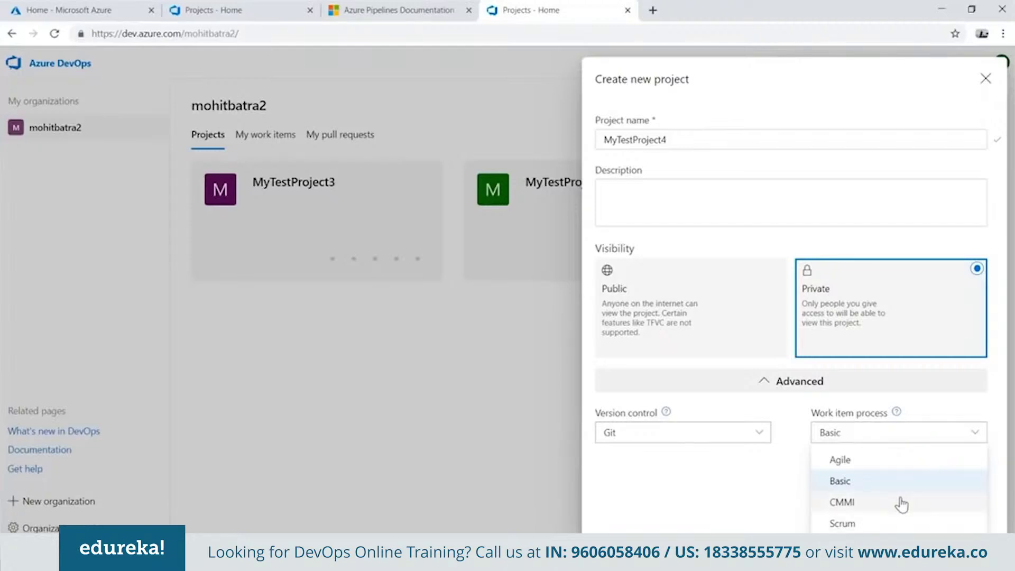
click(859, 461)
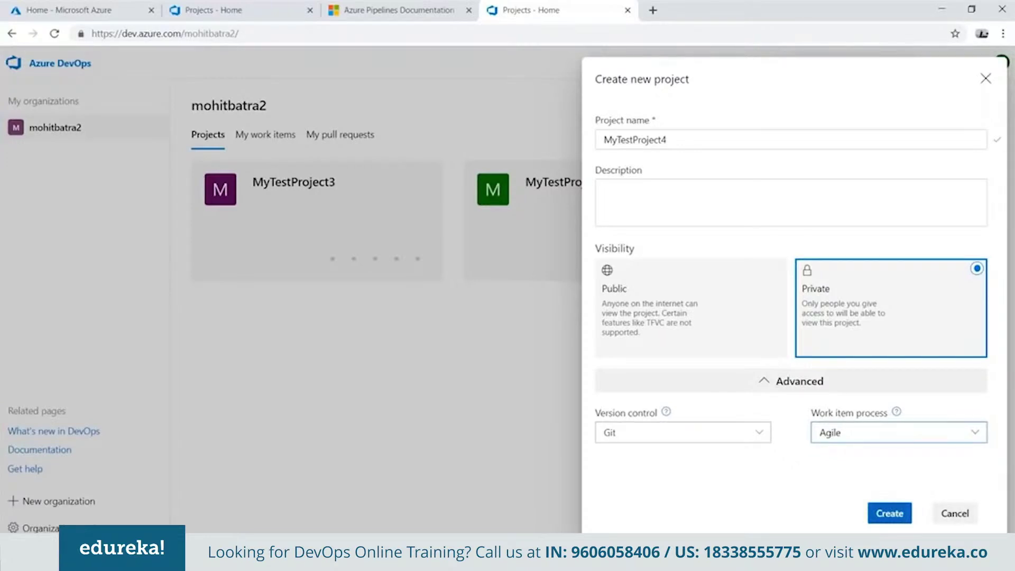
click(986, 78)
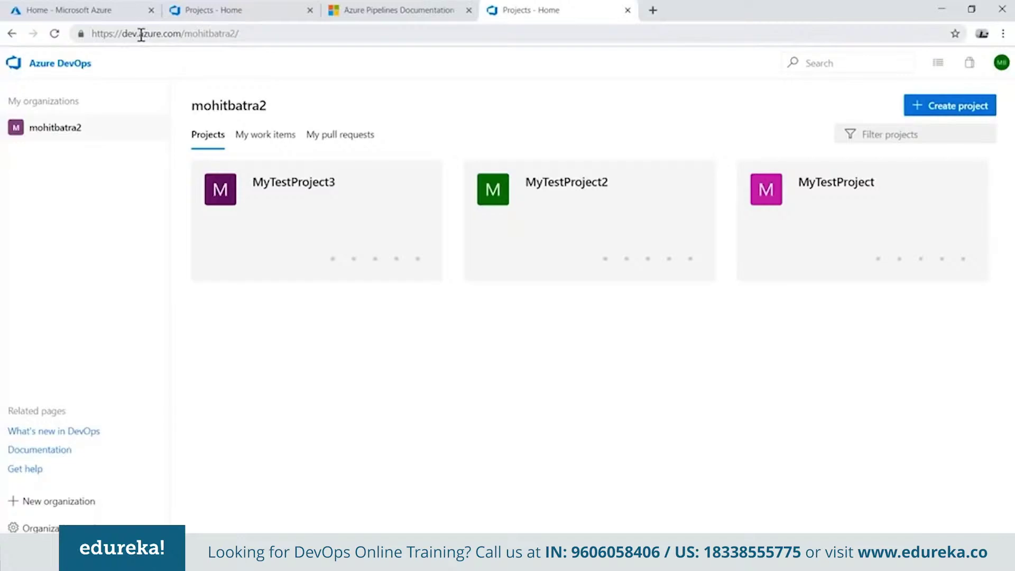
Open the MyTestProject3 project and go to the work items of its Boards service.
mouse_move(335, 280)
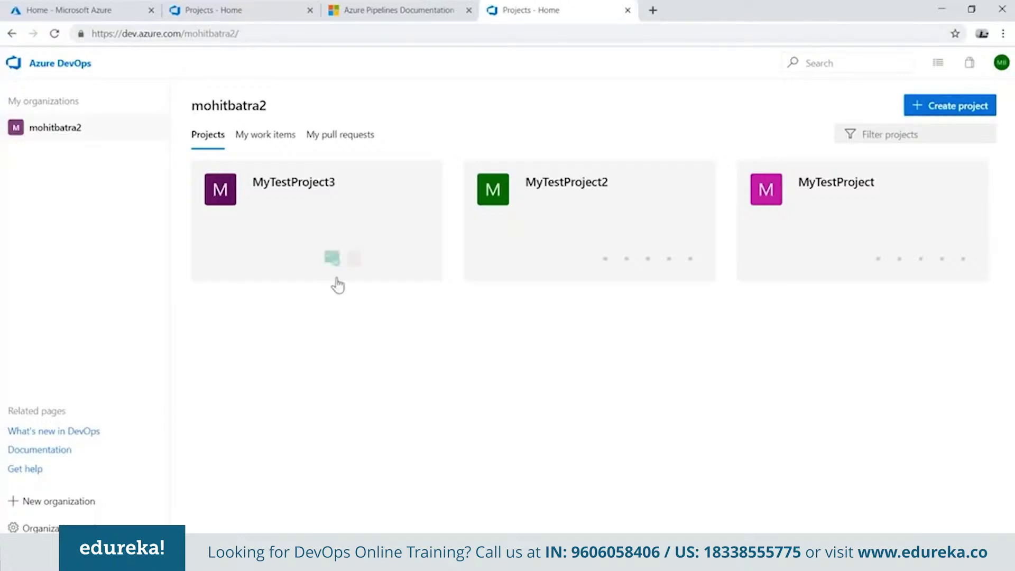
click(313, 212)
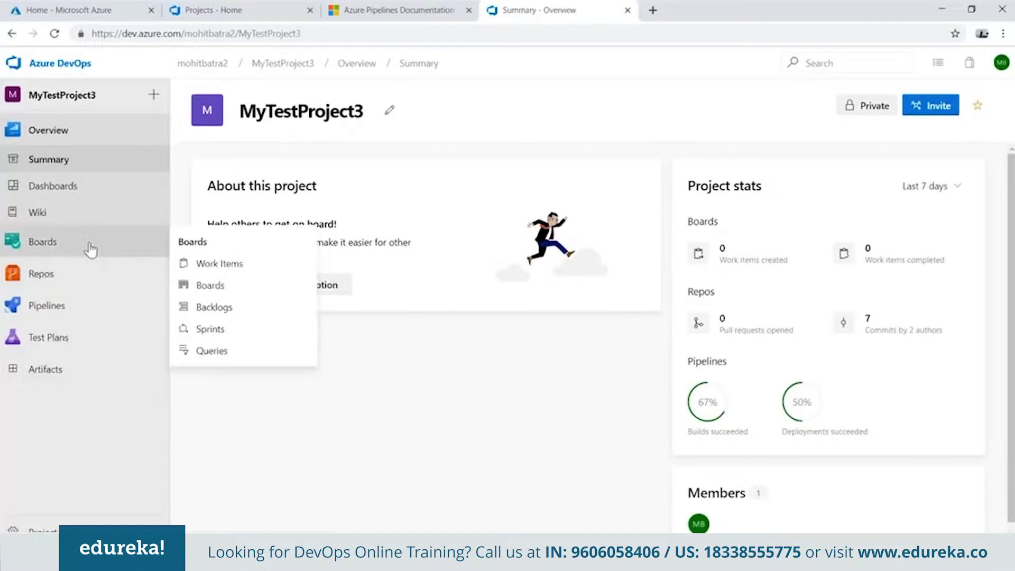
mouse_move(101, 321)
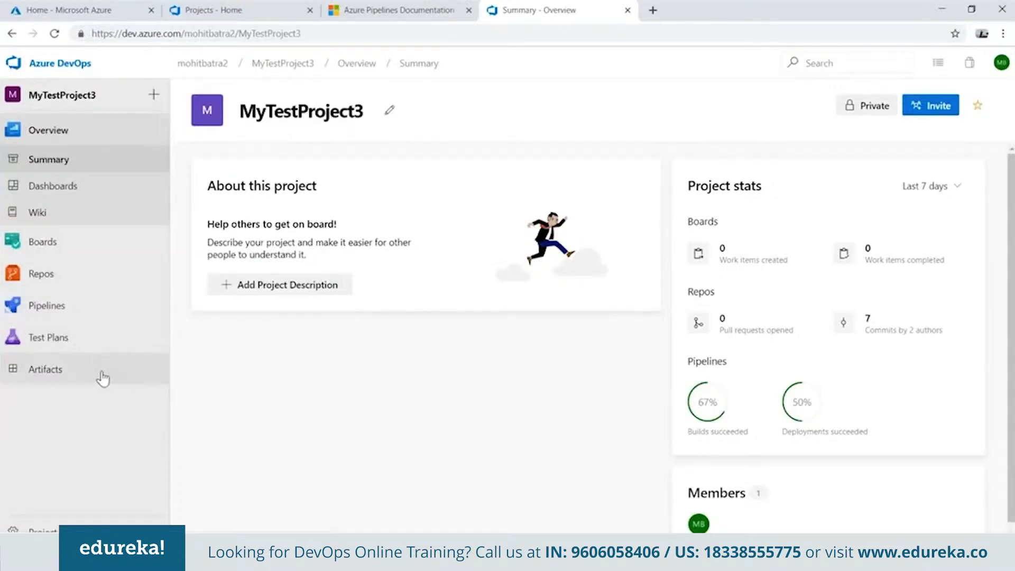
mouse_move(80, 248)
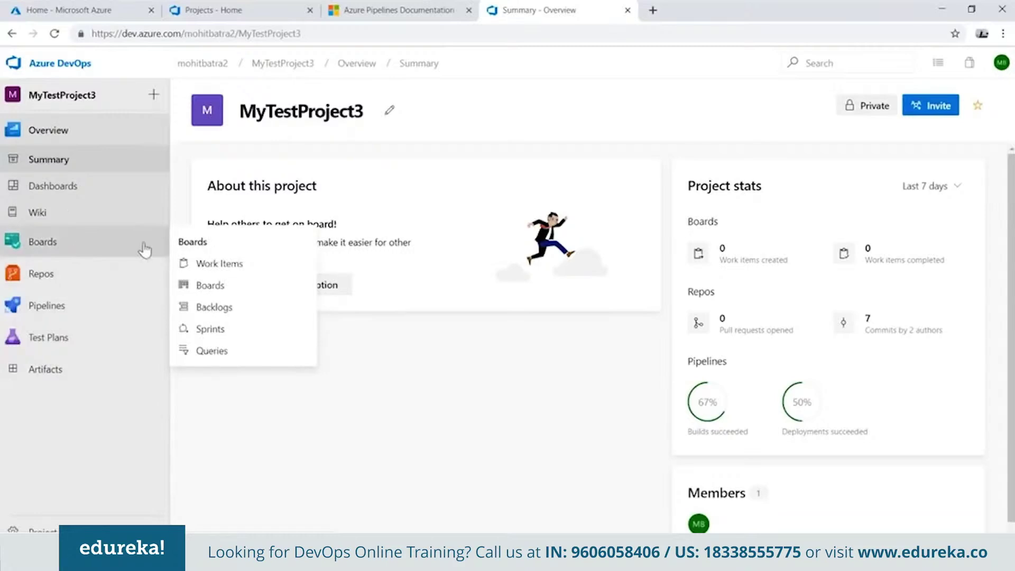
click(54, 252)
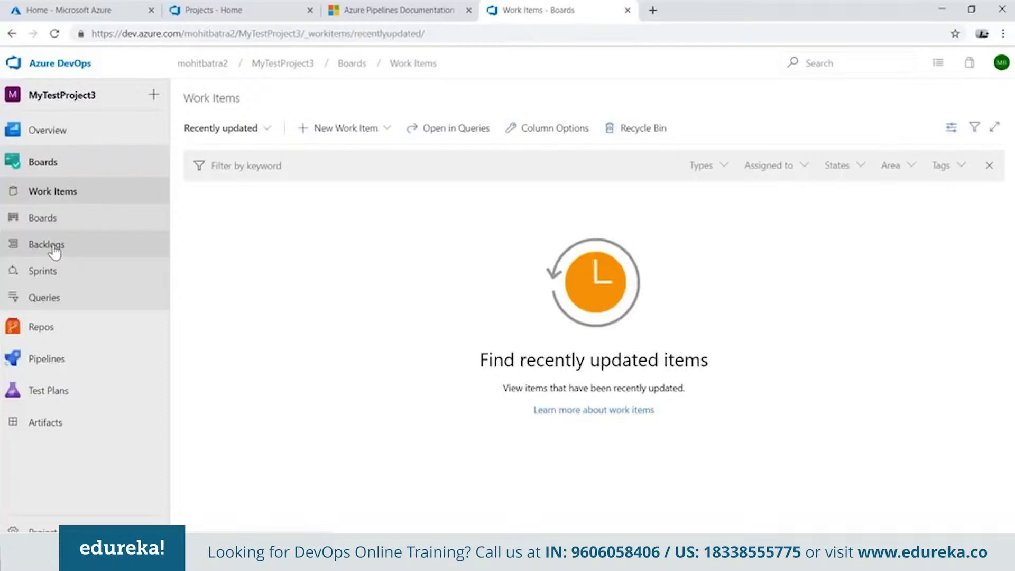
Start a new Feature work item titled "Search in Ecommerce" and set its iteration to MyTestProject3\Iteration 1.
click(375, 133)
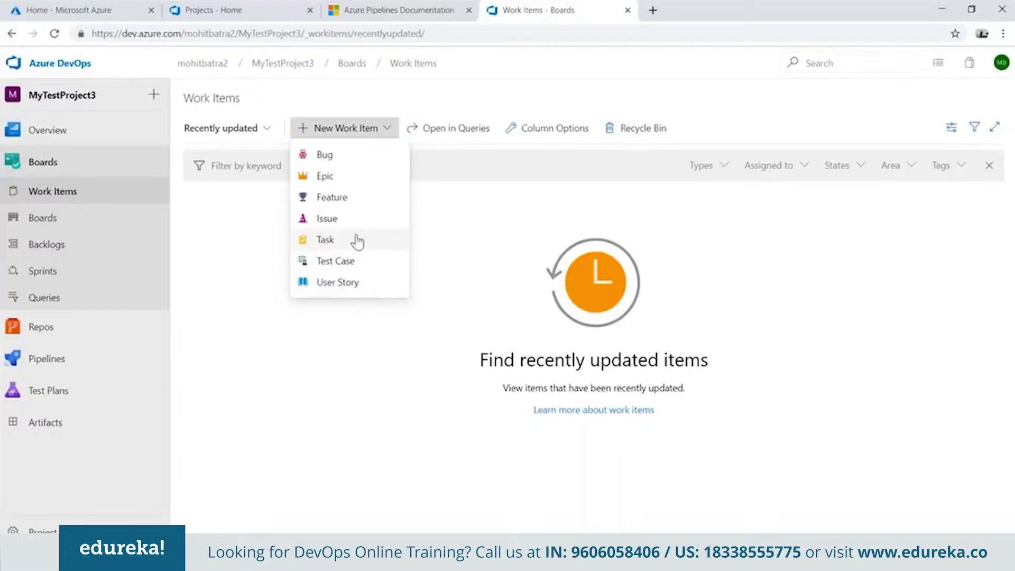
click(352, 203)
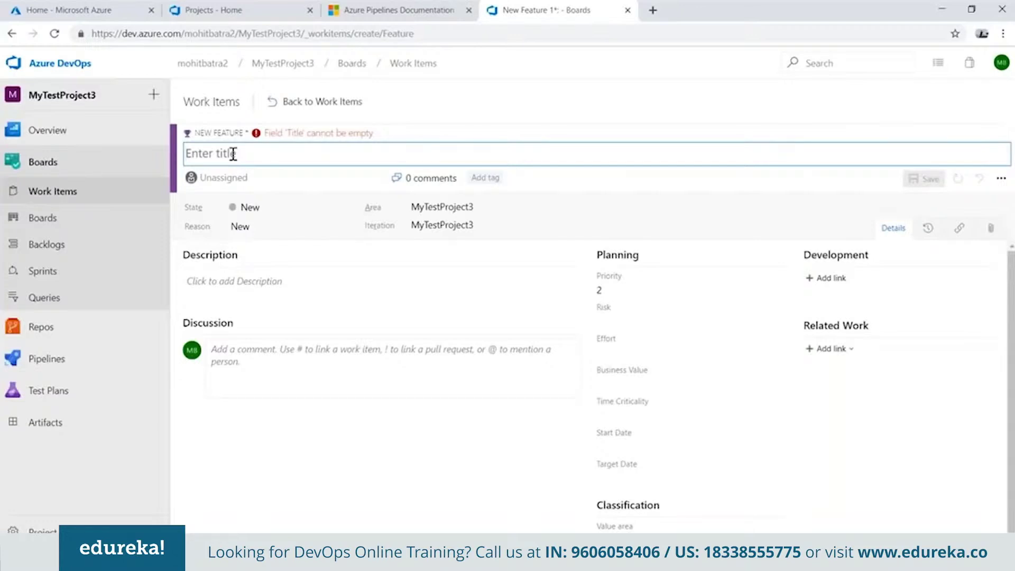
text(Search in Ecommerce)
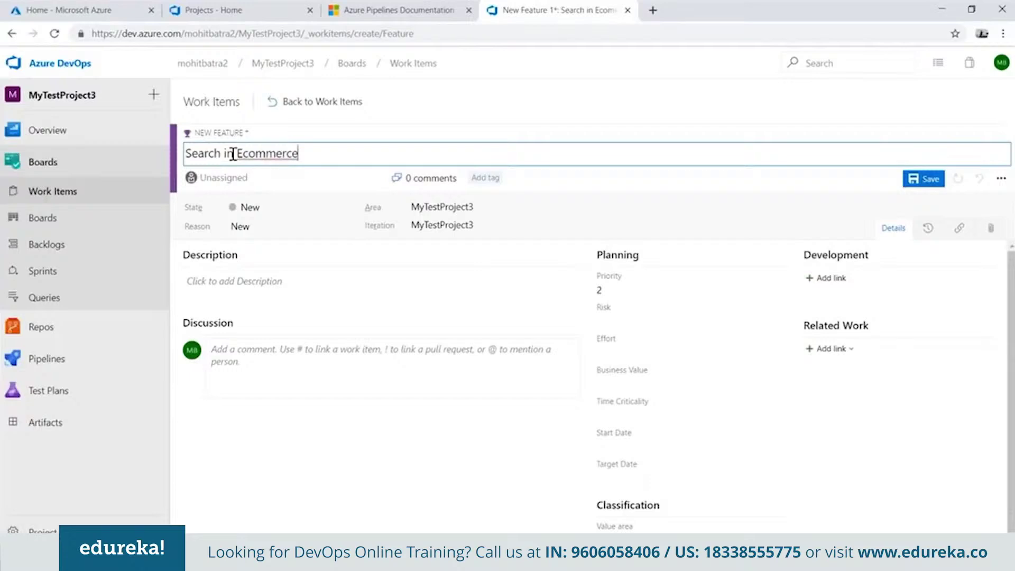
drag(338, 153, 176, 168)
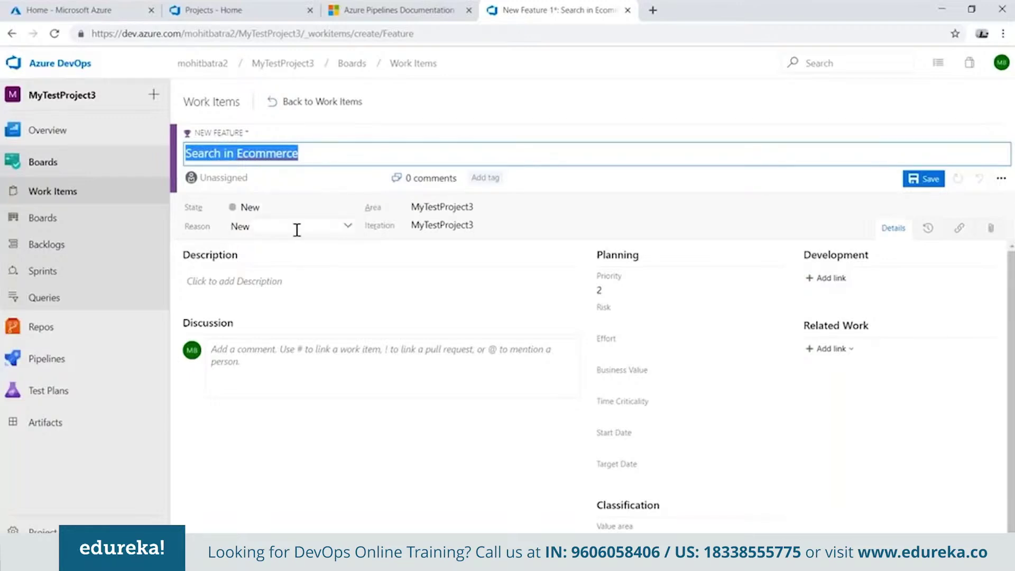
click(506, 226)
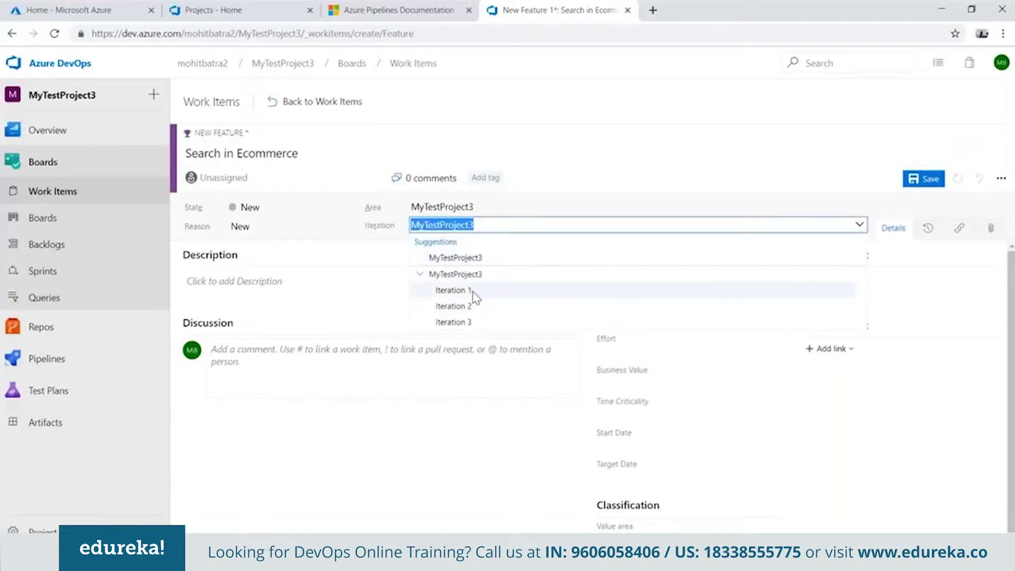
click(453, 290)
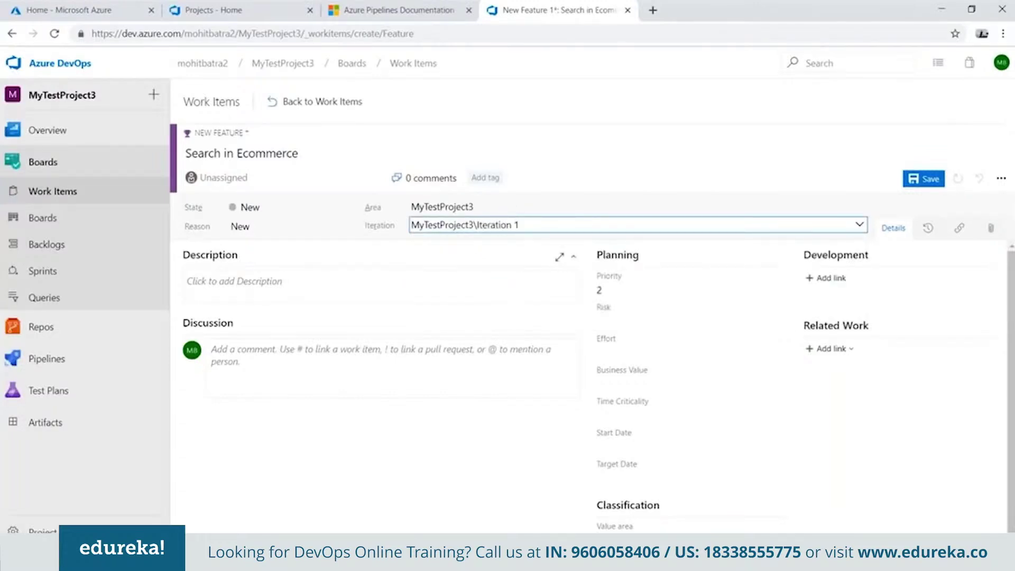
Look over the feature's related-work link options and its Business Value, Time Criticality, Start Date and Target Date planning fields.
click(840, 351)
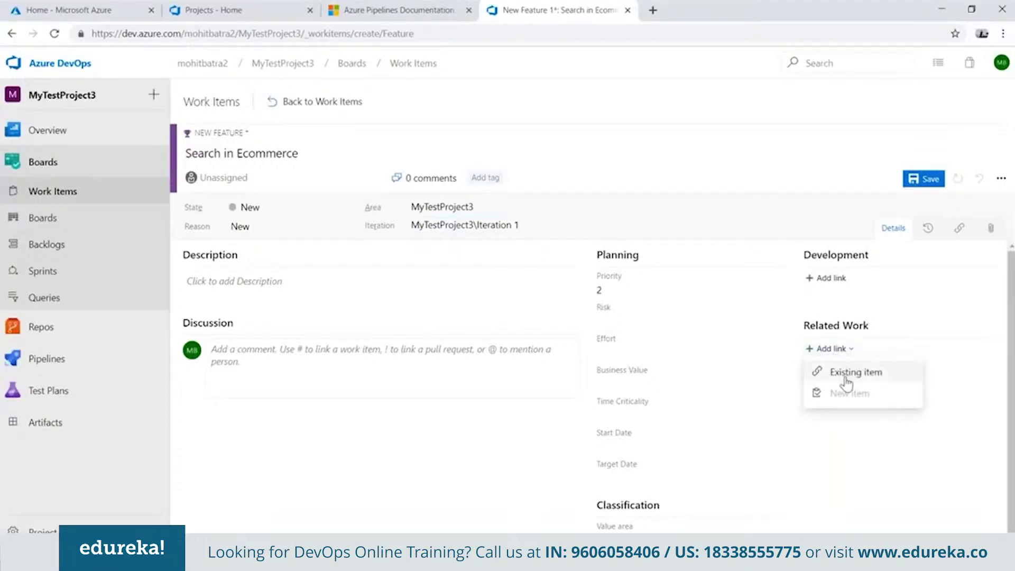
click(864, 458)
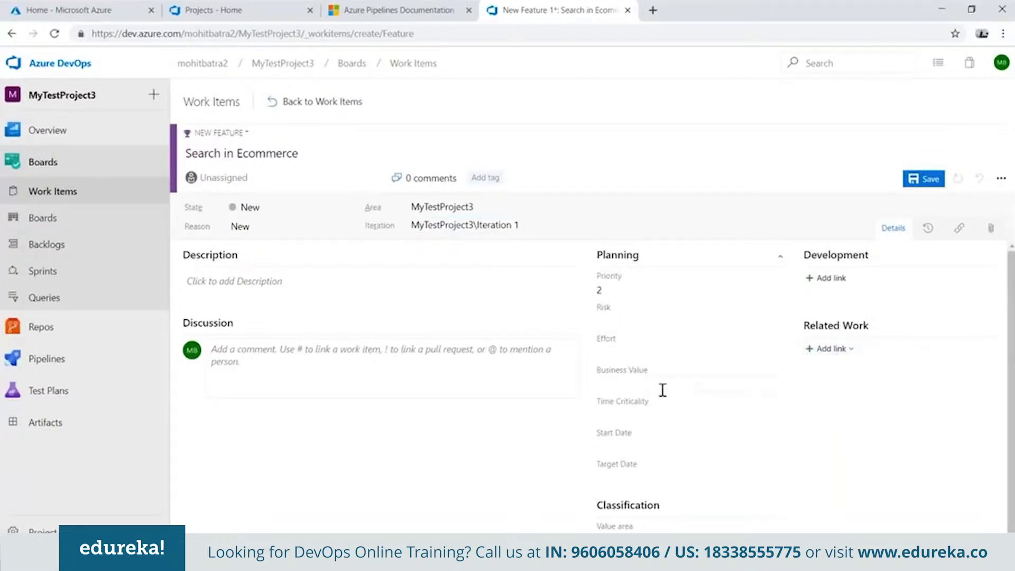
click(624, 389)
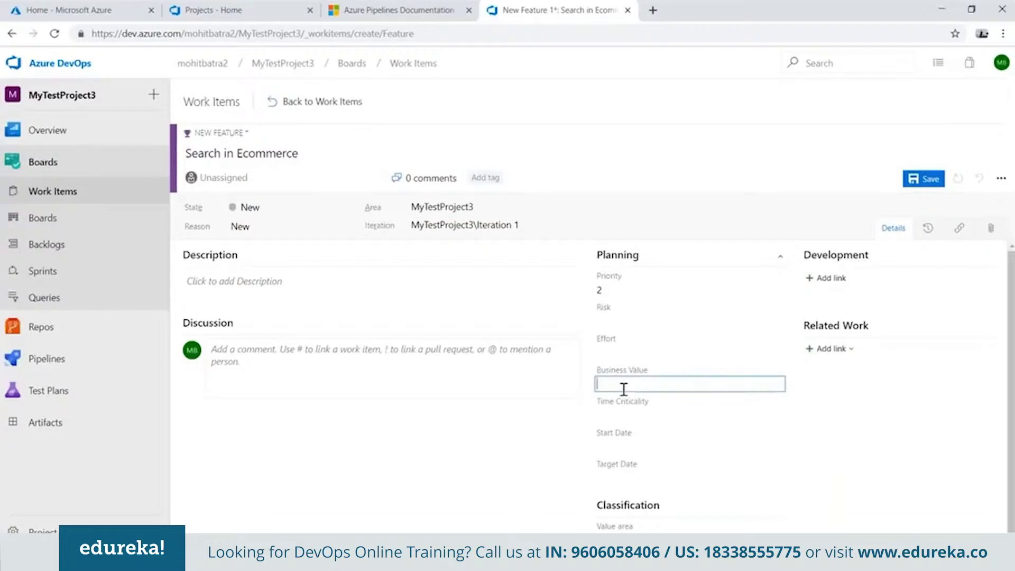
click(691, 413)
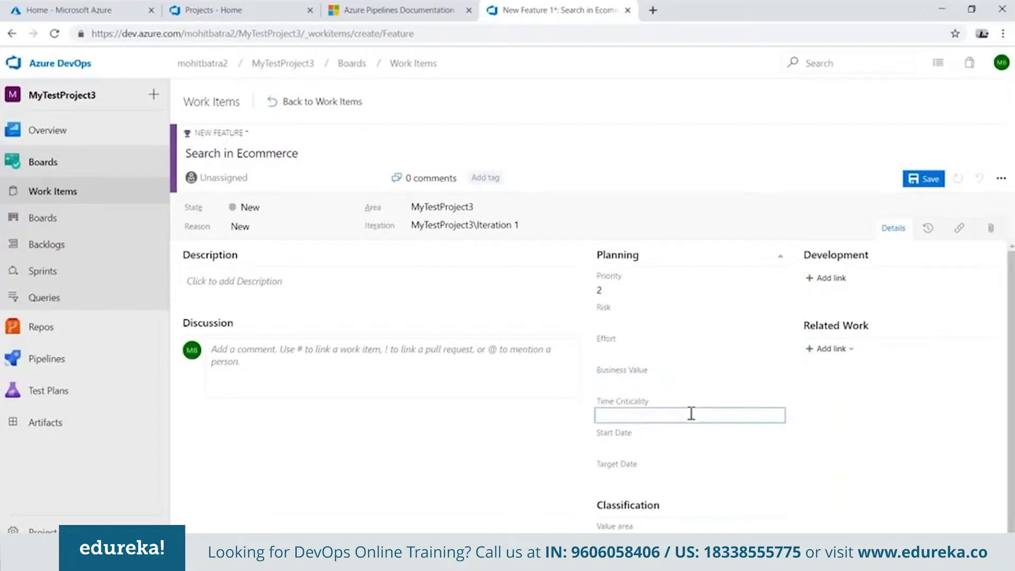
click(662, 444)
click(690, 478)
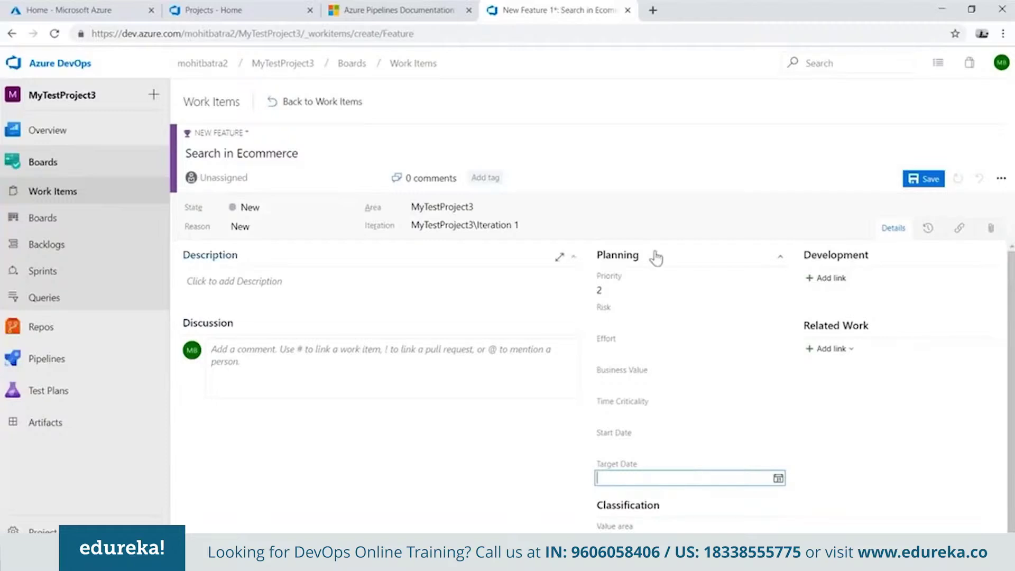
Save the "Search in Ecommerce" feature and return to the work items list.
click(924, 179)
click(242, 281)
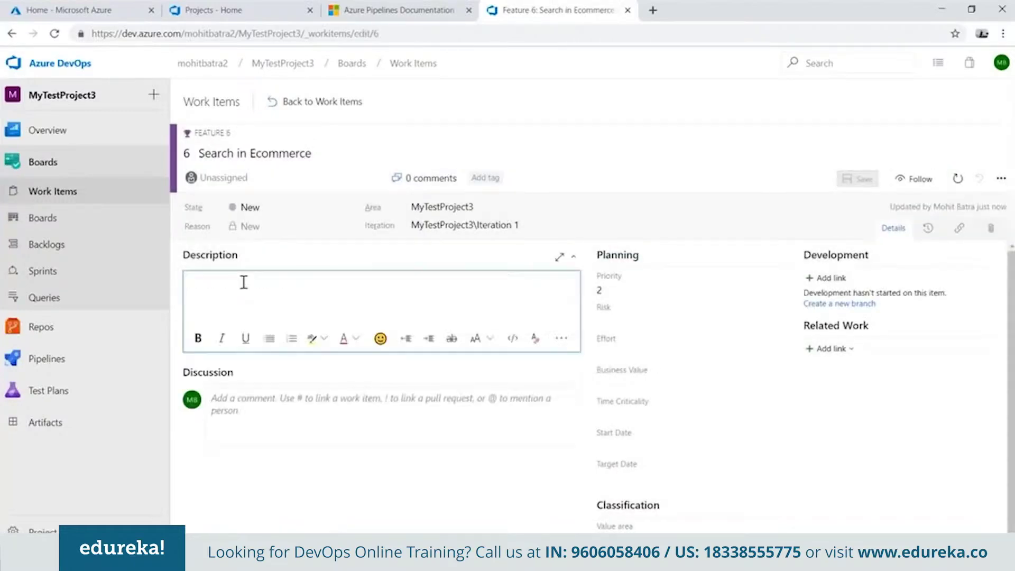
click(356, 411)
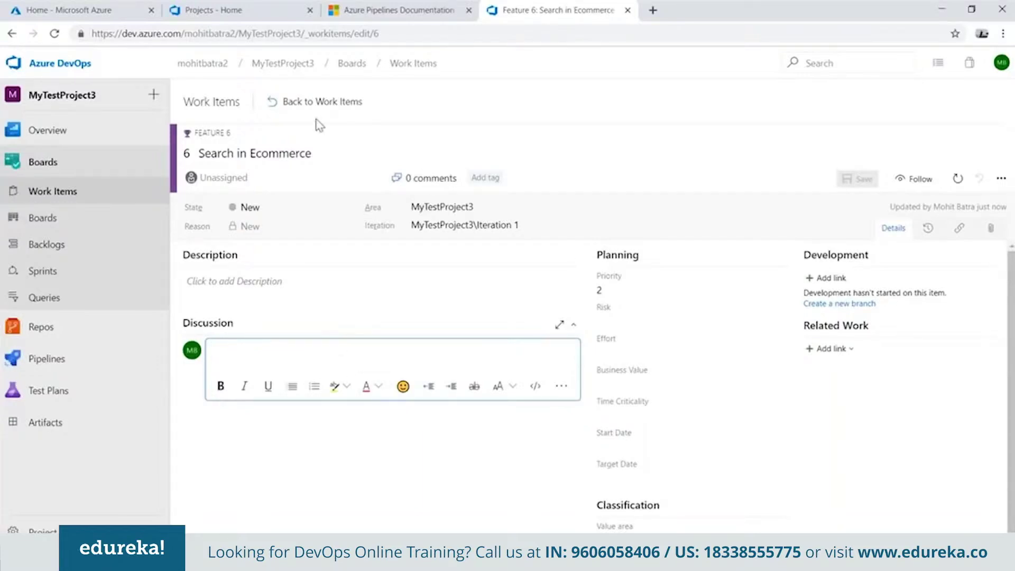
click(314, 107)
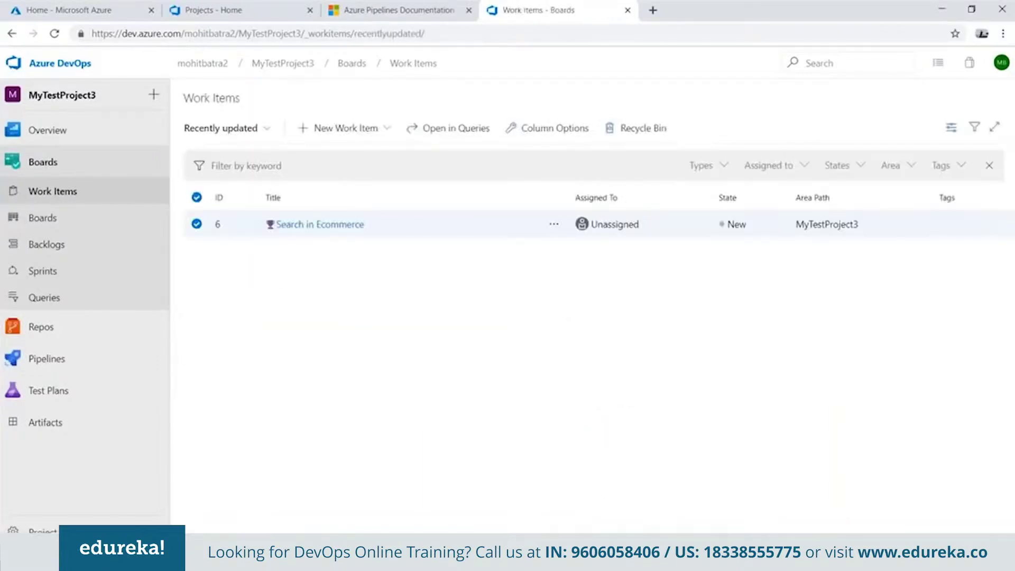
Start a new User Story work item titled "API for Search Service".
click(371, 135)
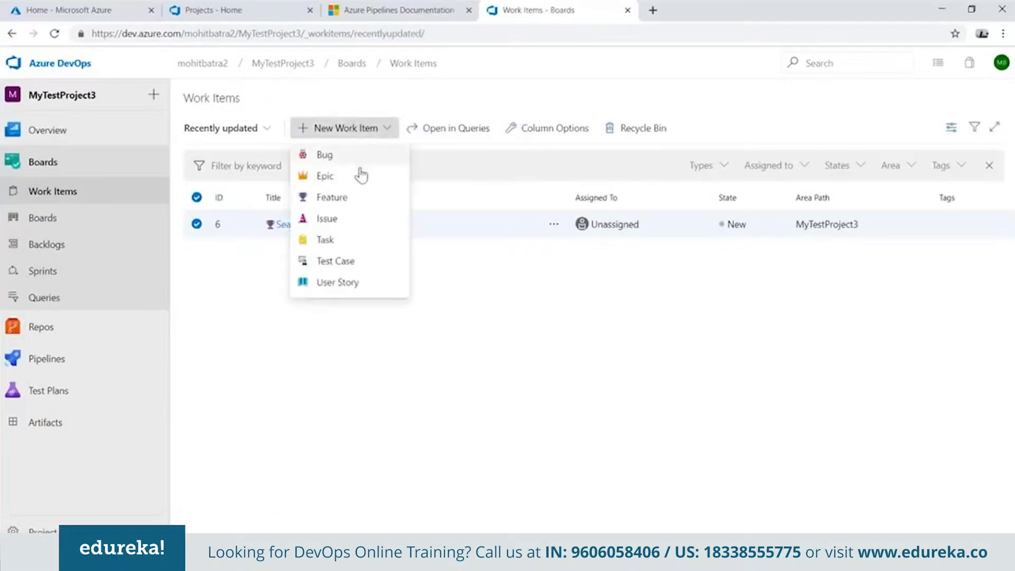
click(343, 282)
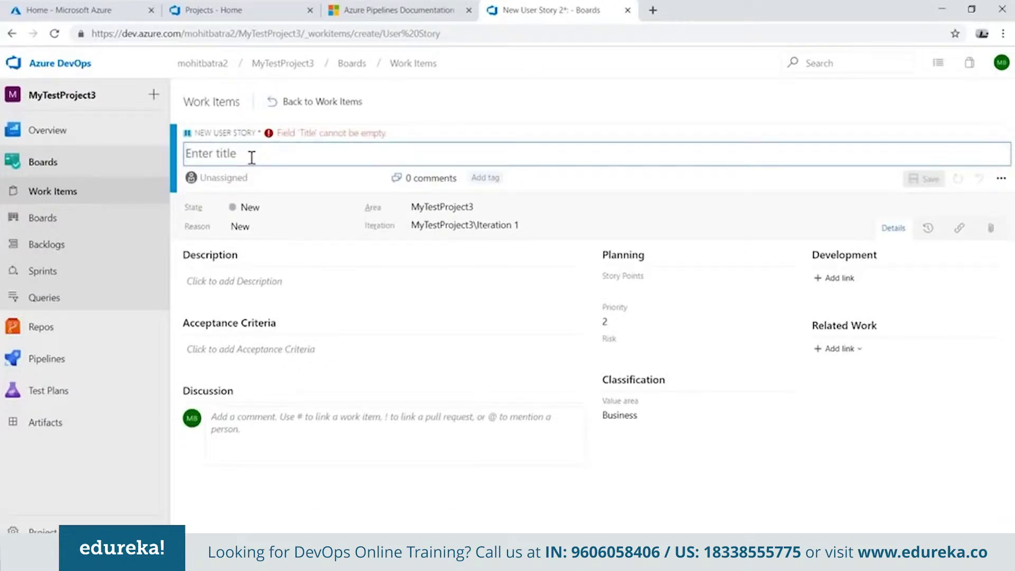
text(API fo)
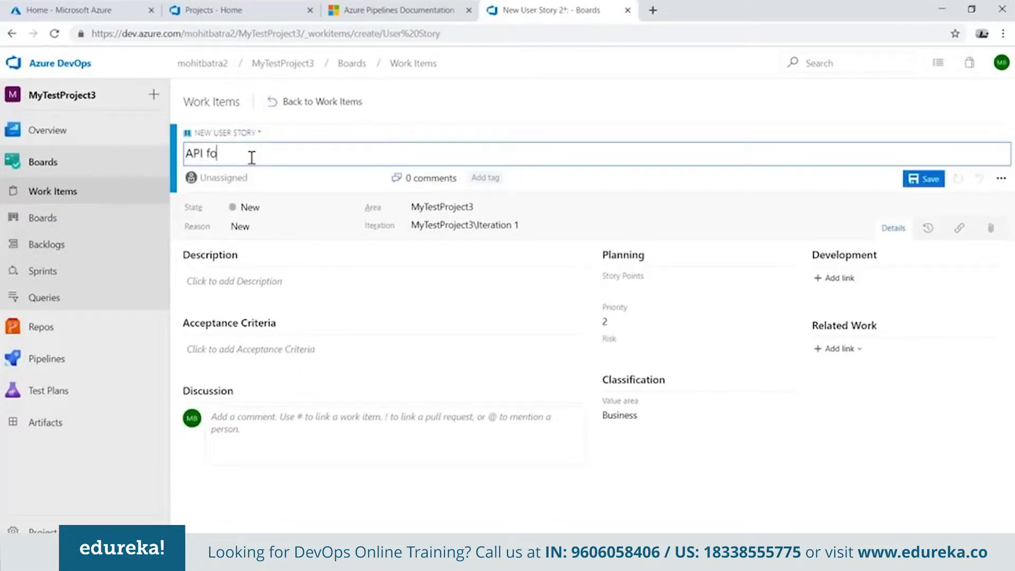
text(r Search Service)
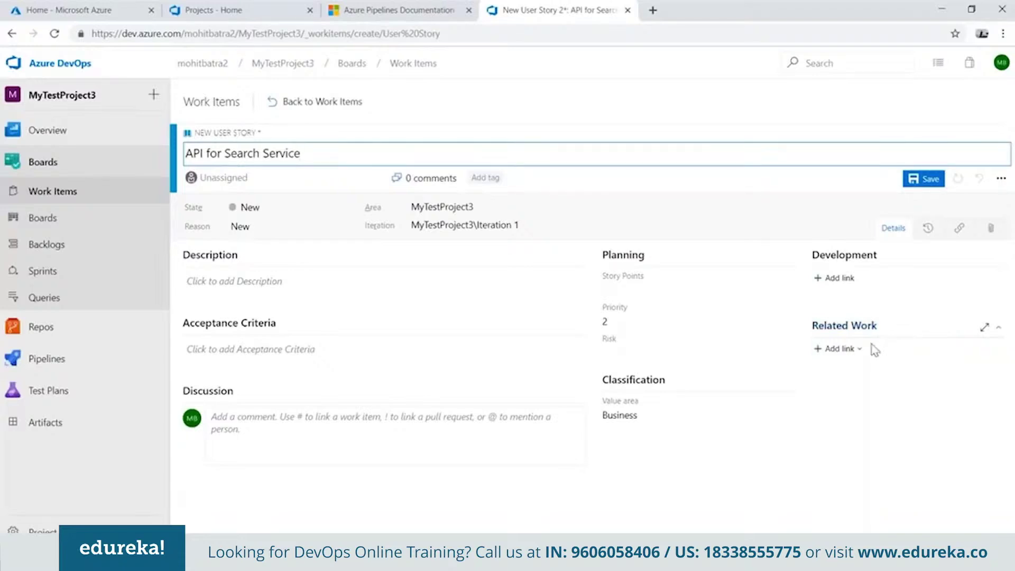
Link the "API for Search Service" user story to the existing feature "Search in Ecommerce" with the link type Parent.
click(843, 349)
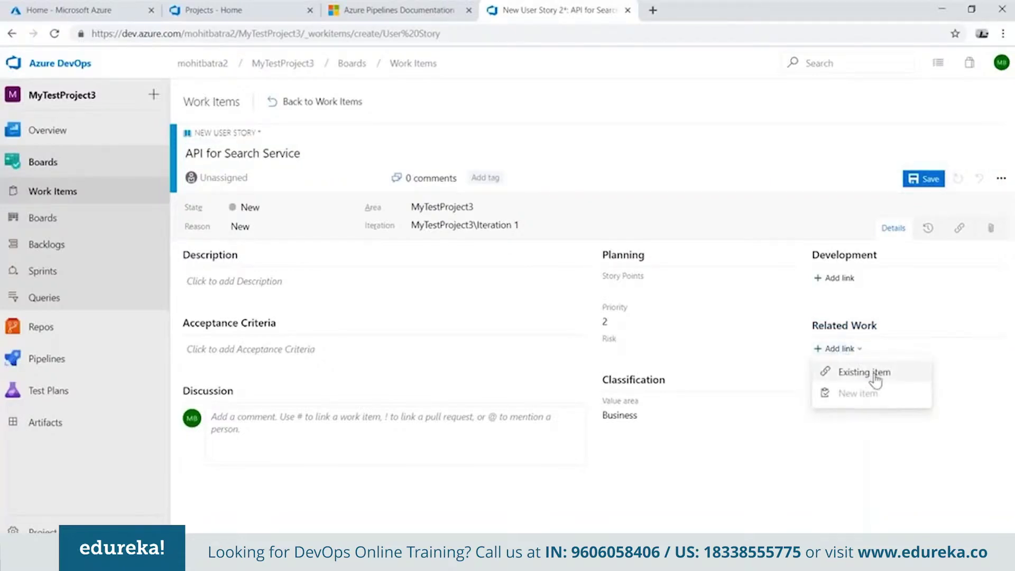
click(871, 379)
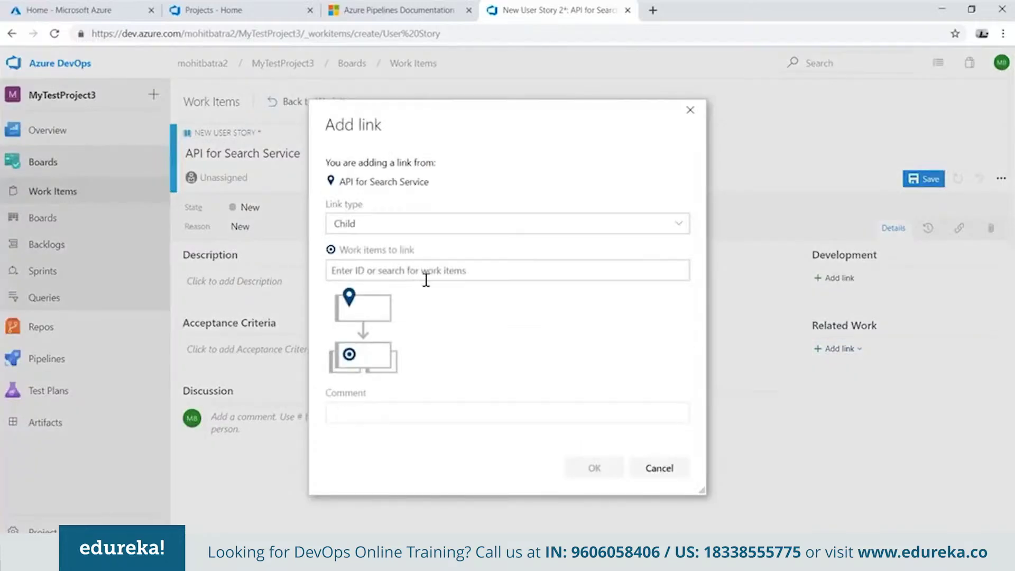
click(430, 221)
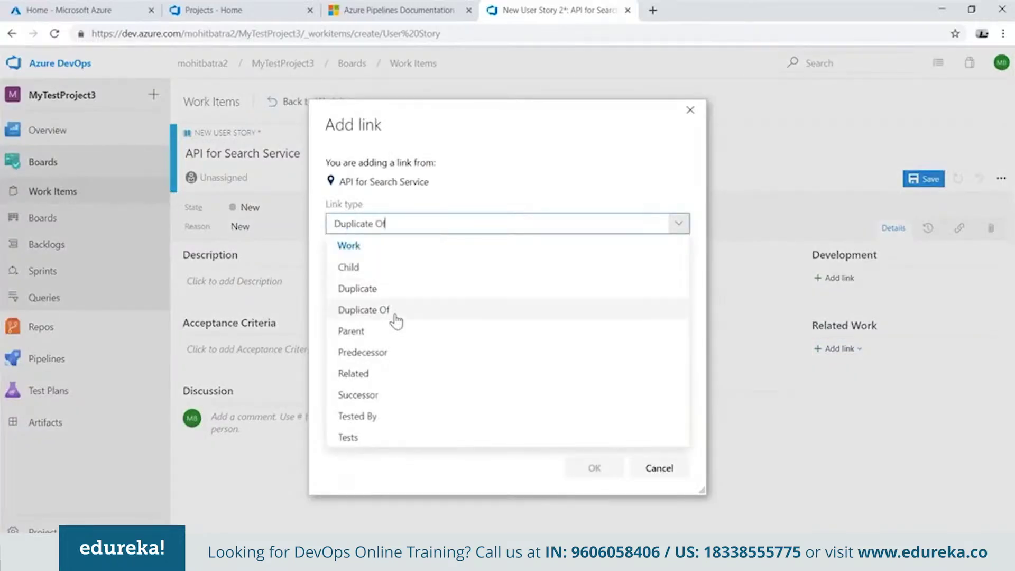
click(369, 331)
click(673, 411)
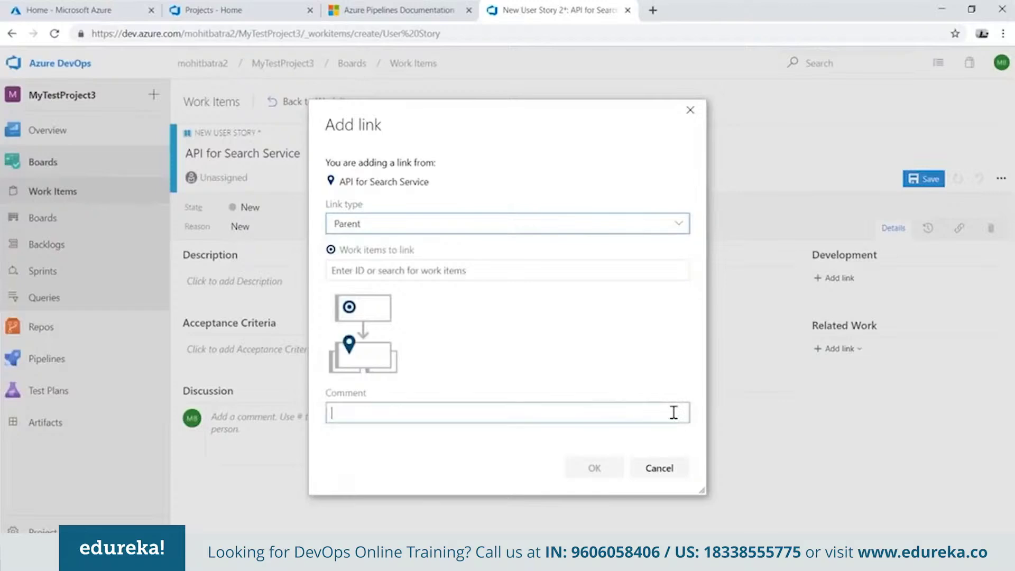
click(593, 269)
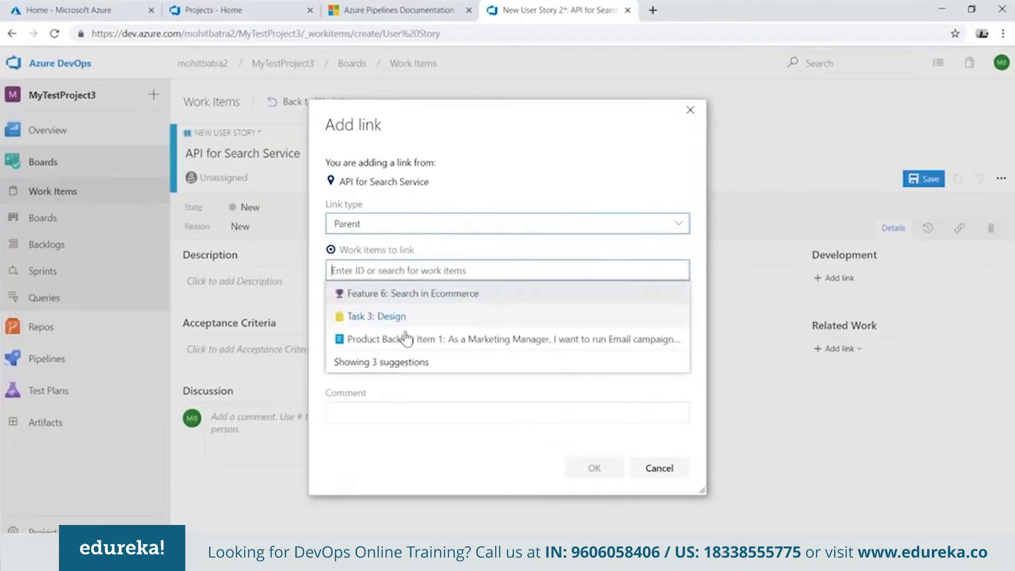
click(412, 293)
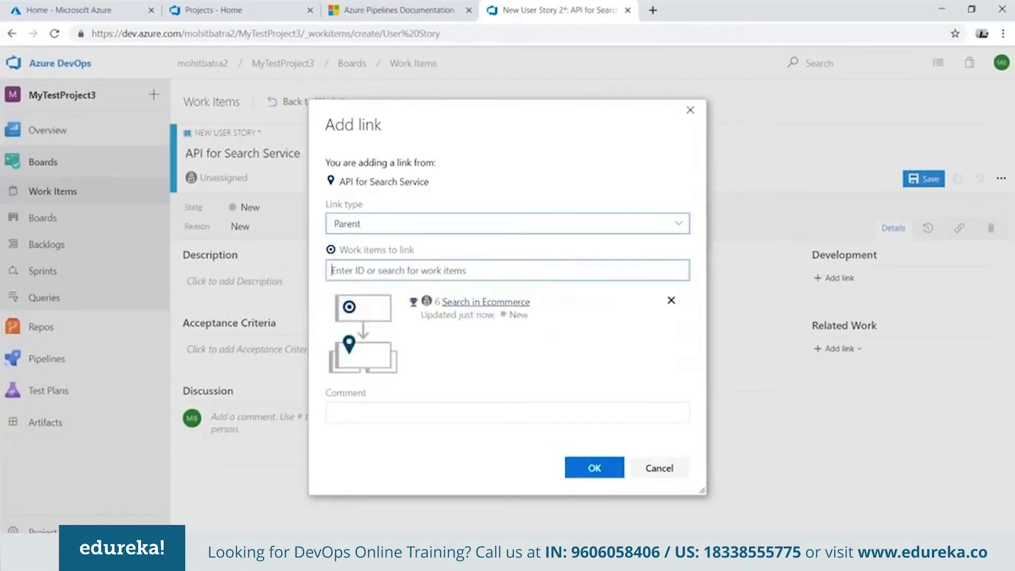
click(598, 469)
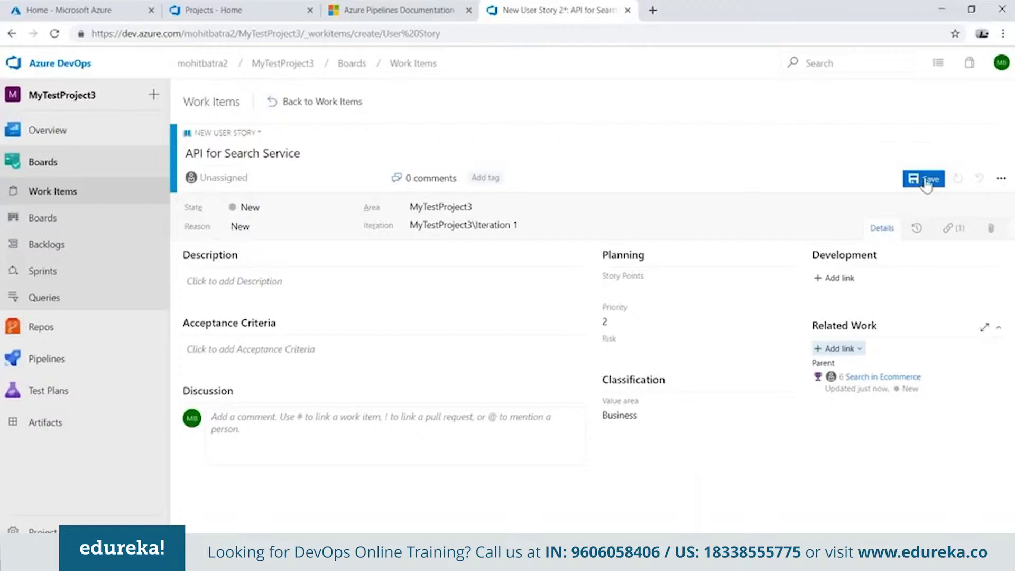
Set the user story's Risk to 2 - Medium and Value area to Architectural, and save it before returning to the work items list.
click(652, 290)
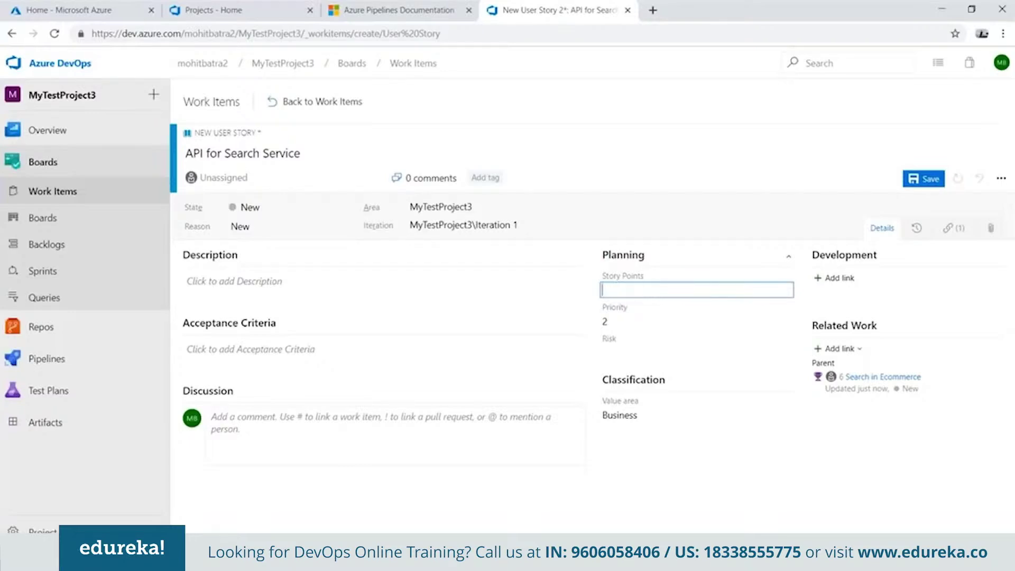
click(631, 353)
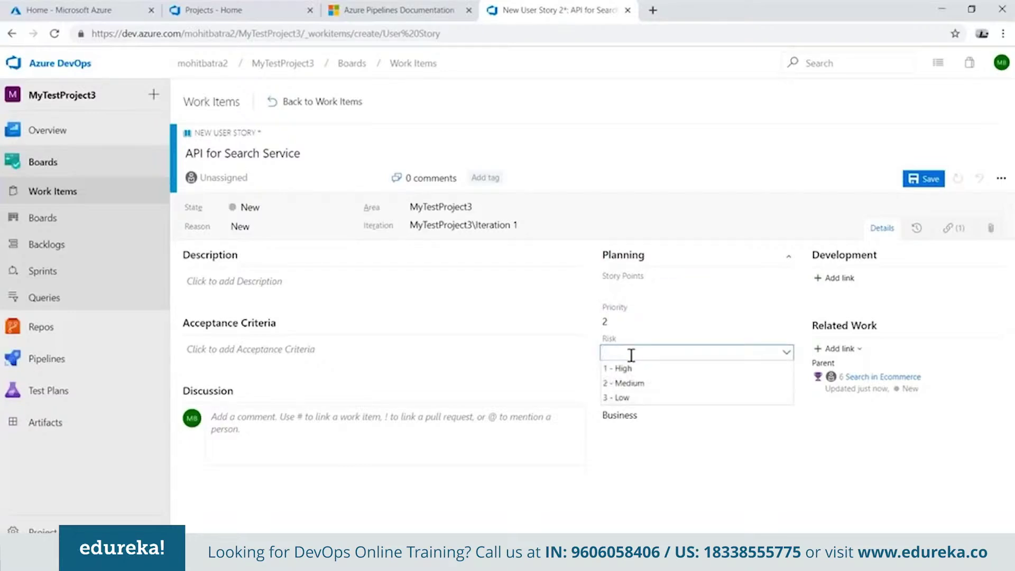
click(641, 384)
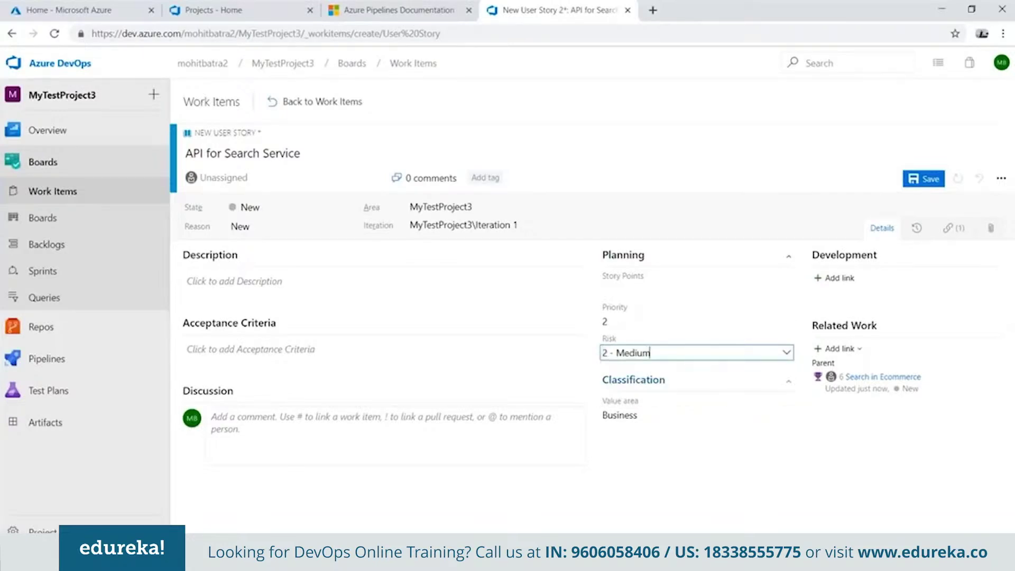
click(671, 416)
click(676, 432)
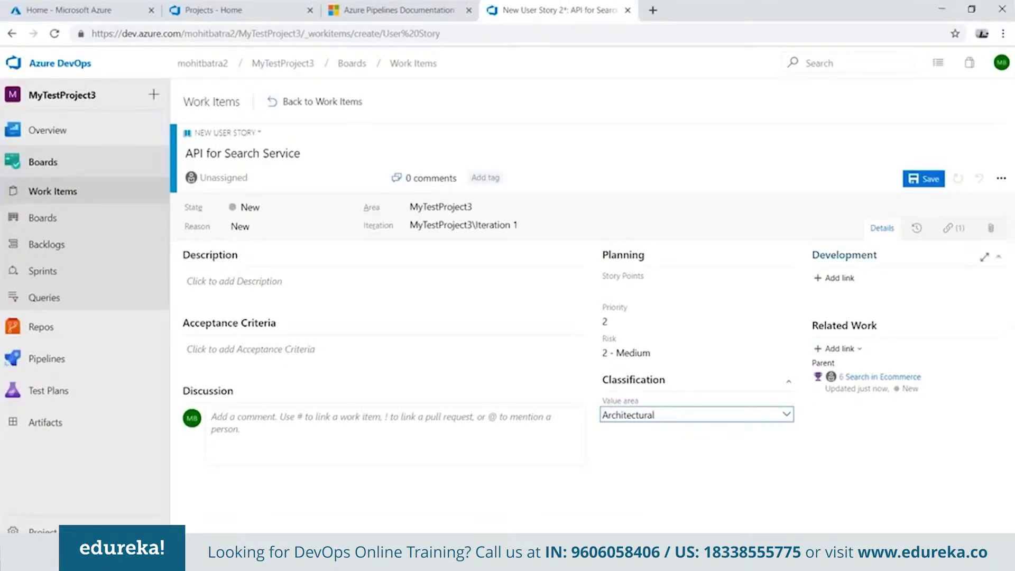
click(926, 181)
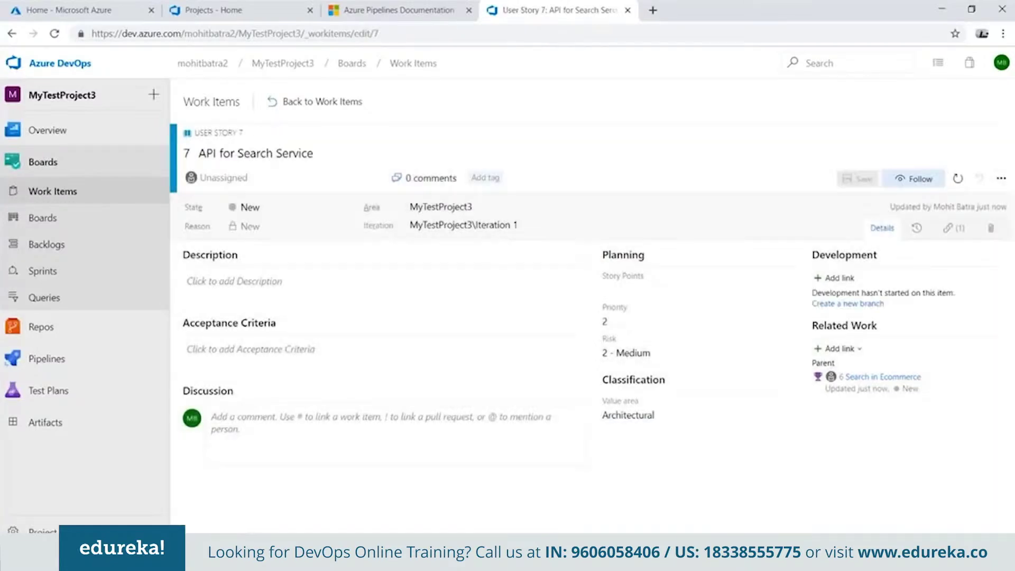
click(332, 103)
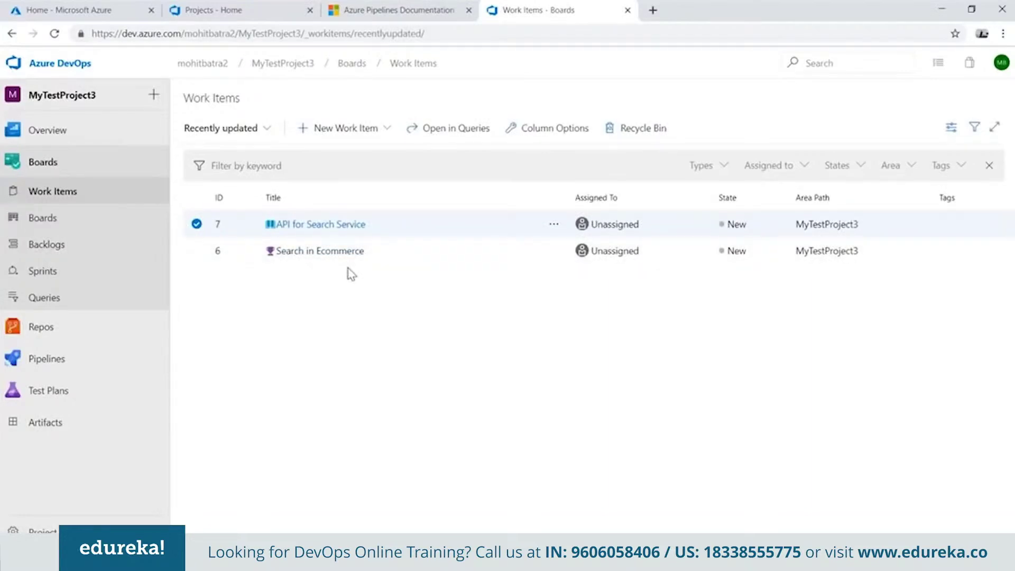
View the team's story board, and add a user story titled "UI for search" at the top of the team's backlog.
click(75, 222)
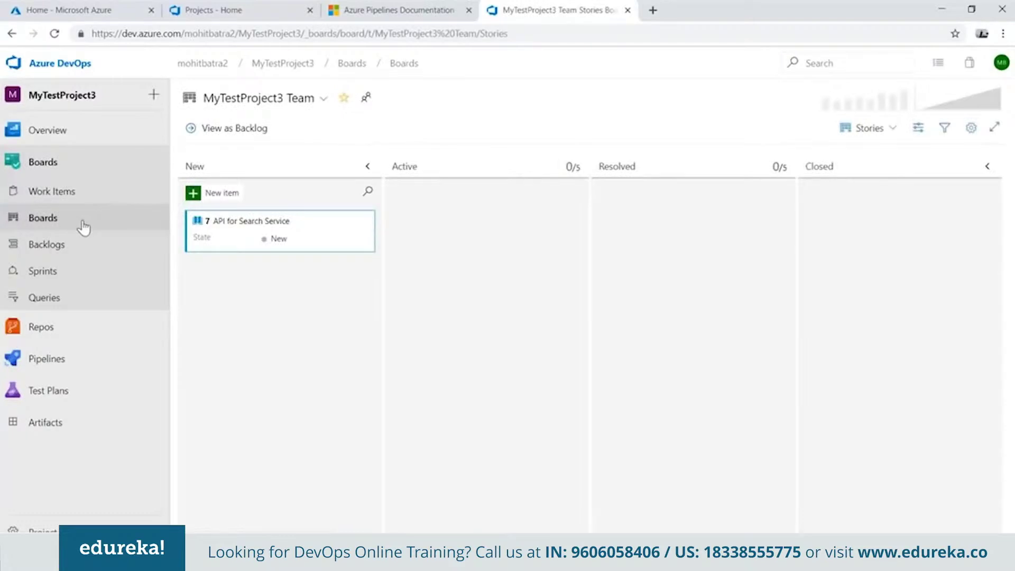
click(91, 247)
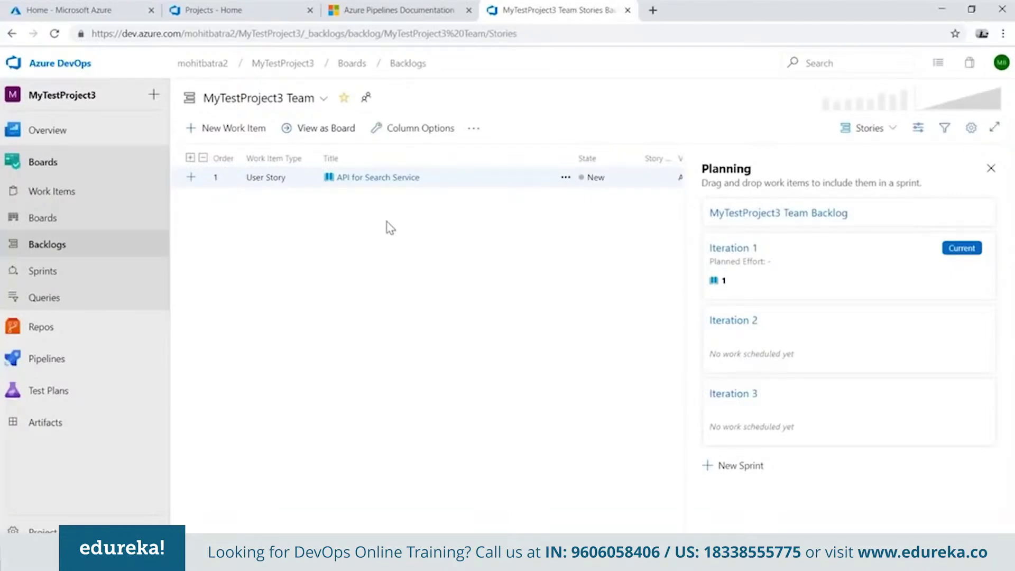
click(235, 130)
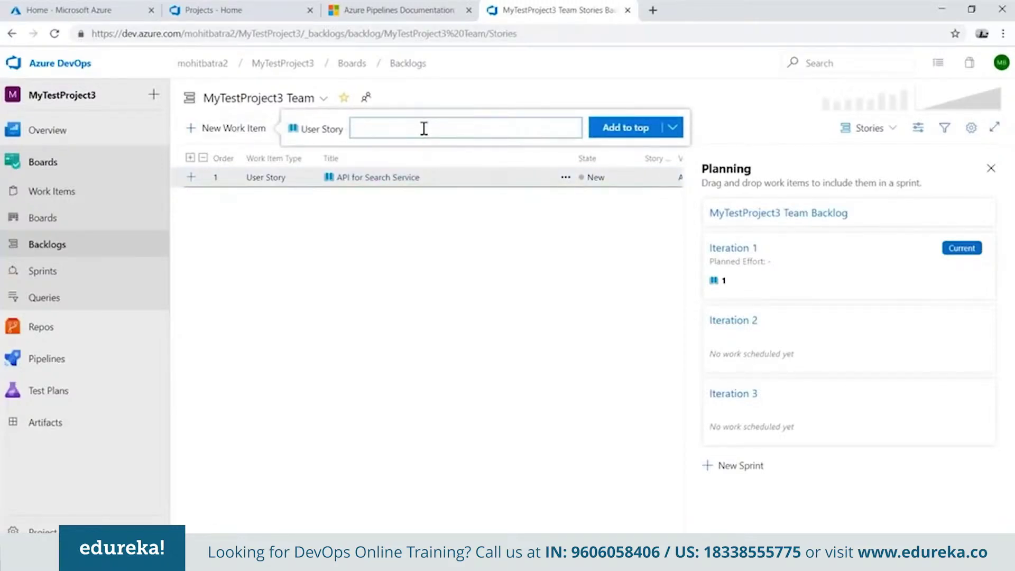
text(UI for search)
click(625, 127)
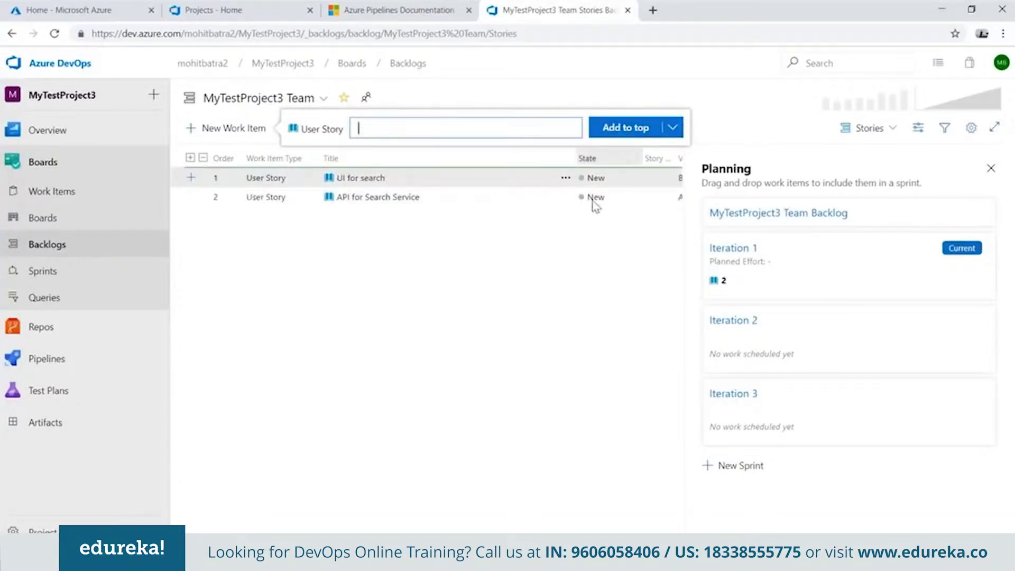
click(644, 132)
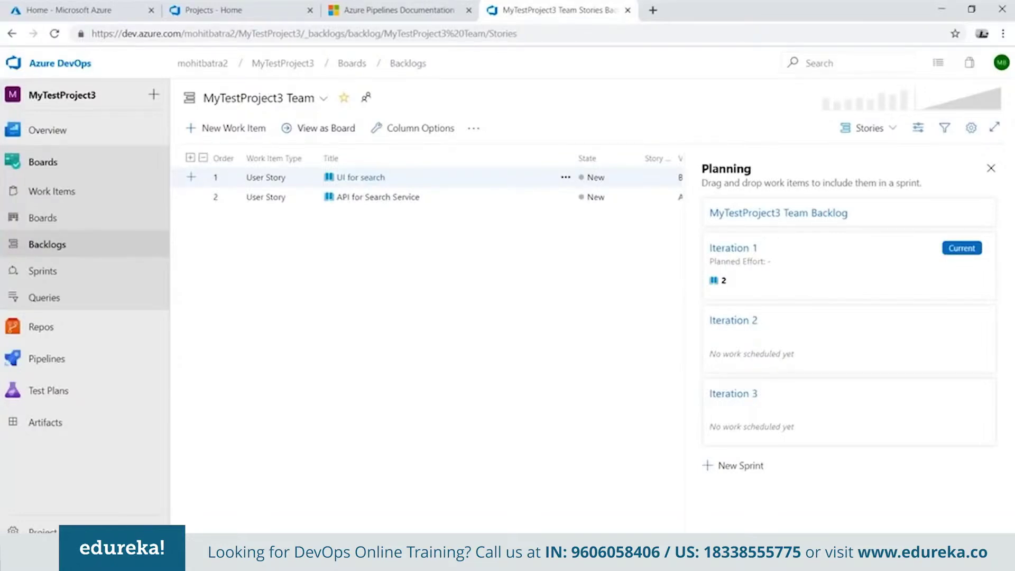
Look over the backlog levels and view options, showing the Mapping side pane before restoring the Planning pane.
click(867, 128)
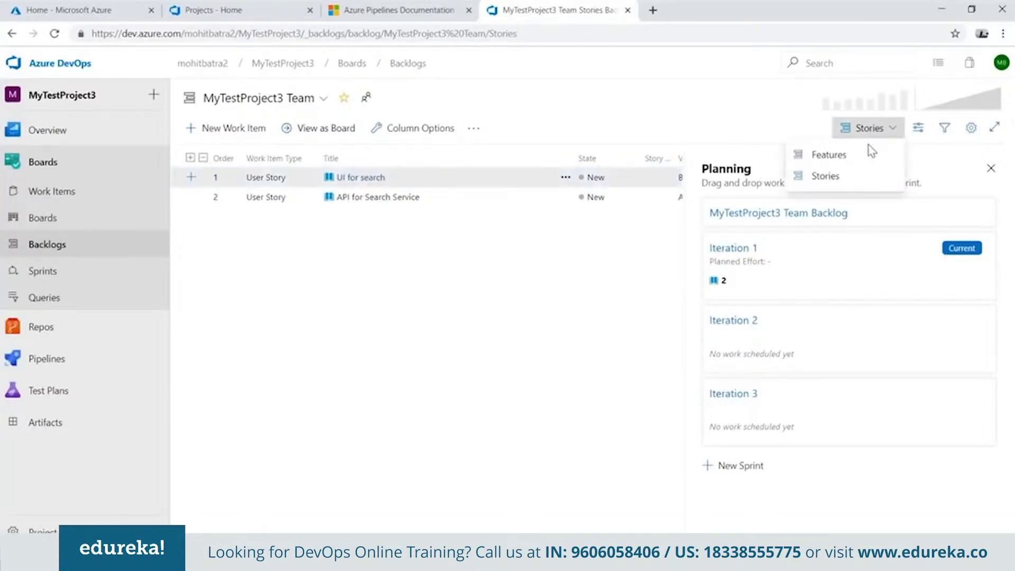
click(919, 128)
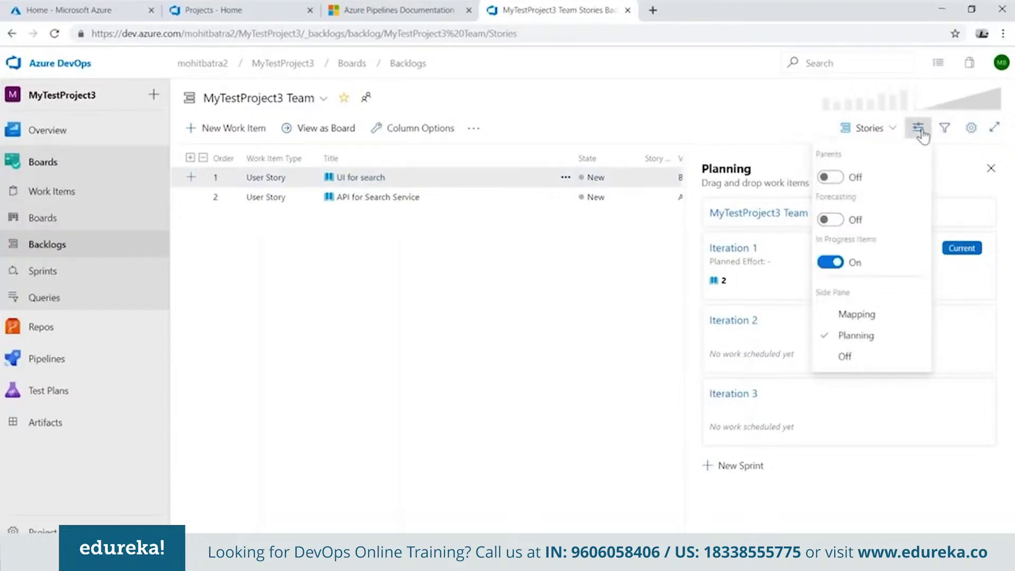
click(871, 317)
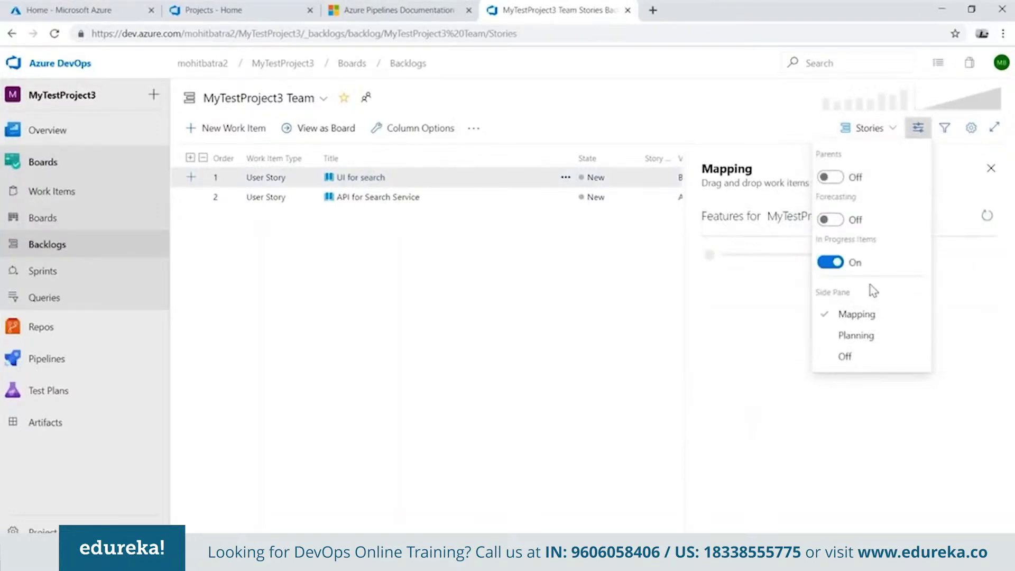
click(769, 322)
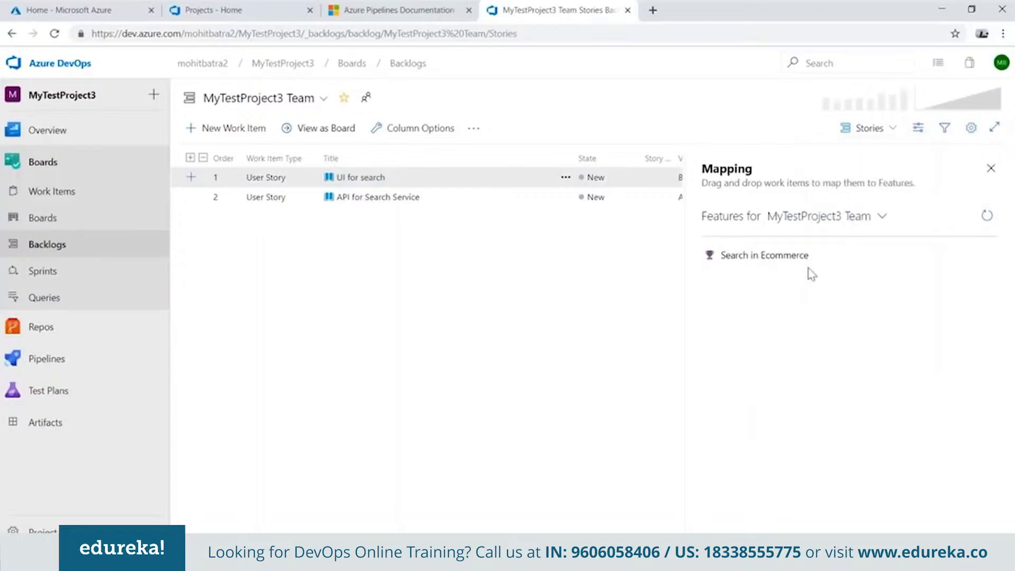
click(918, 128)
click(857, 336)
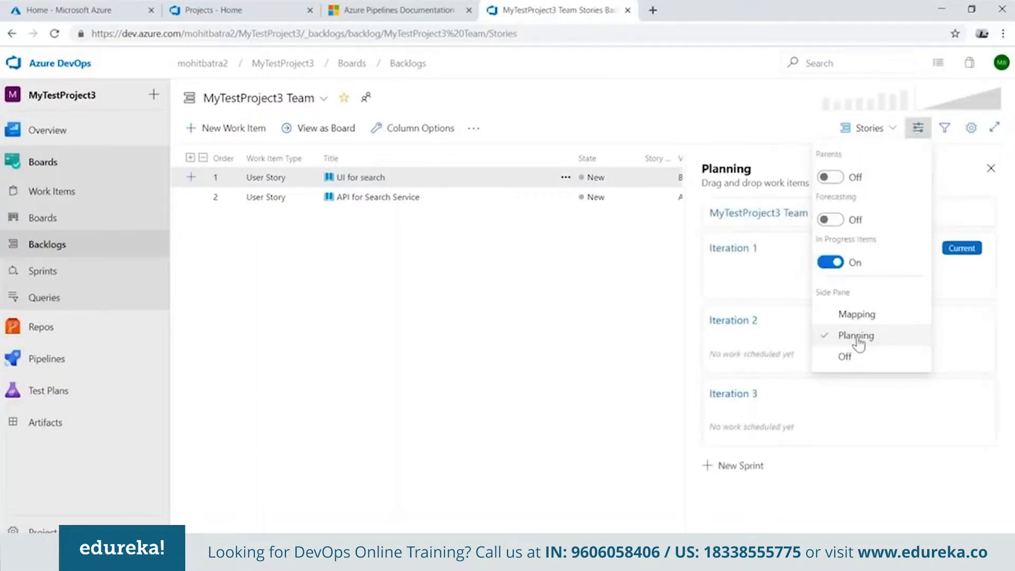
click(641, 378)
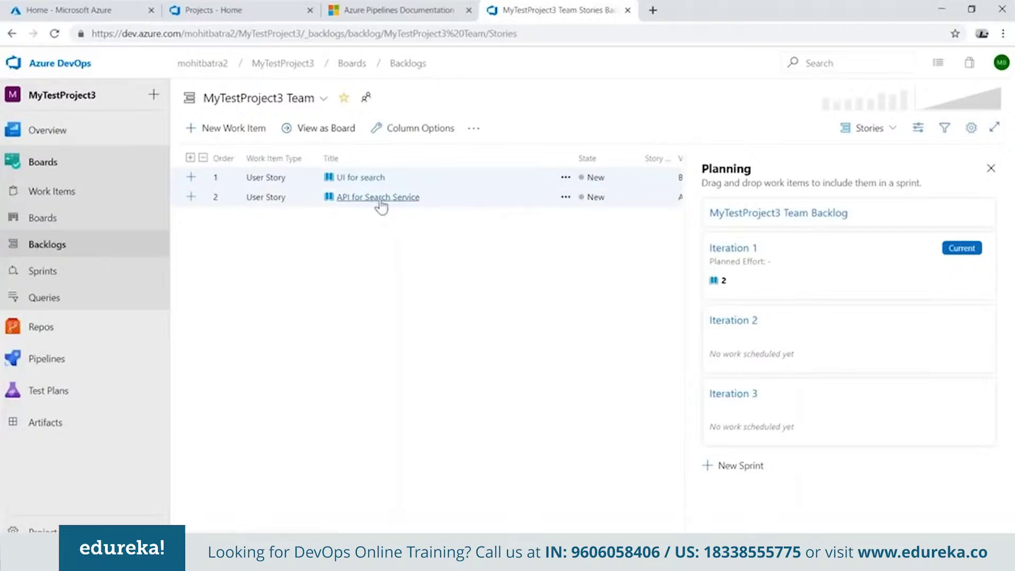
Plan "API for Search Service" into Iteration 1 and "UI for search" into Iteration 2, and rank the API story first.
drag(380, 204, 810, 293)
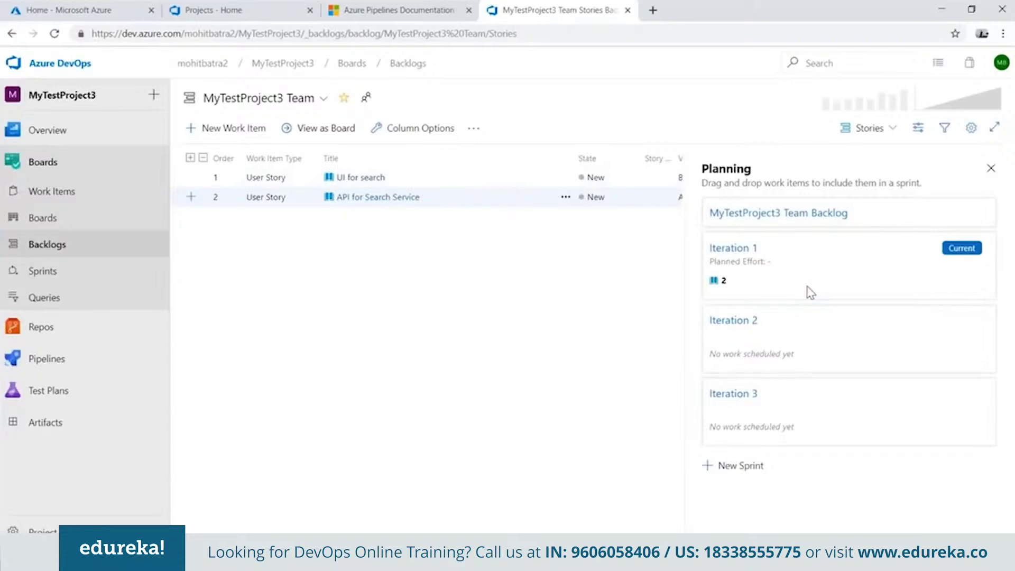
drag(365, 200, 766, 294)
drag(360, 179, 773, 334)
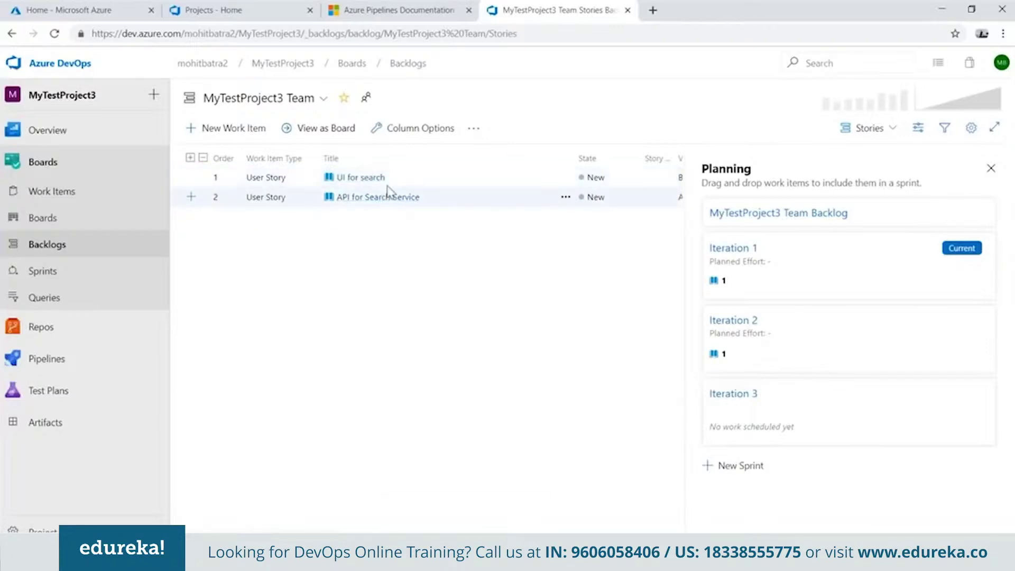
drag(387, 188, 385, 175)
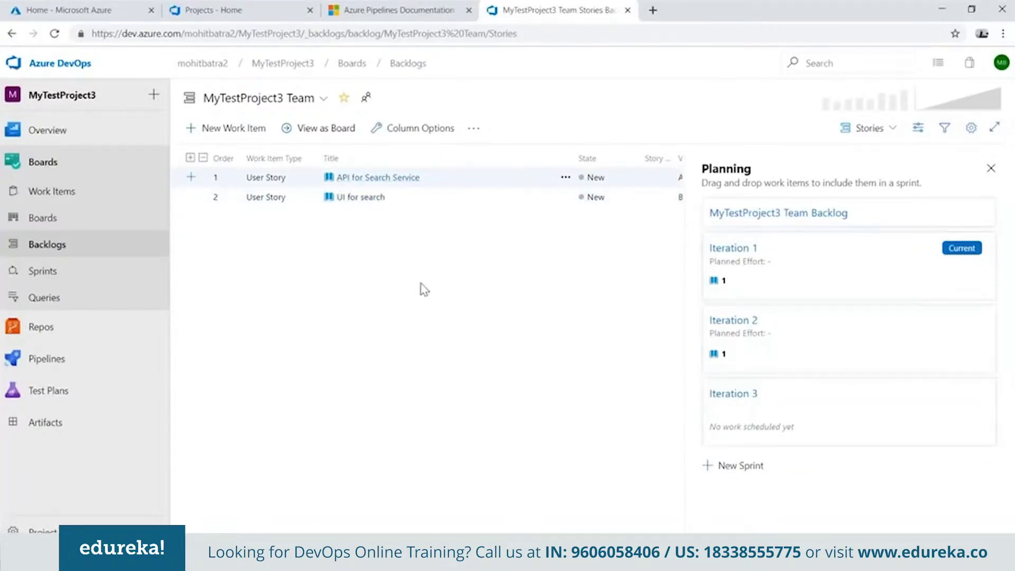
mouse_move(385, 176)
mouse_down()
mouse_move(380, 208)
mouse_move(378, 178)
mouse_up()
Open the "API for Search Service" user story from the backlog and examine its history and links.
click(378, 177)
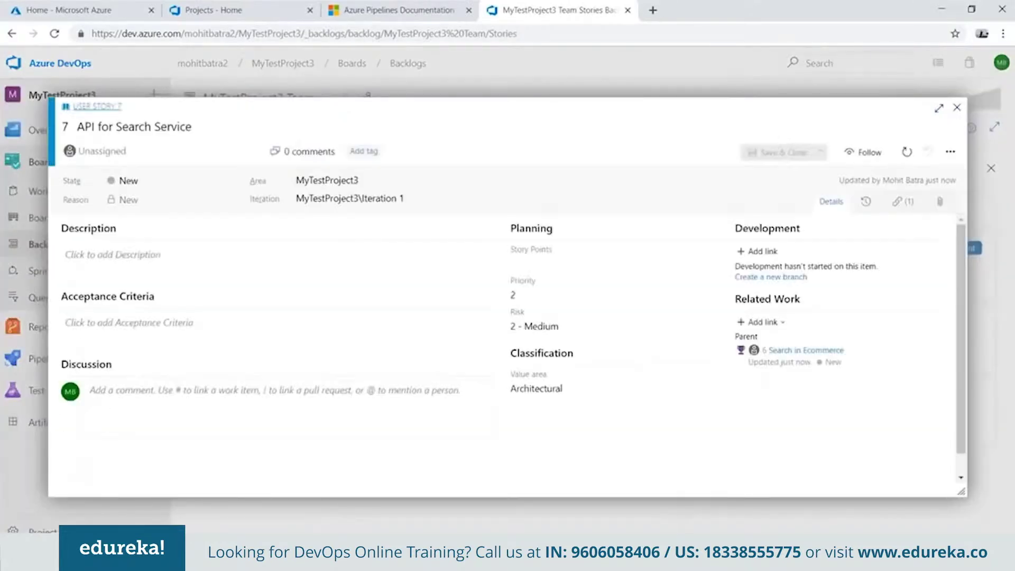
click(902, 203)
click(863, 204)
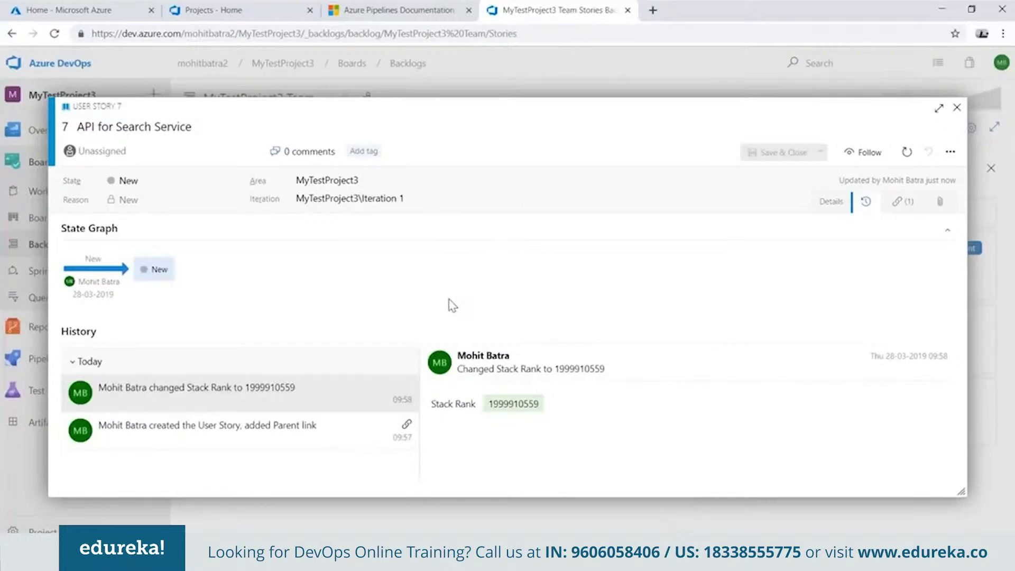
click(905, 203)
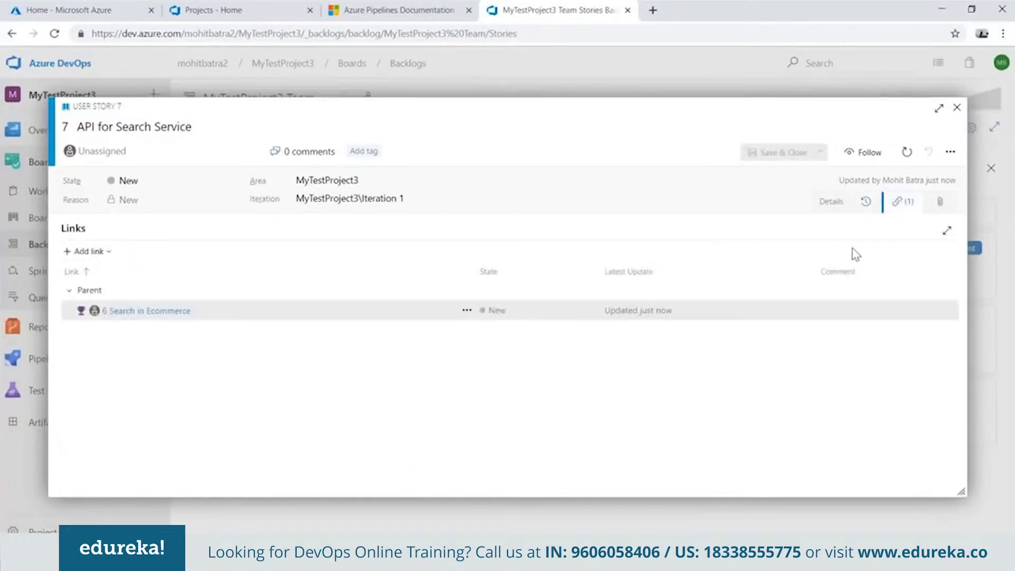
Add a new linked Task titled "Design" as a Child of the "API for Search Service" user story.
click(101, 254)
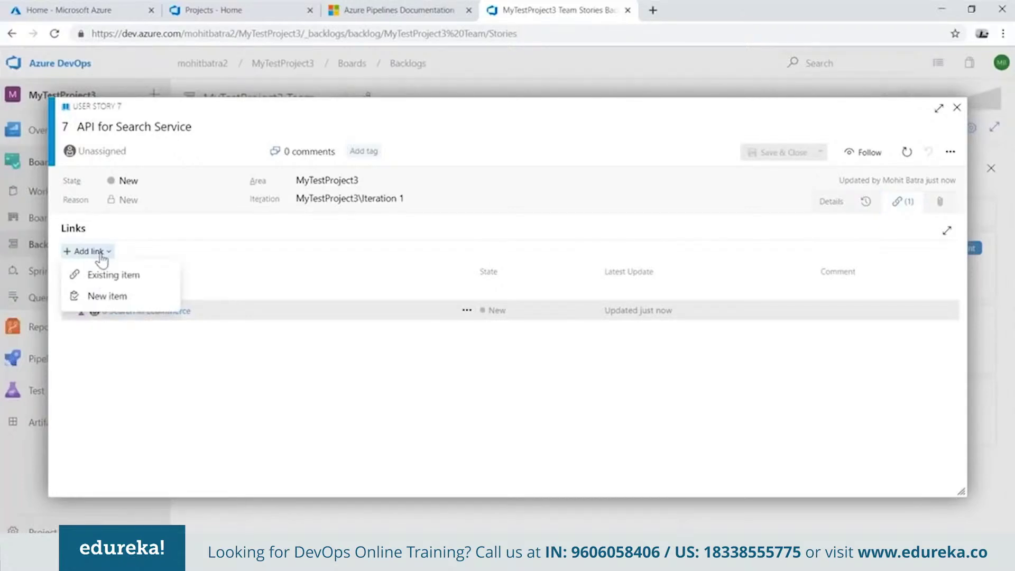
click(144, 296)
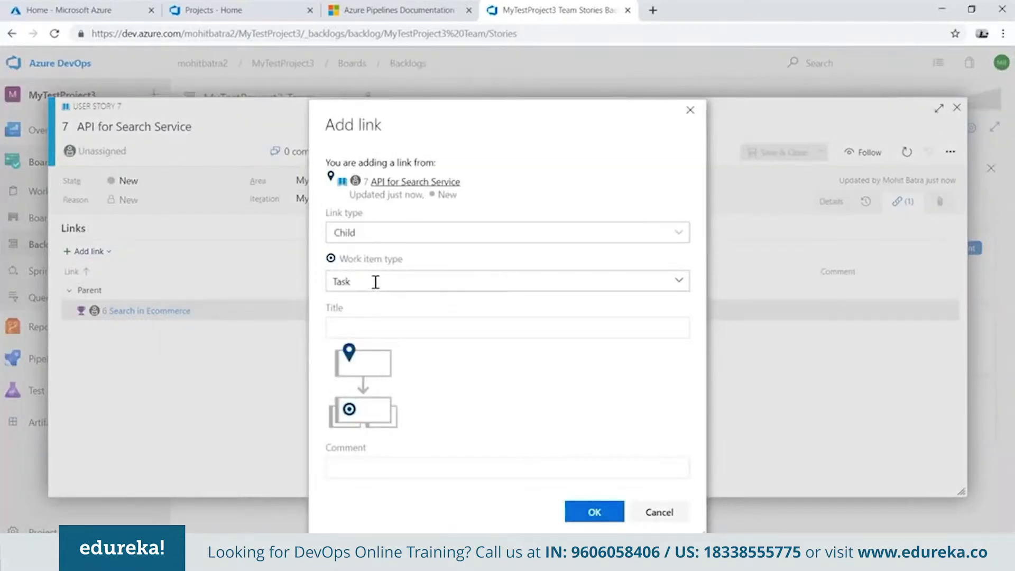
click(381, 333)
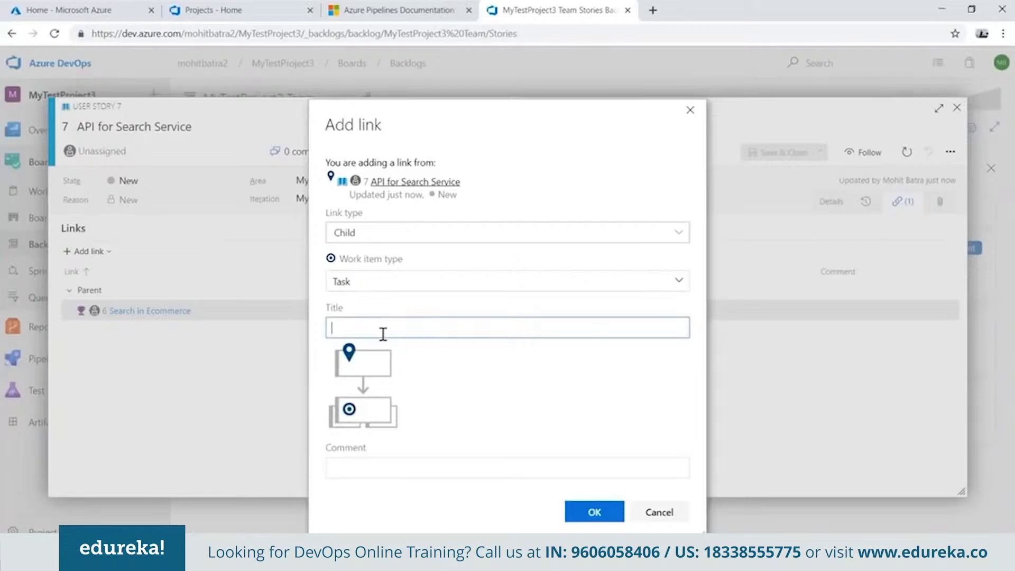
text(d)
key(BackSpace)
text(Design)
click(593, 512)
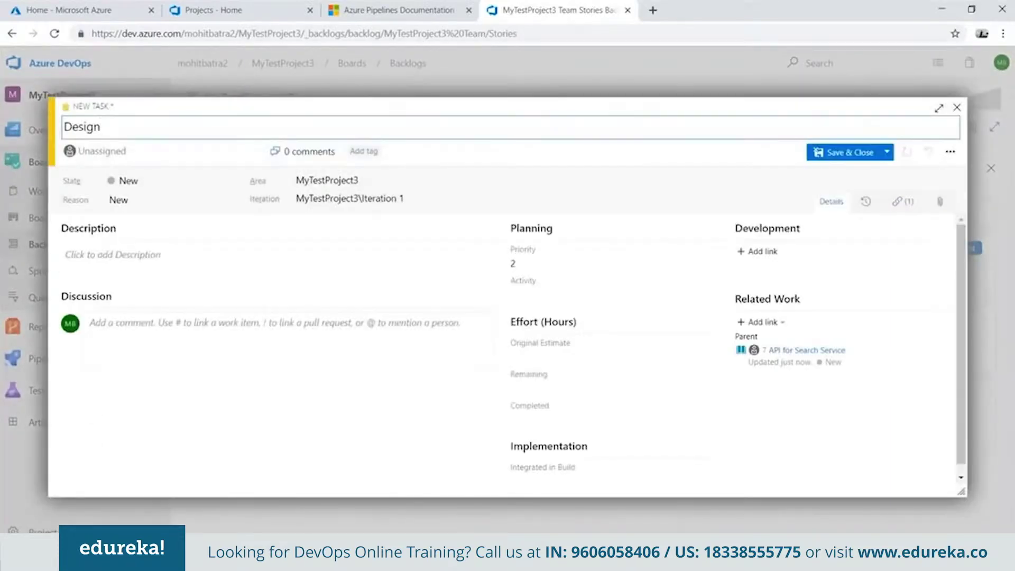
Set the Design task's Original Estimate to 10, Remaining to 10 and Completed to 0 hours, save it, and close the parent user story.
click(537, 358)
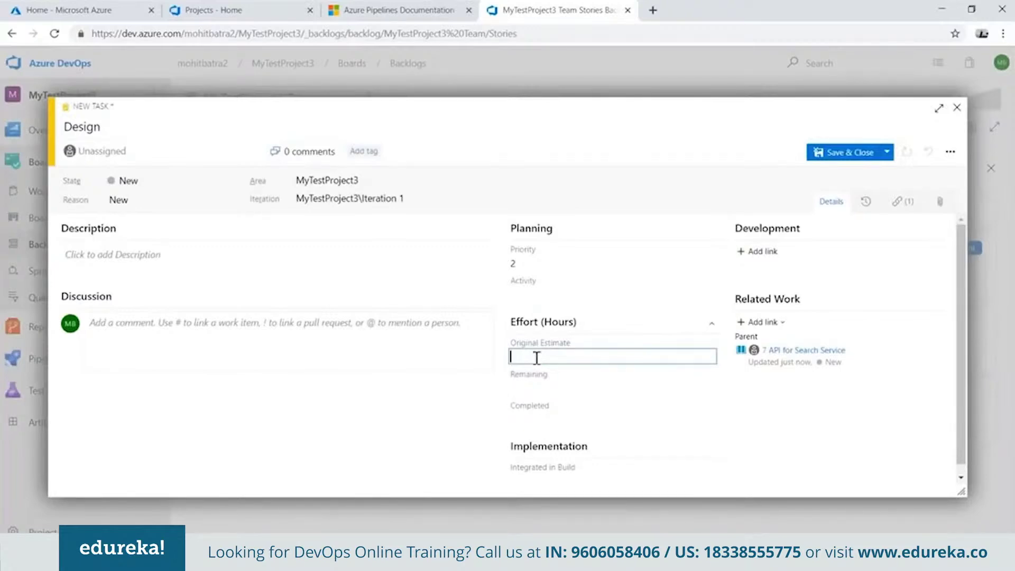
text(10)
click(575, 389)
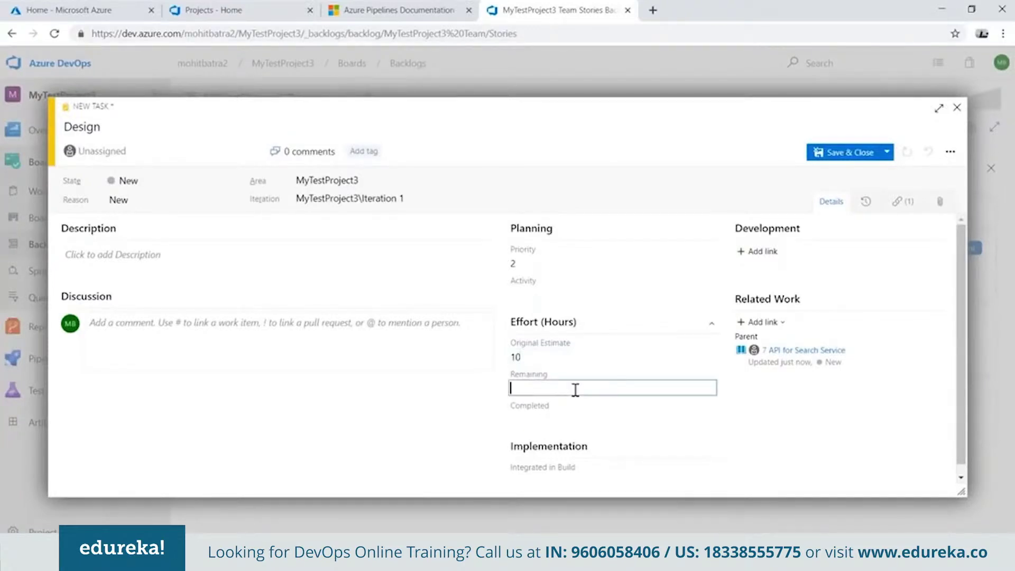
text(10)
click(563, 420)
text(0)
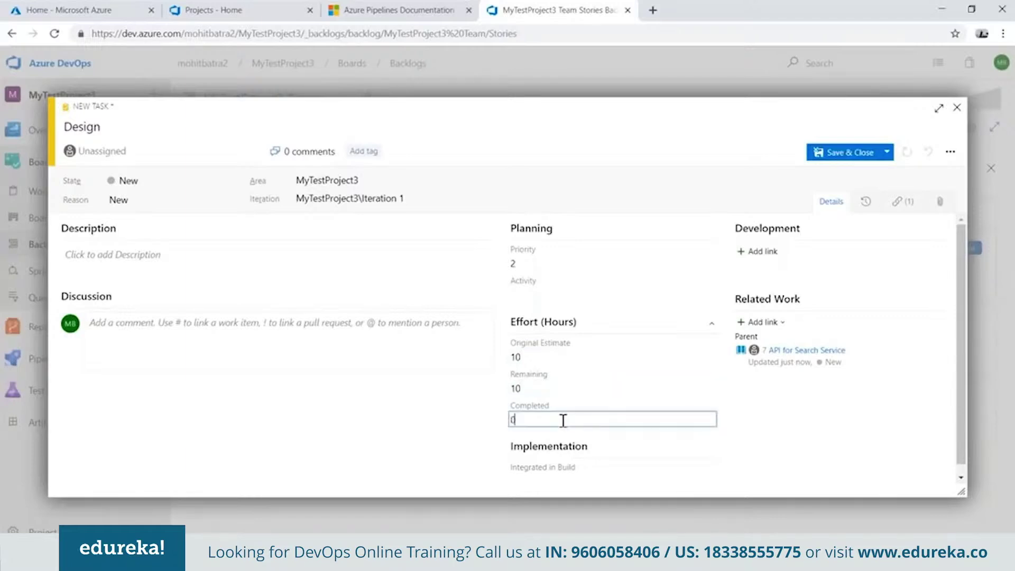
click(199, 262)
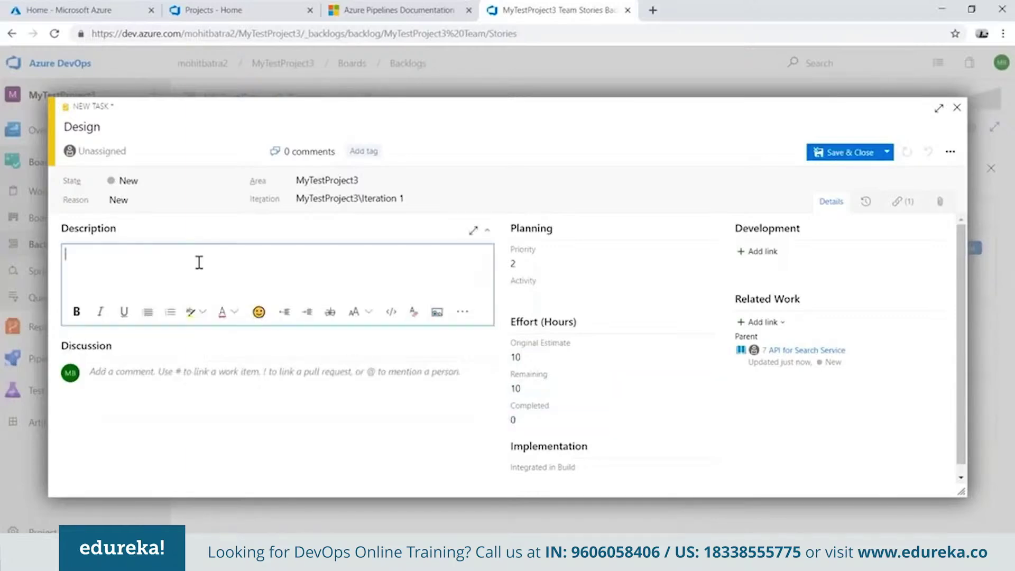
click(859, 152)
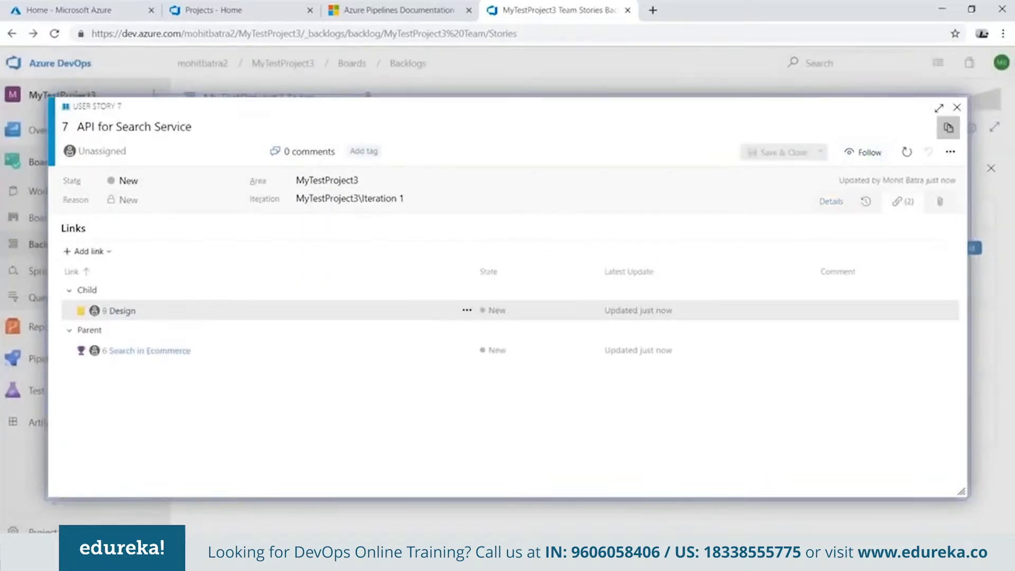
key(Escape)
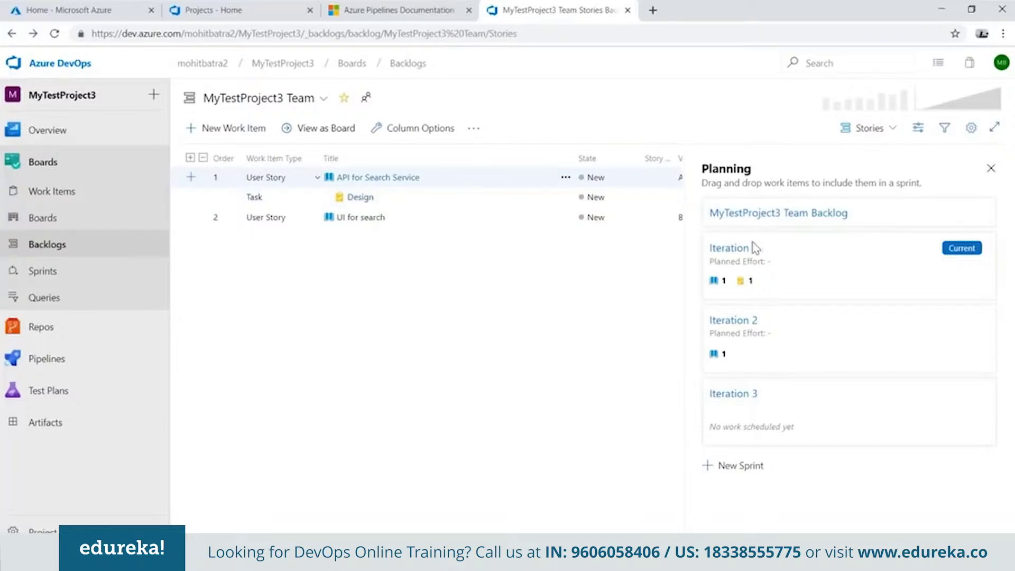
Open the Iteration 1 sprint taskboard and move the Design task from New to Active.
click(61, 278)
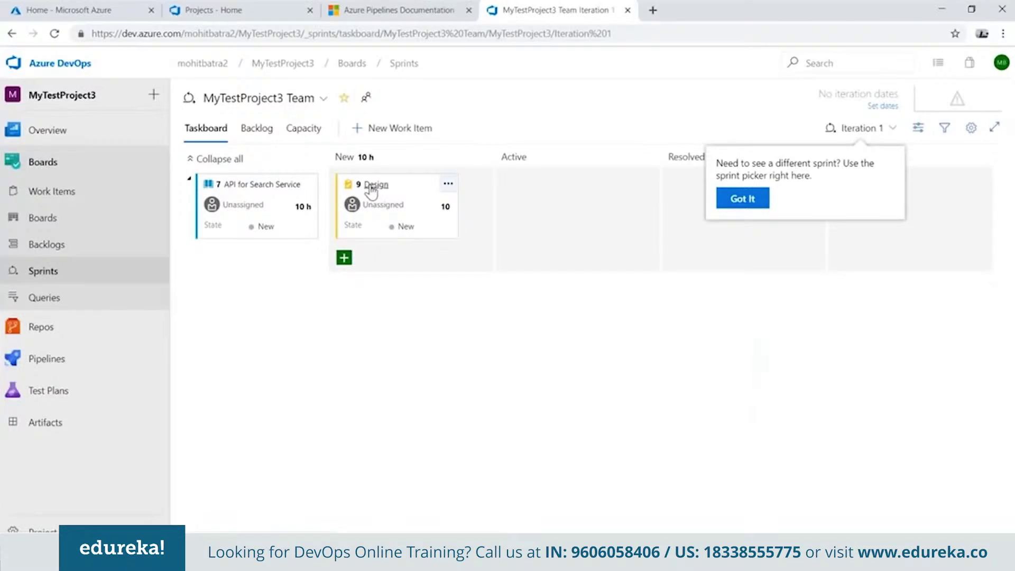
drag(496, 197, 560, 195)
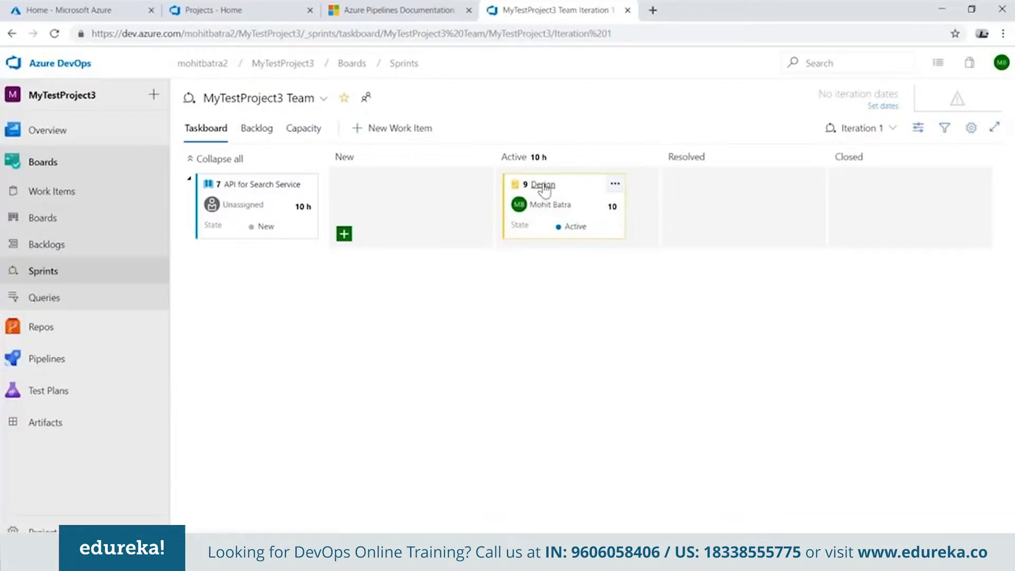
Try to move the Design task from Active to Resolved on the sprint taskboard.
drag(544, 190, 703, 203)
drag(536, 190, 716, 199)
drag(539, 189, 725, 197)
Open the Design task, change its State to Closed, and save and close it.
click(543, 186)
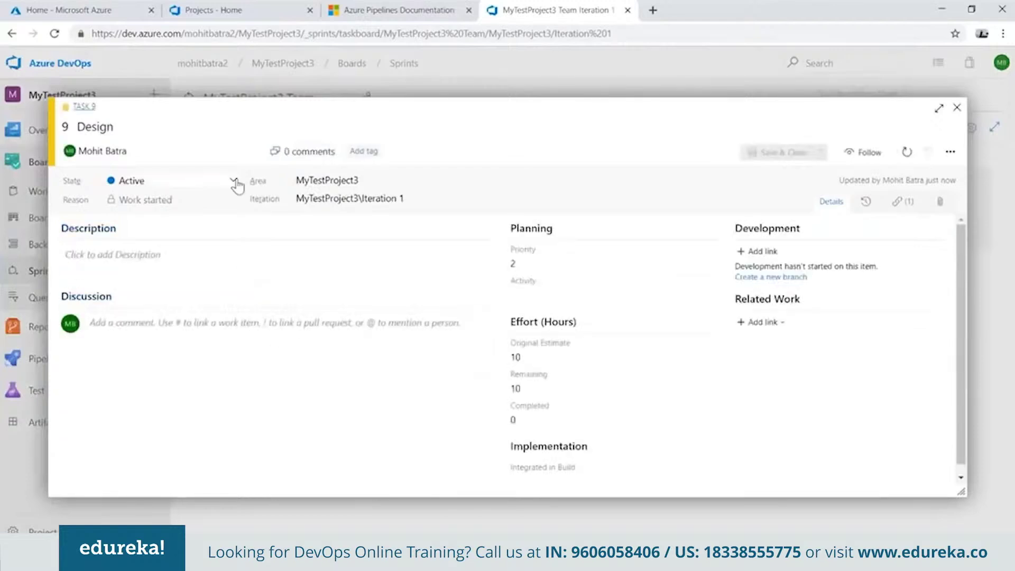
click(234, 182)
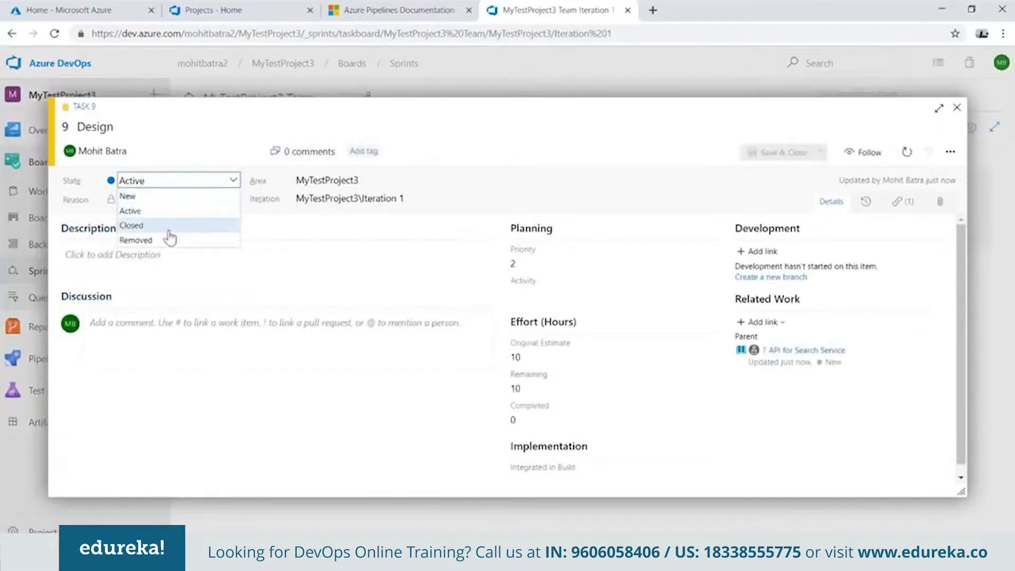
click(100, 152)
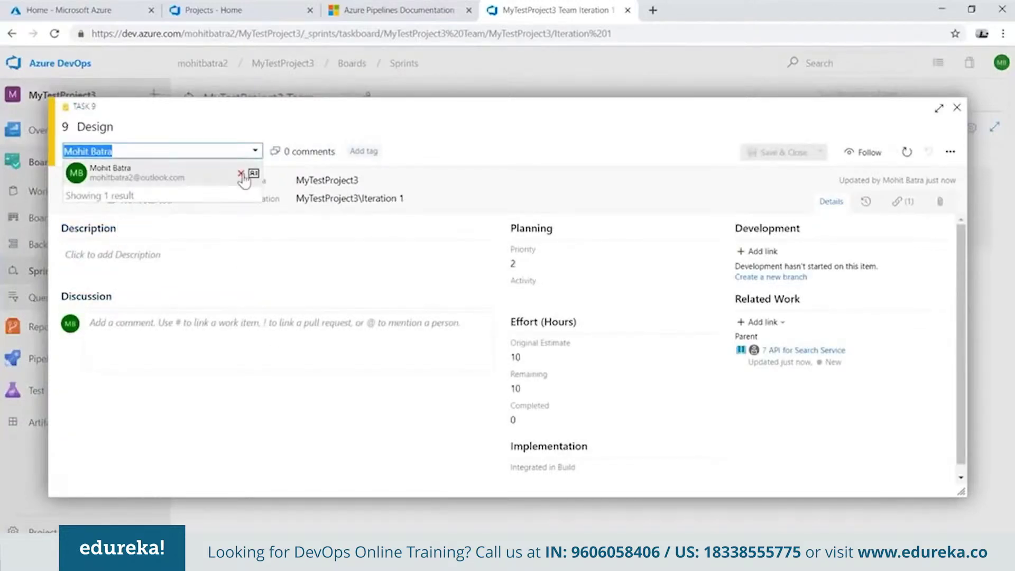
click(368, 137)
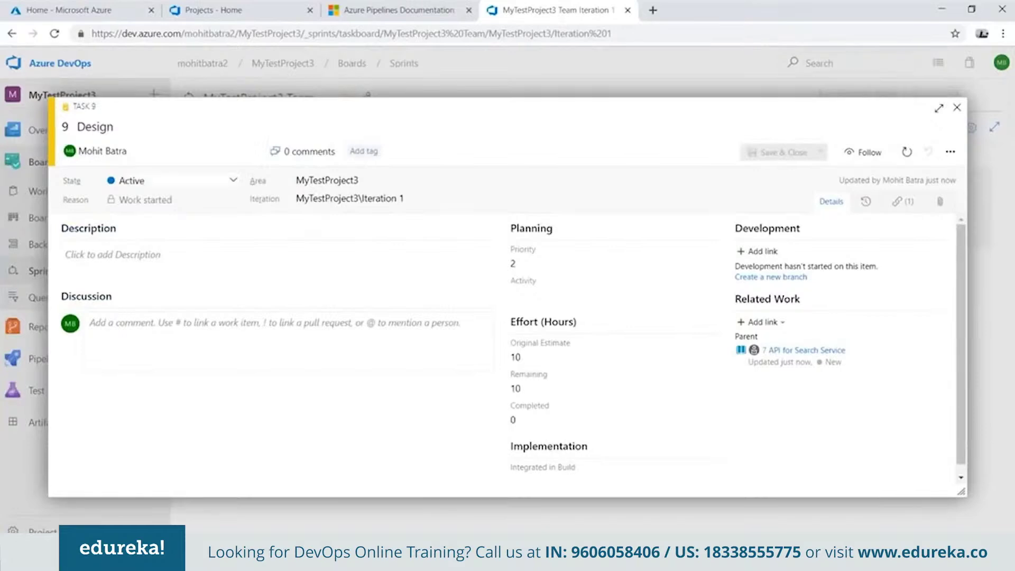
click(234, 182)
click(172, 226)
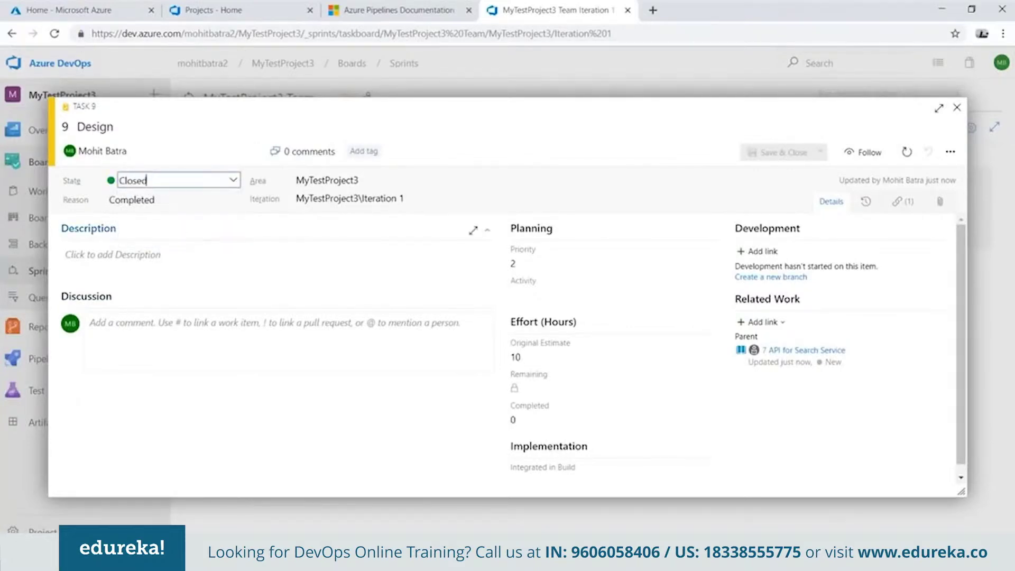
click(790, 155)
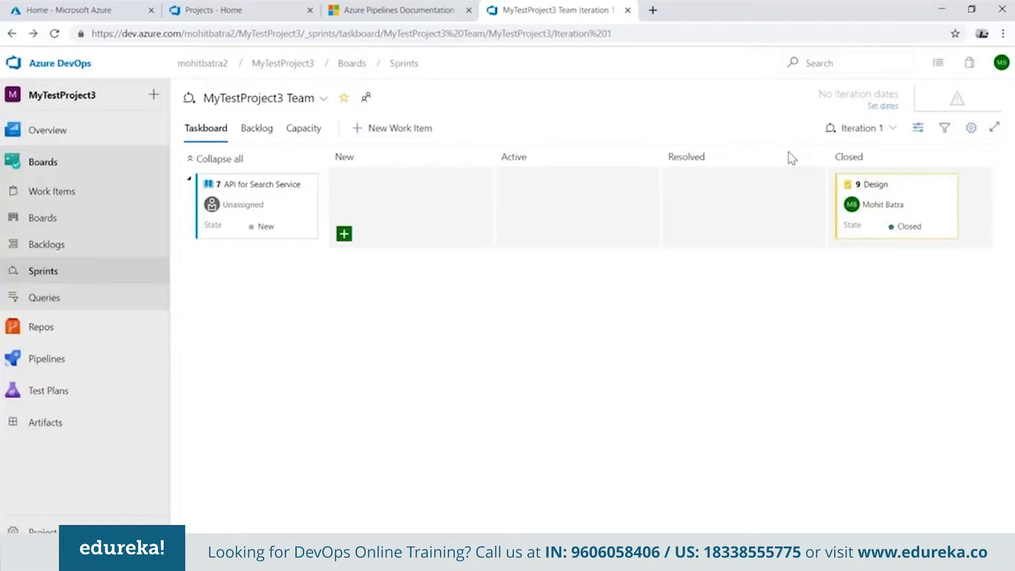
Examine the repository's branches and browse the WebApplication2 folders in the master branch of MyTestProject3.
mouse_move(137, 325)
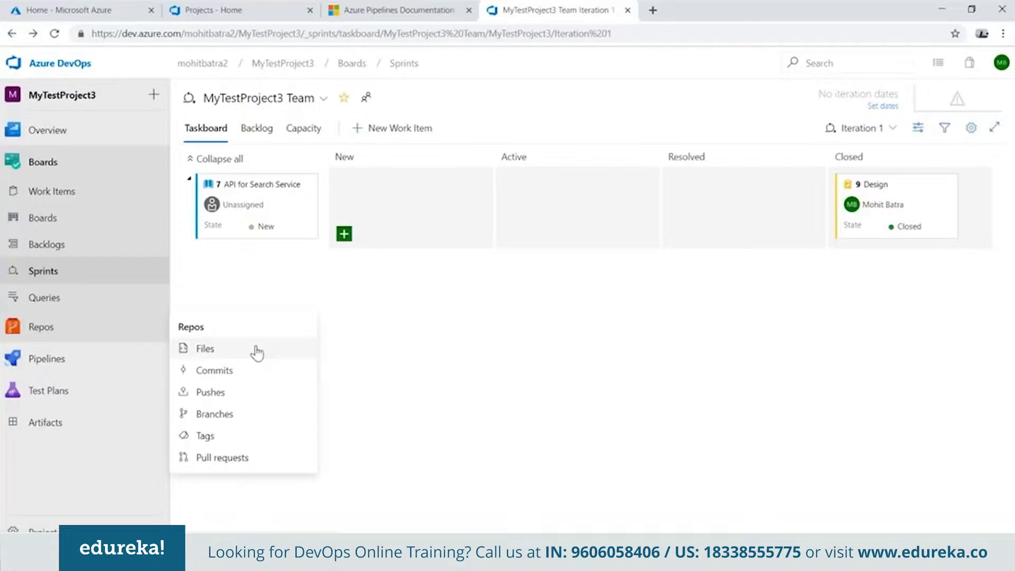
click(229, 416)
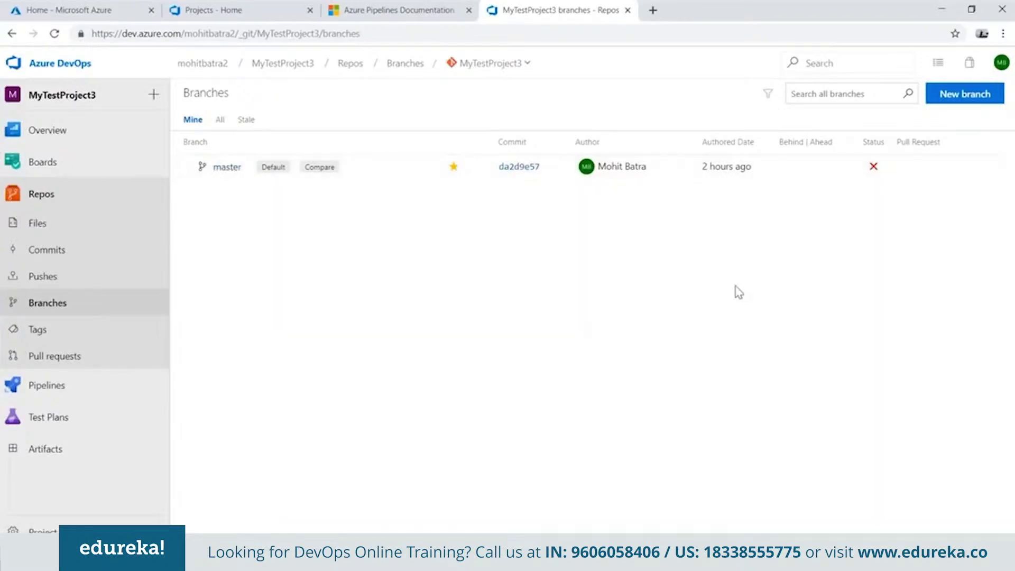
click(226, 167)
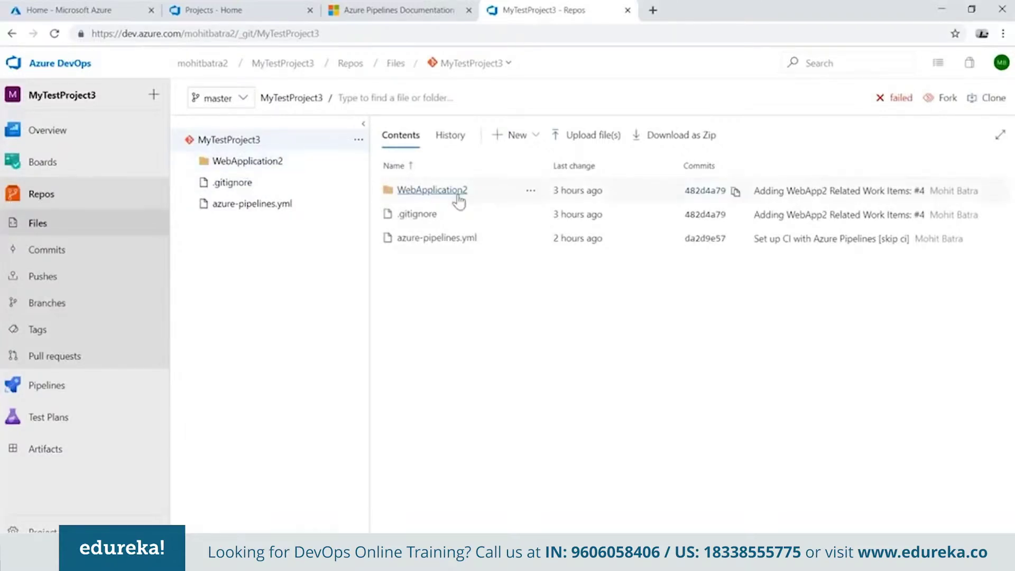
click(232, 164)
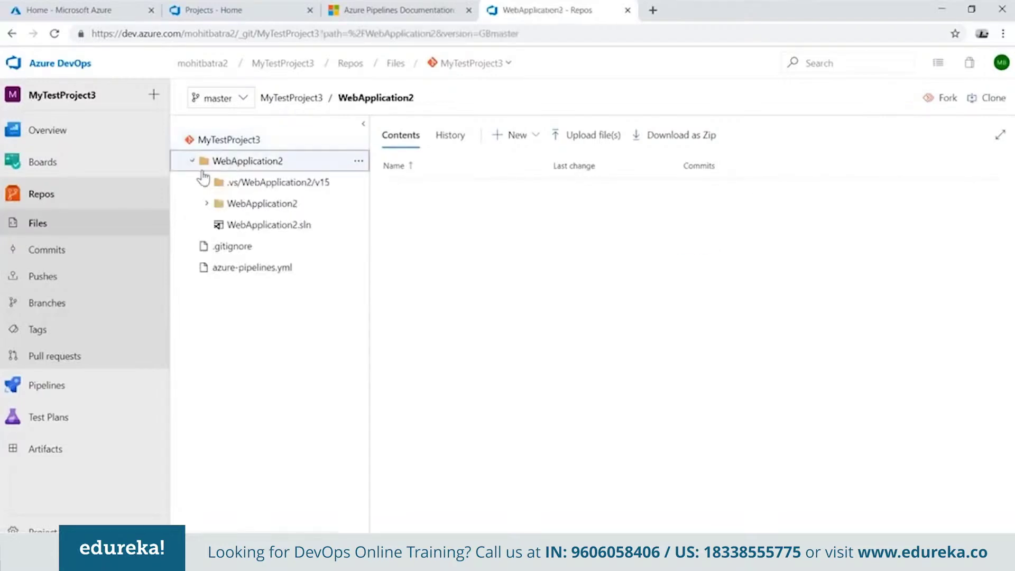
click(264, 204)
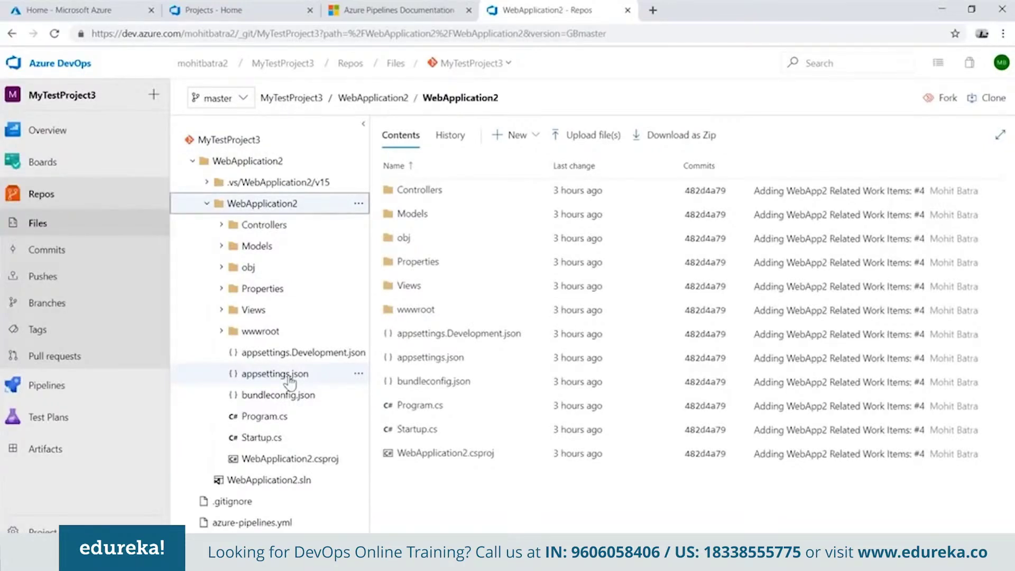
click(192, 161)
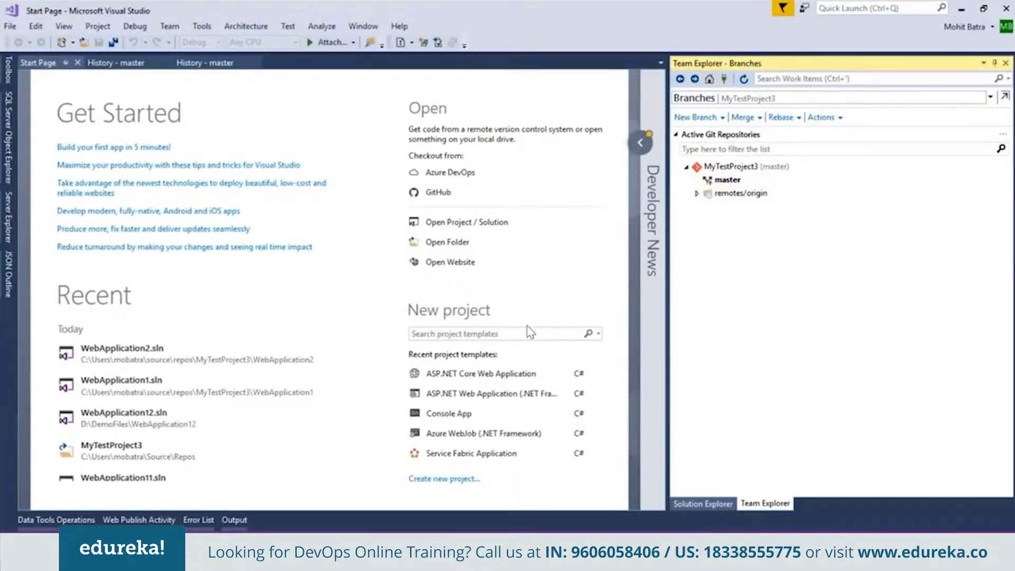
In Visual Studio, create an ASP.NET Core Web Application named WebApplication3 in the MyTestProject3 repository folder, using the Model-View-Controller template.
click(10, 26)
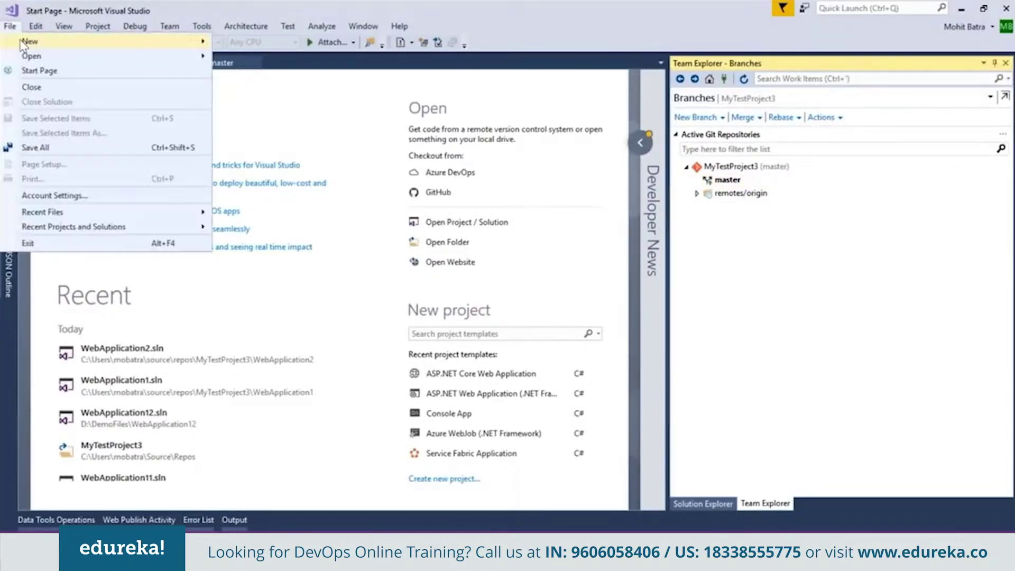
mouse_move(47, 42)
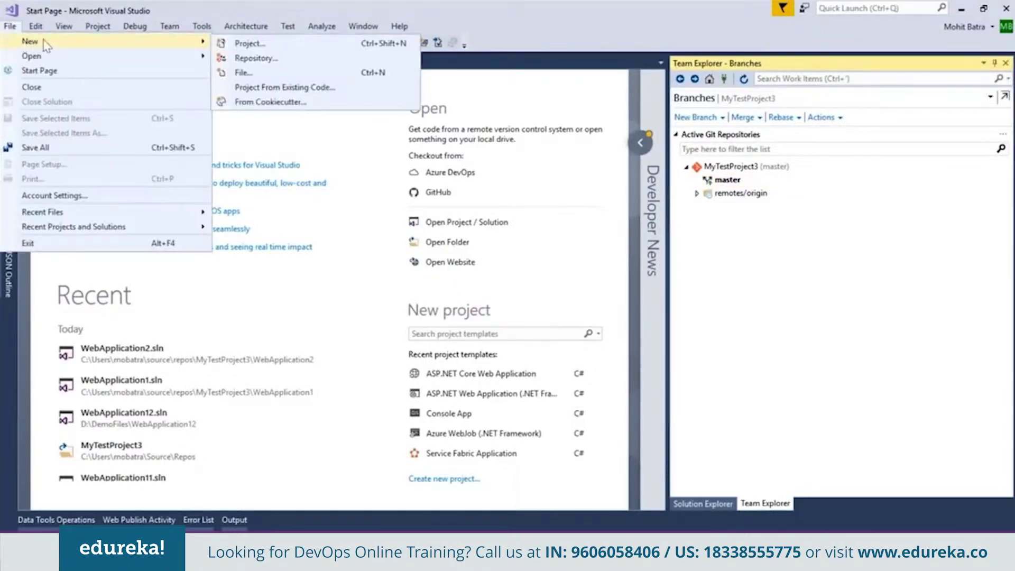
click(265, 47)
click(424, 117)
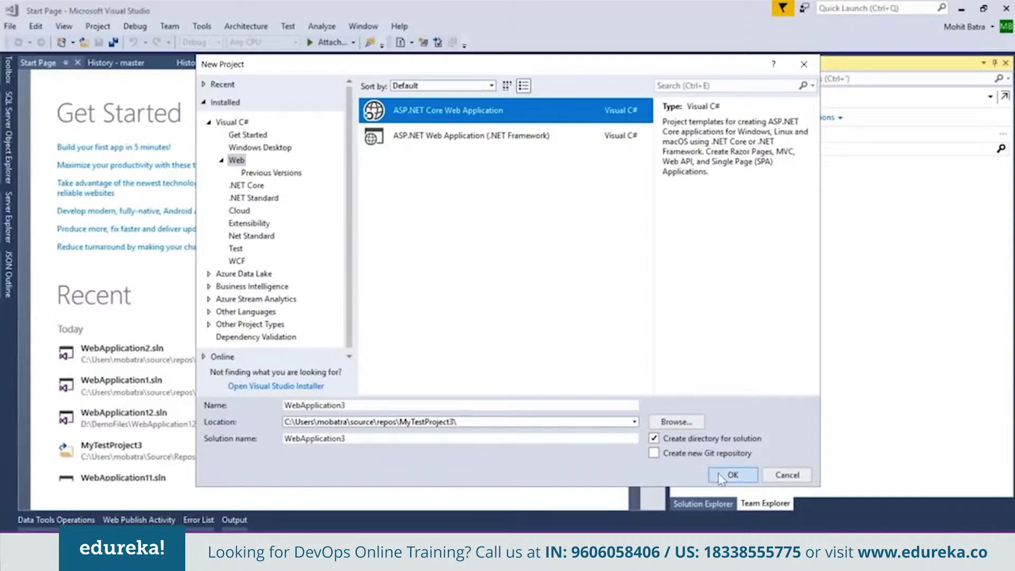
double_click(350, 406)
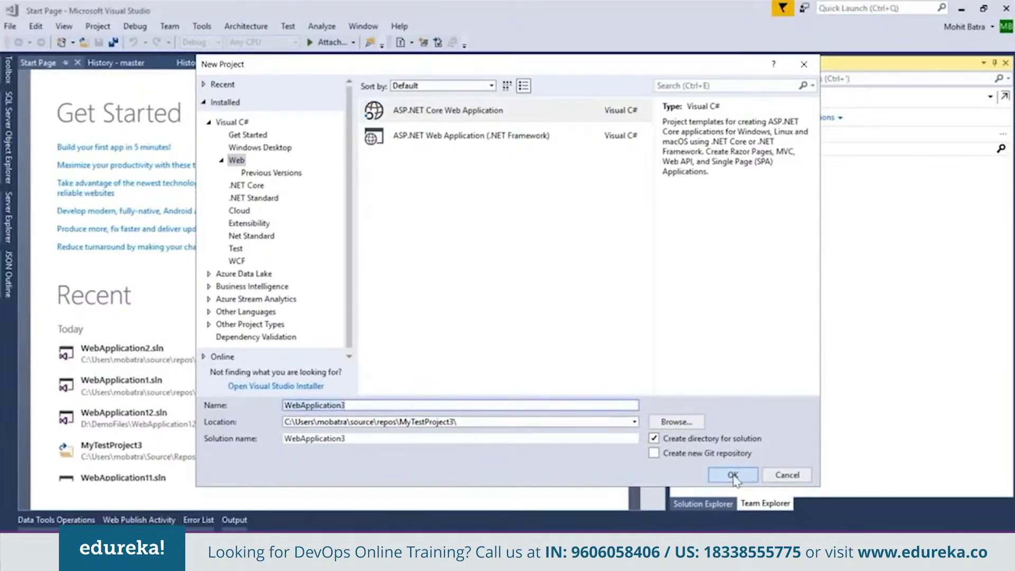
click(733, 474)
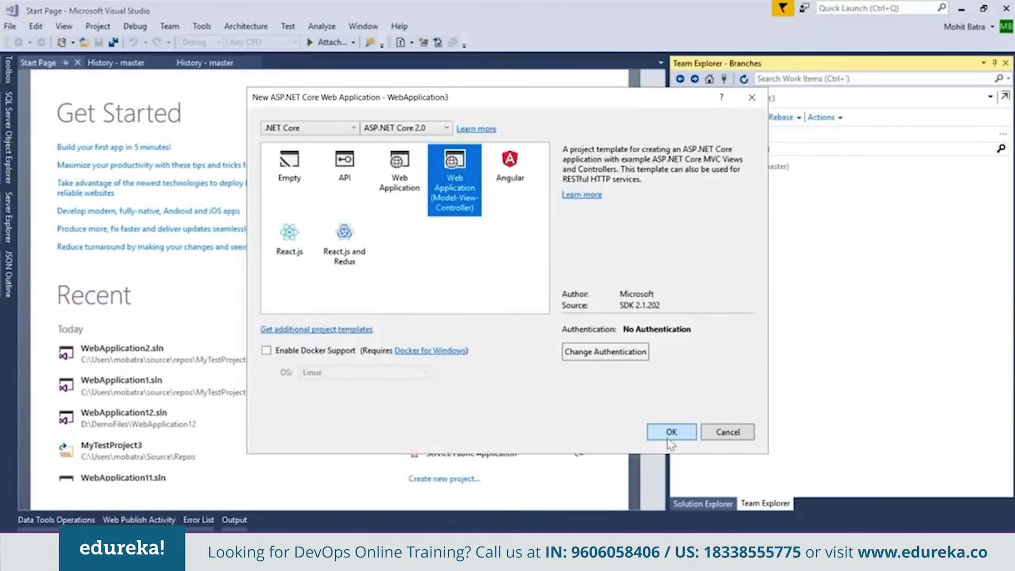
click(680, 435)
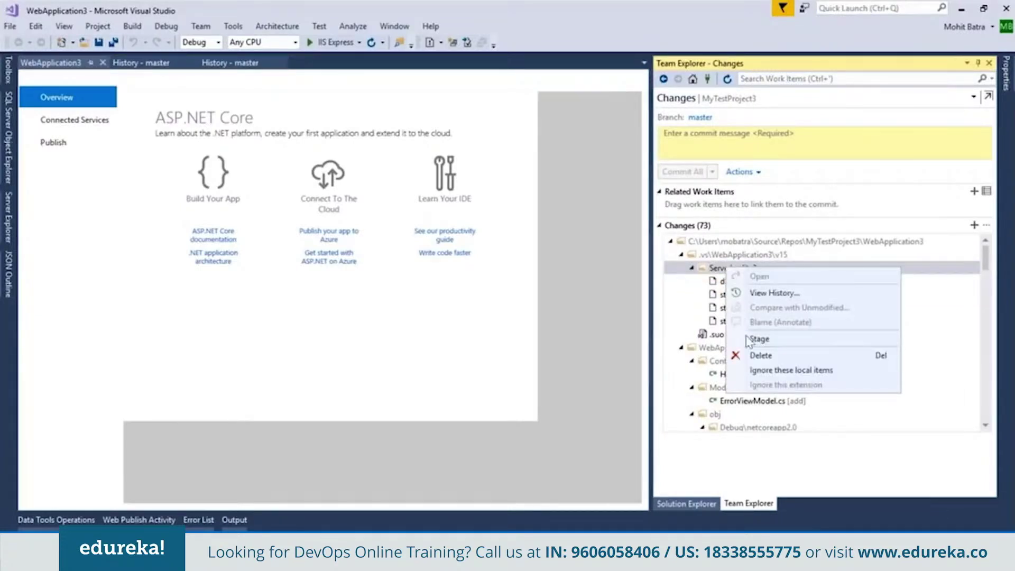
Ignore the local items in the Server folder under .vs, stage the WebApplication3 folder's changes, and collapse its inner project folder.
click(777, 370)
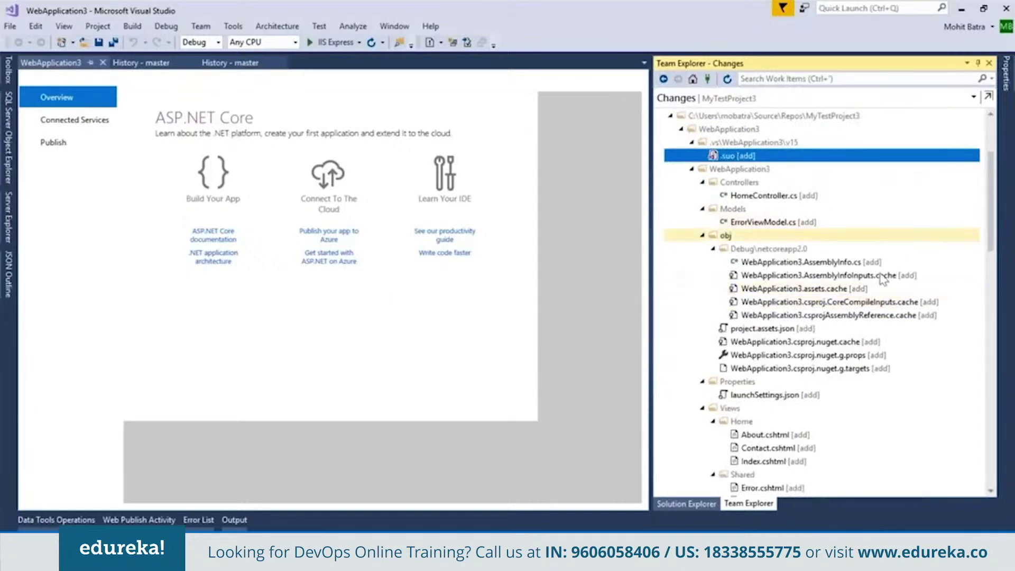
scroll(748, 292, up, 3)
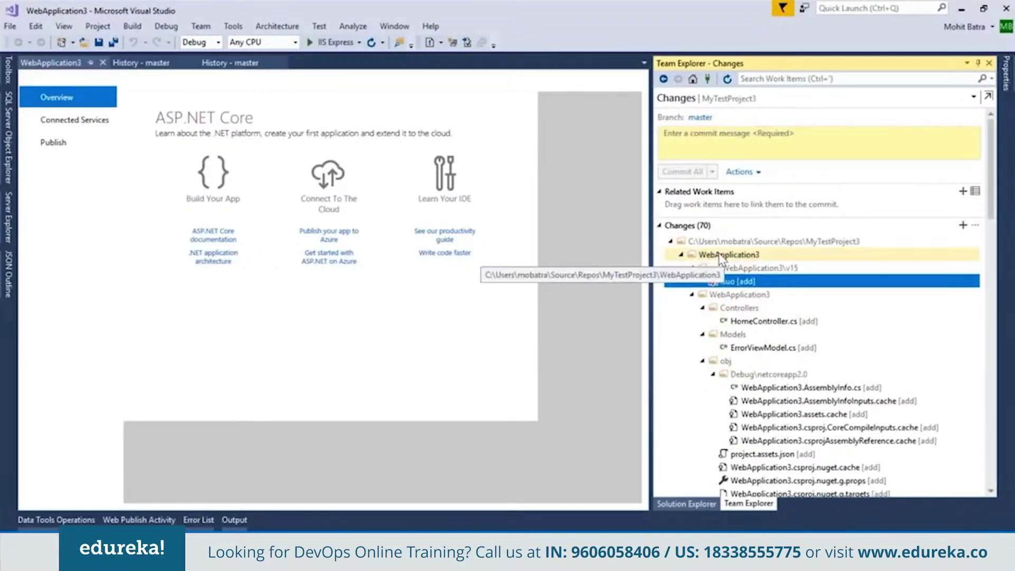
right_click(720, 259)
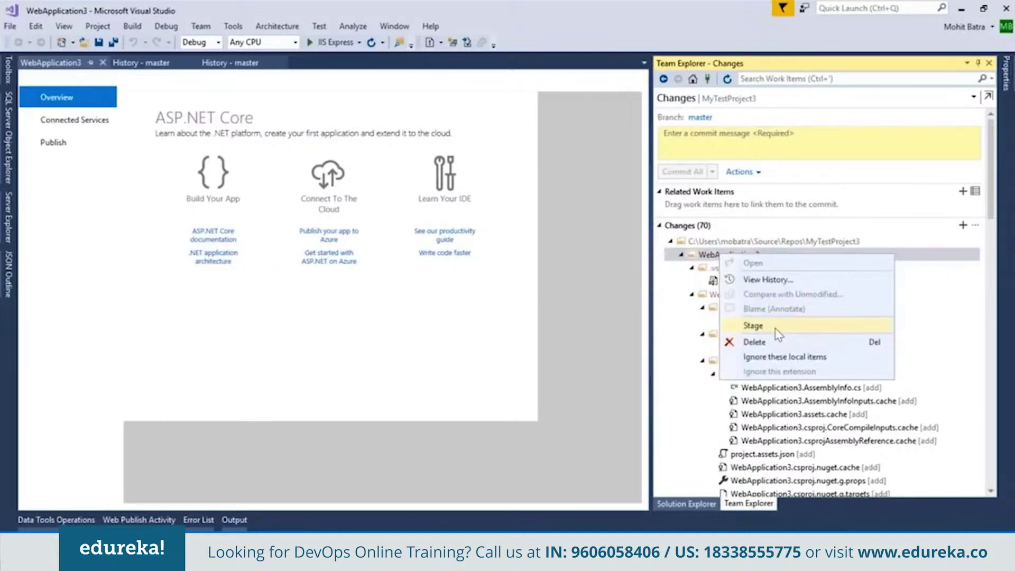
click(732, 325)
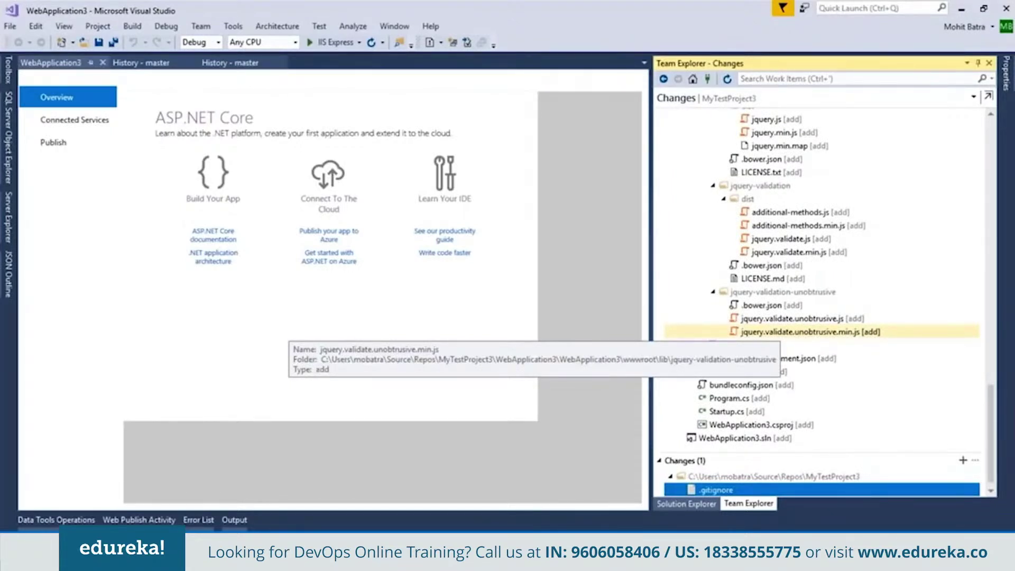
scroll(703, 320, up, 20)
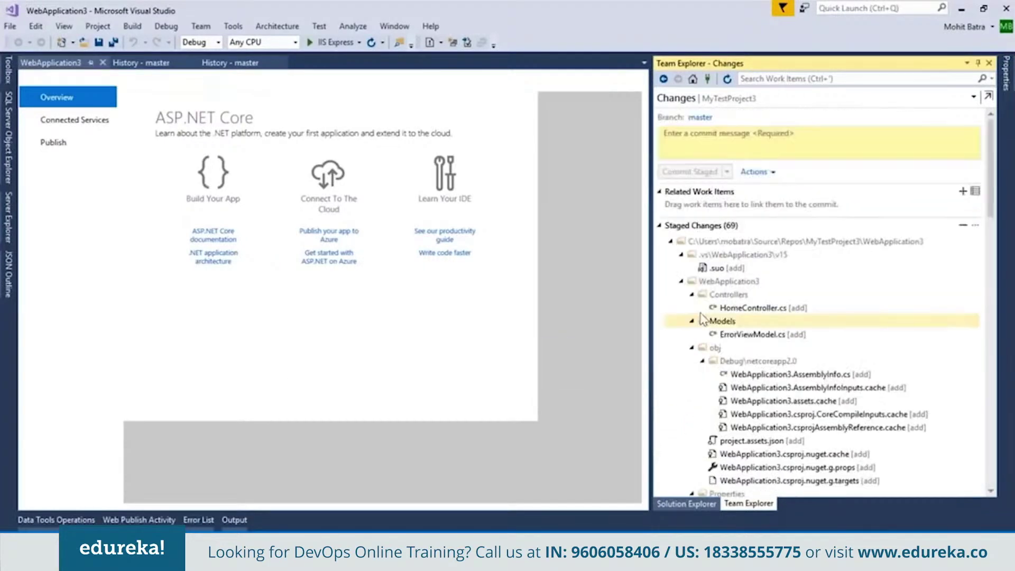
click(682, 282)
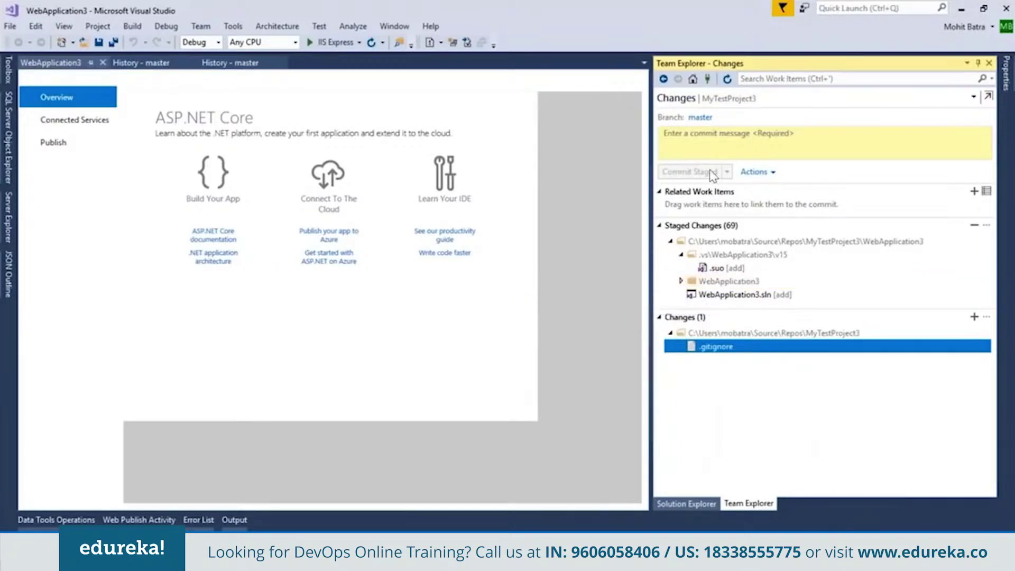
Enter the commit message "Checking in WebApp3" and start adding a related work item by its ID.
click(711, 150)
text(Checking)
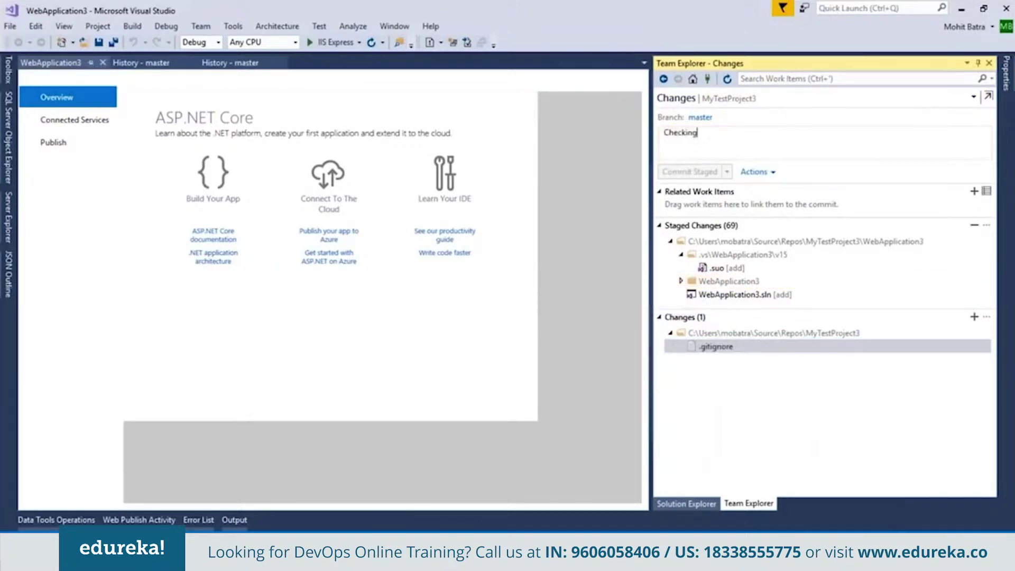
text( in WebApp3)
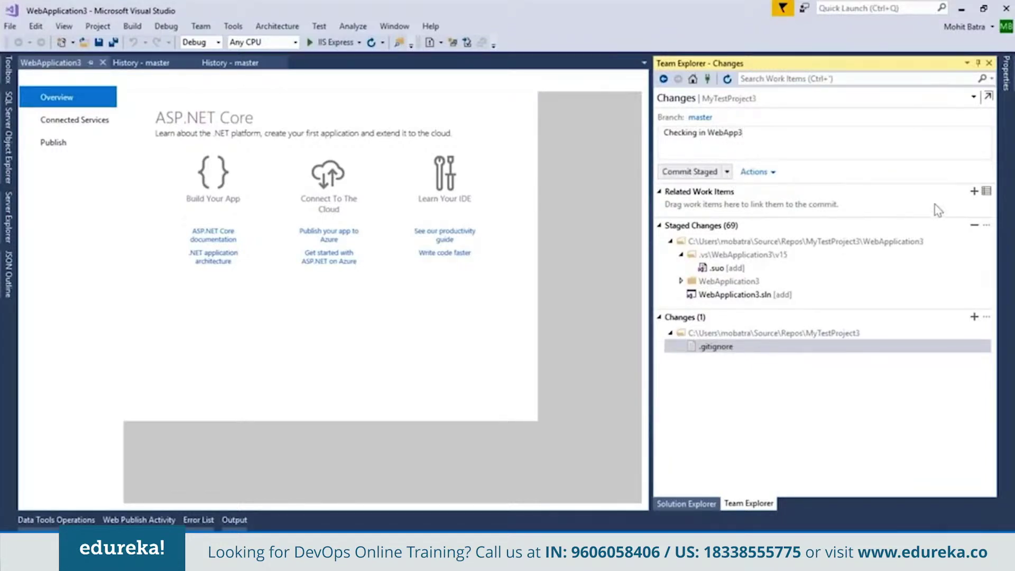
click(974, 191)
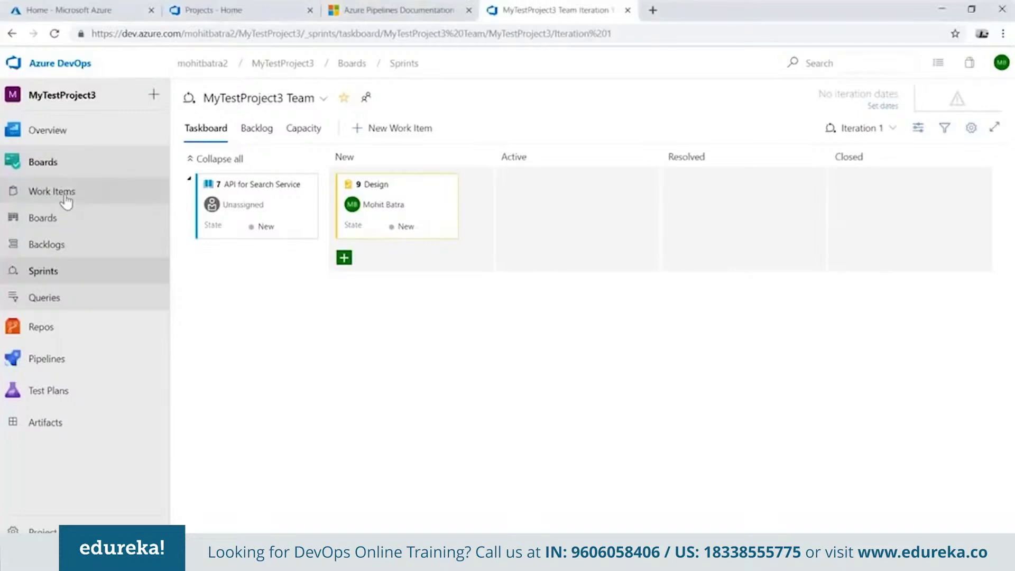
In Azure DevOps, open the UI for search user story and start adding a link to a new child Task.
click(66, 199)
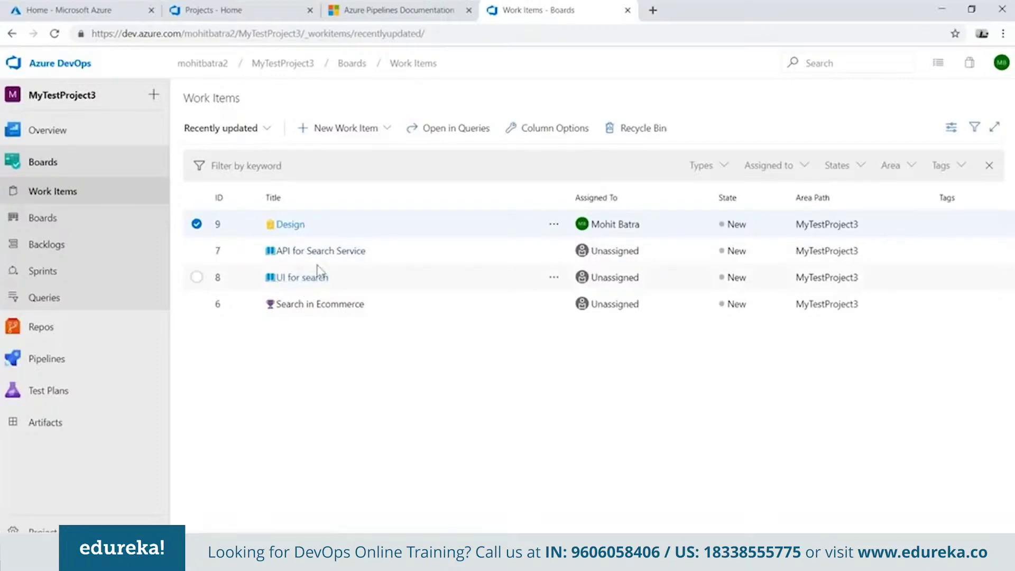
click(389, 288)
click(391, 296)
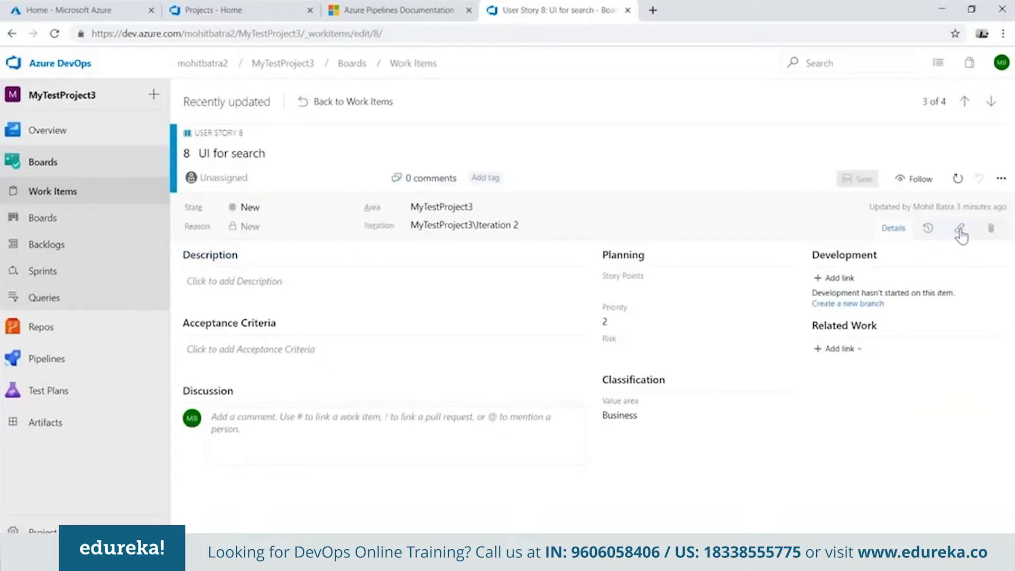
click(959, 231)
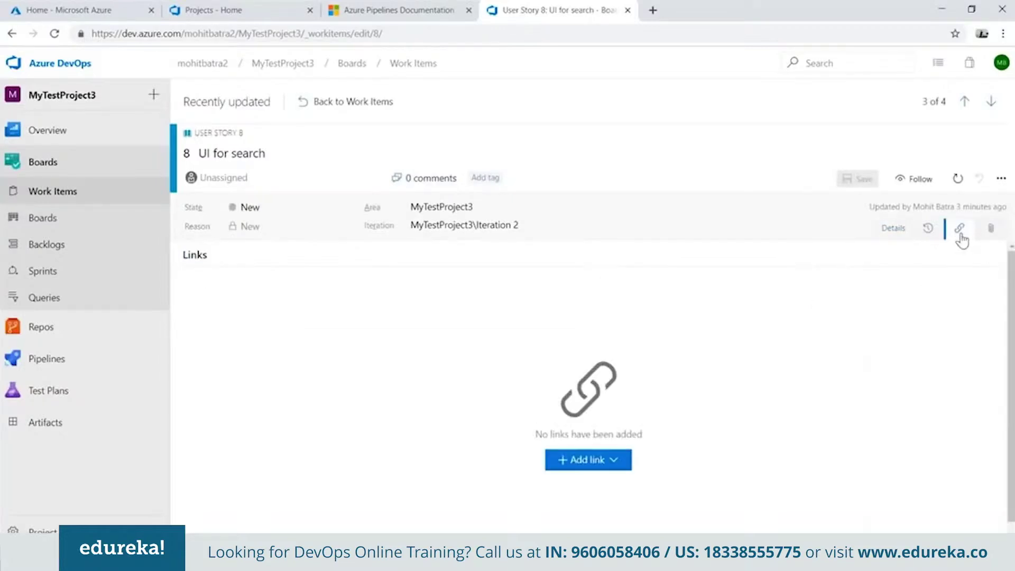
click(573, 460)
click(581, 509)
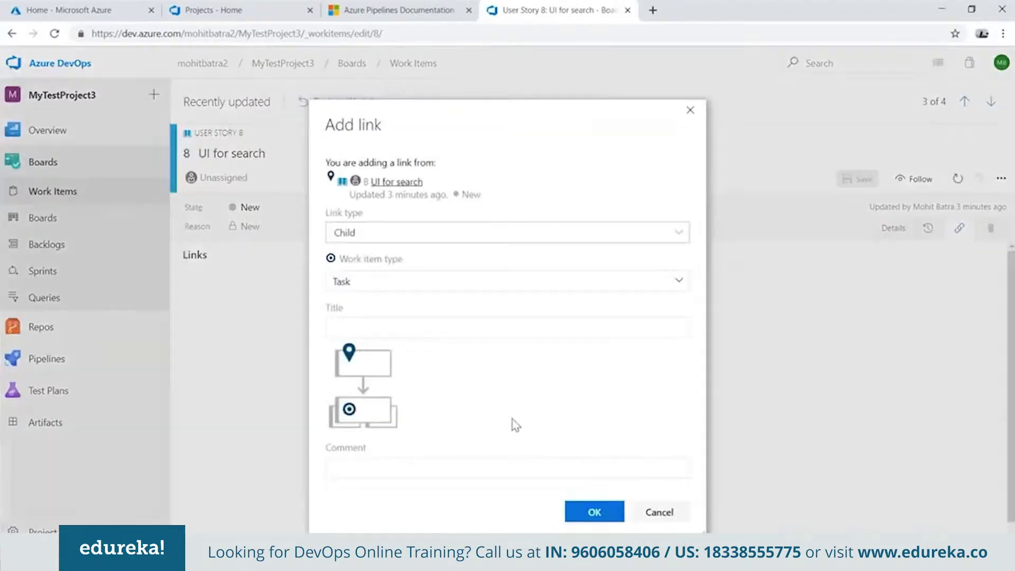
Title the child task Create WebApp3, create it, and save and close it.
click(372, 330)
text(Web)
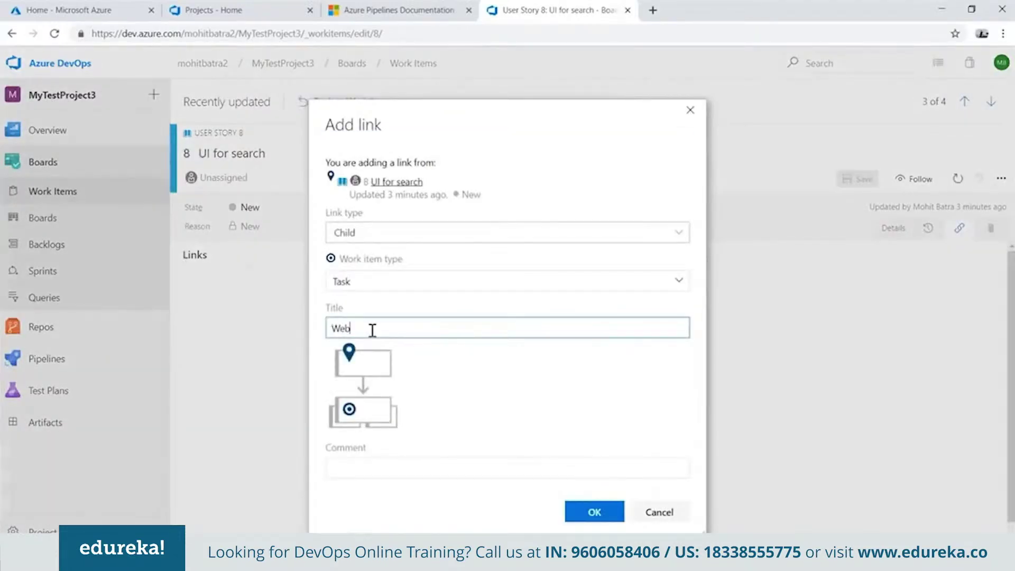
key(BackSpace)
key(BackSpace)
key(BackSpace)
text(Build )
text(WebApp3)
key(Home)
key(shift+Right)
key(shift+Right)
key(shift+Right)
key(shift+Right)
key(shift+Right)
text(Create)
click(595, 512)
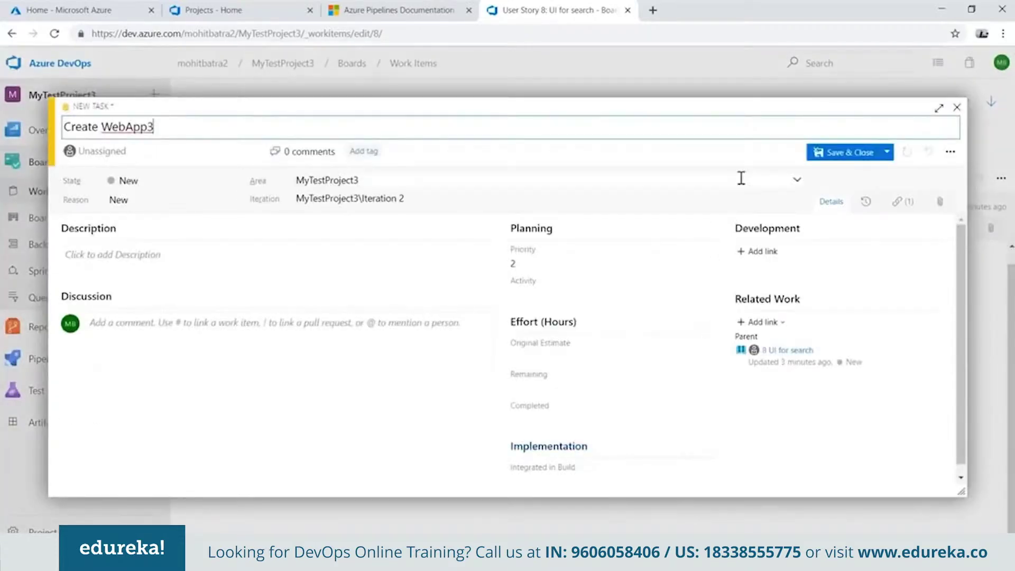
click(841, 152)
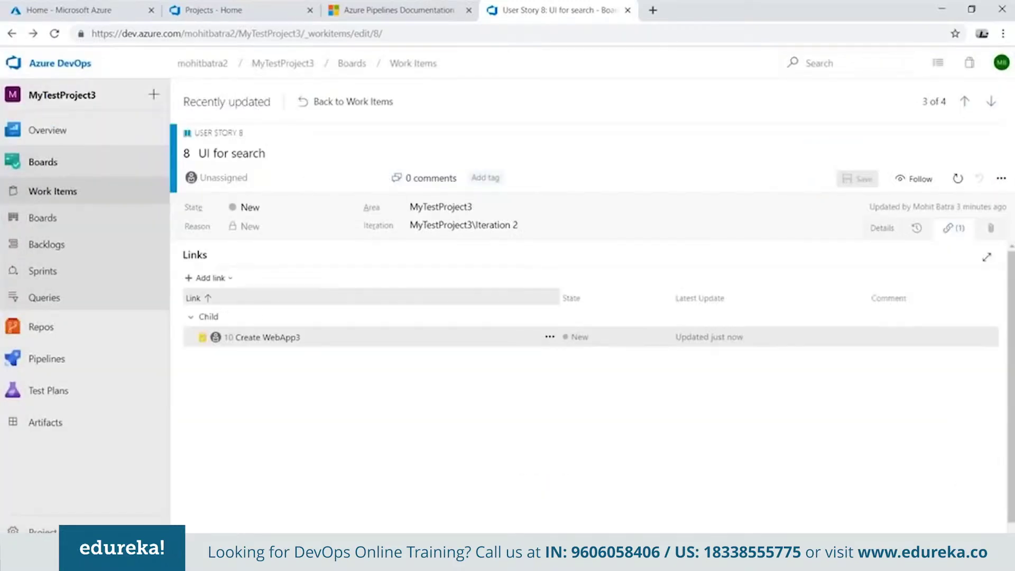
In Visual Studio, link work item 10, Create WebApp3, to the commit and commit the staged changes.
scroll(277, 343, down, 1)
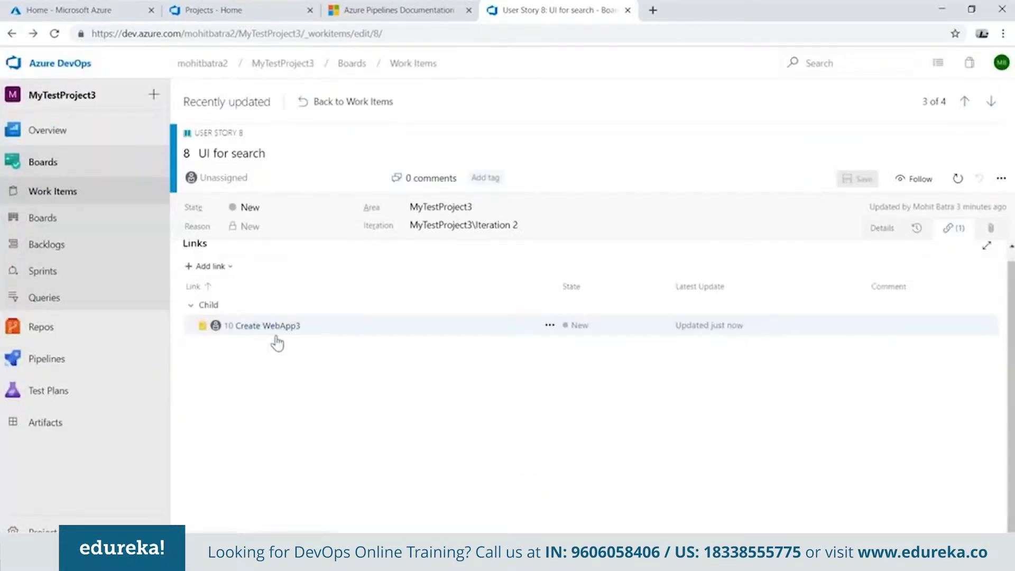
click(253, 326)
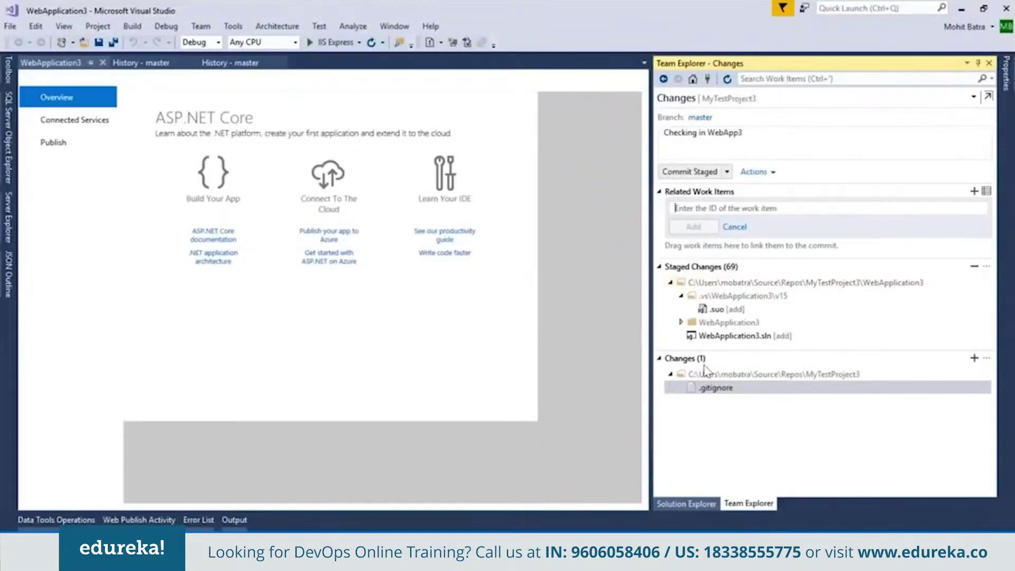
text(10)
click(693, 226)
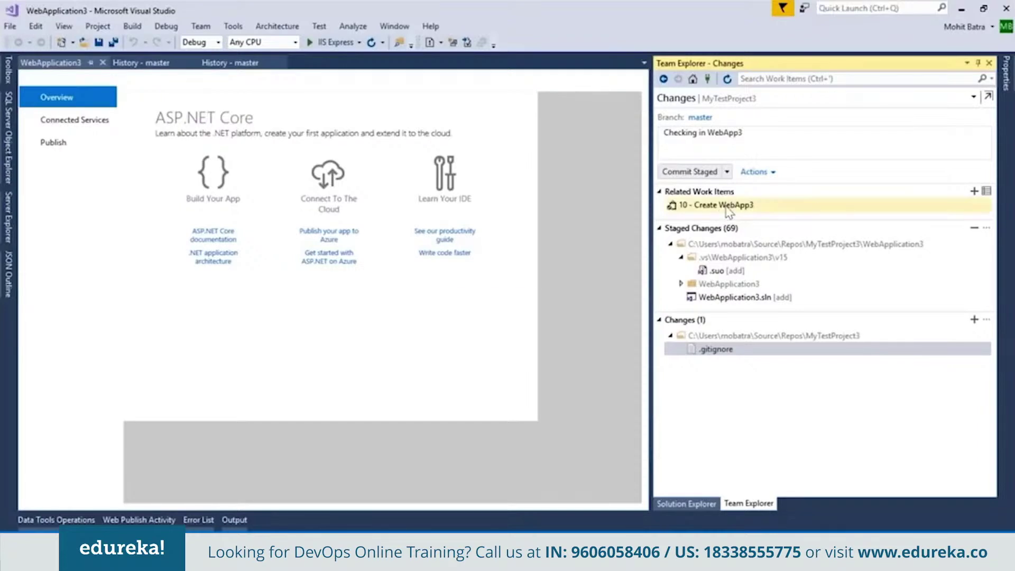
mouse_move(728, 211)
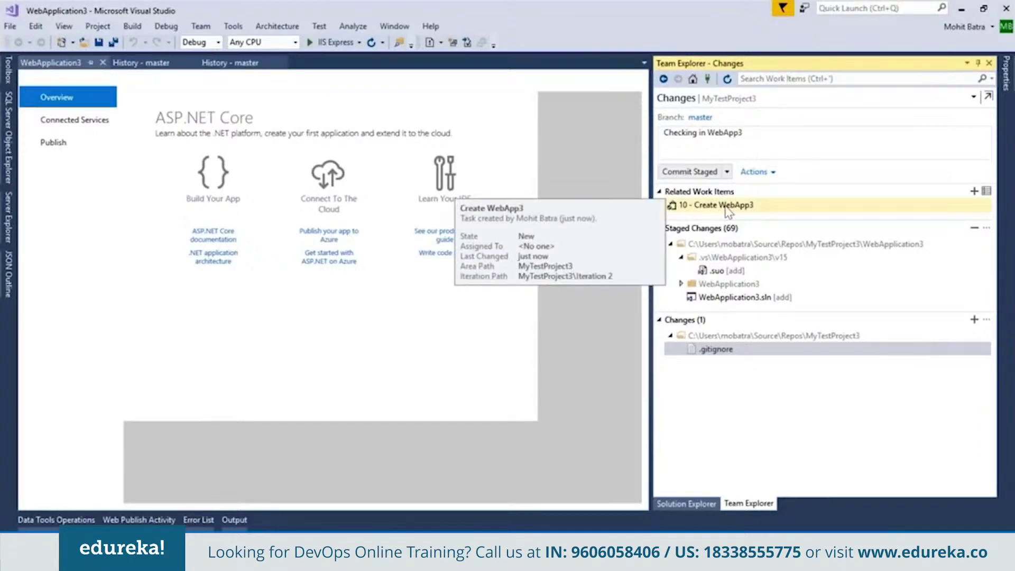
click(708, 171)
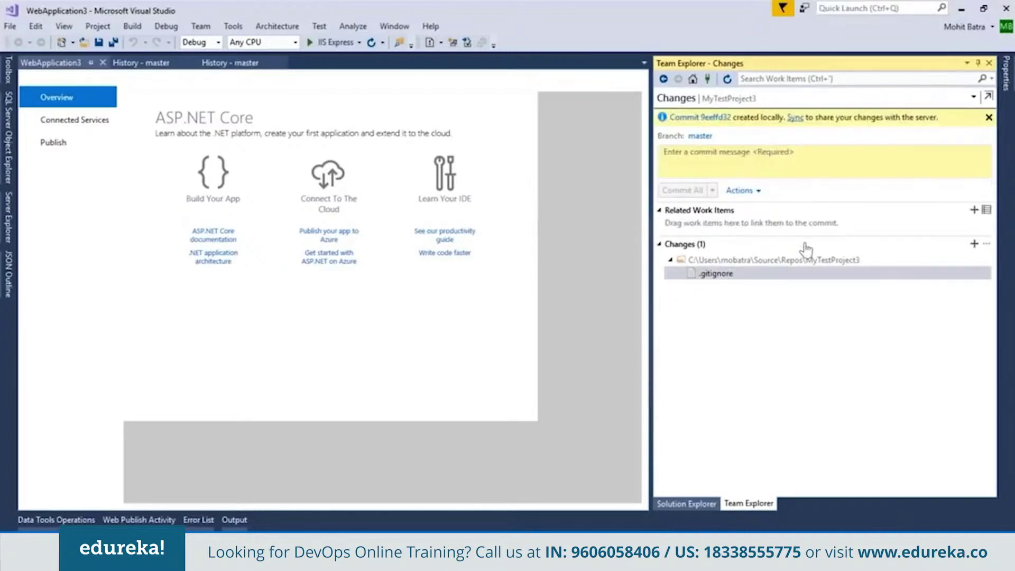
Try to push the outgoing Checking in WebApp3 commit to the remote repository.
click(795, 118)
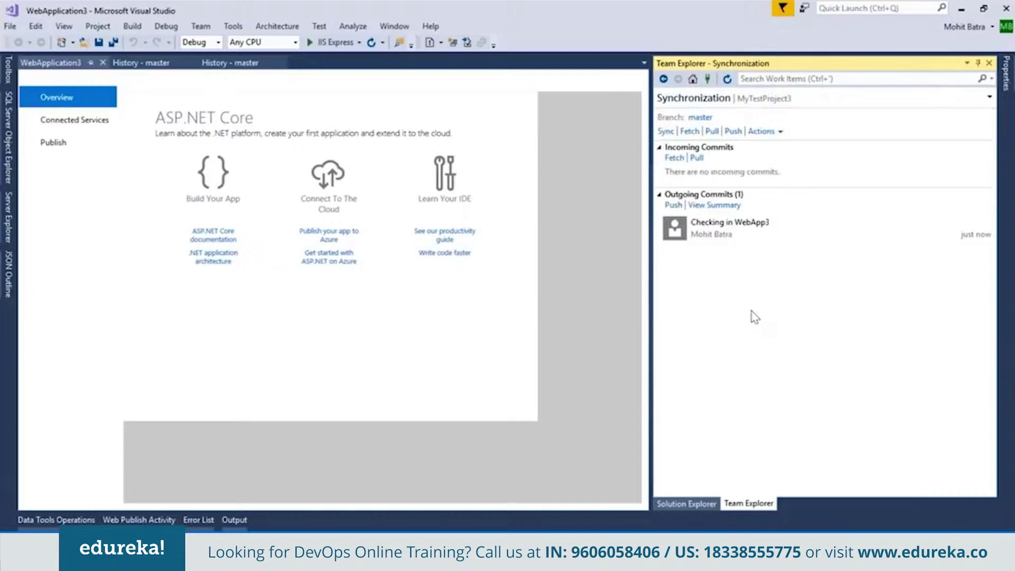
click(673, 205)
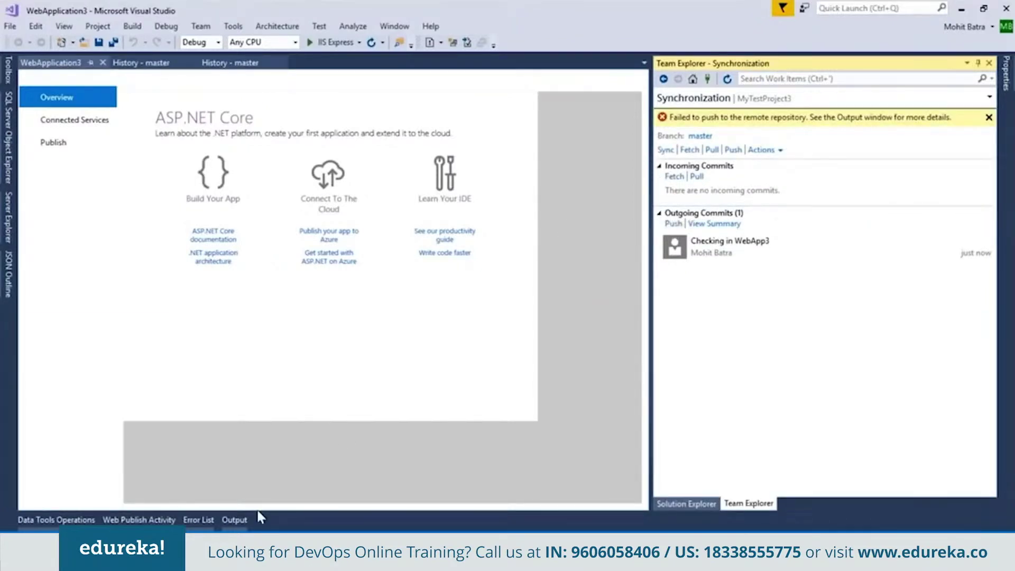
click(234, 520)
Open the branches of the MyTestProject3 local repository and fetch the remote commits for master.
click(708, 78)
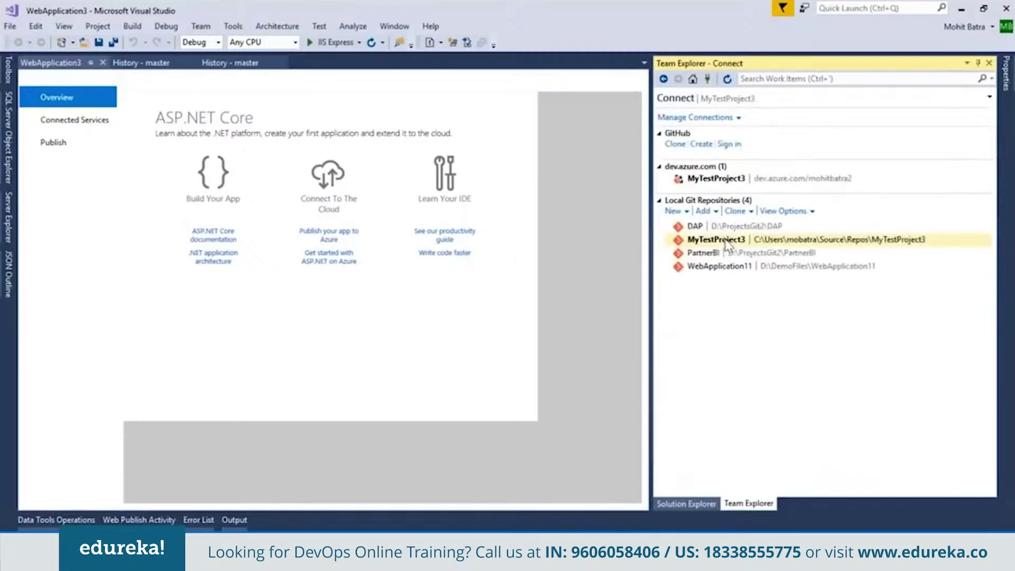
double_click(735, 196)
click(788, 195)
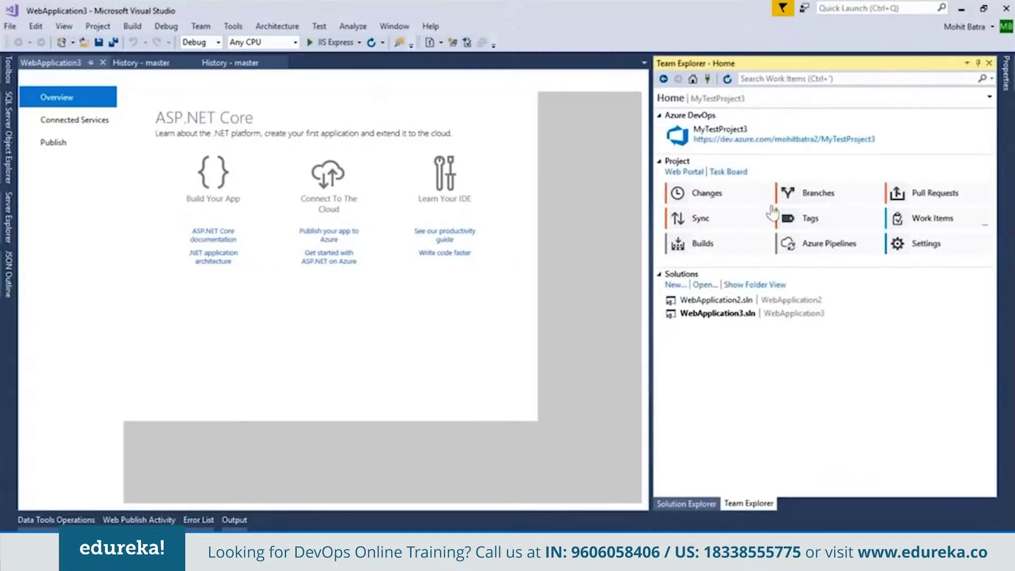
click(711, 180)
right_click(711, 181)
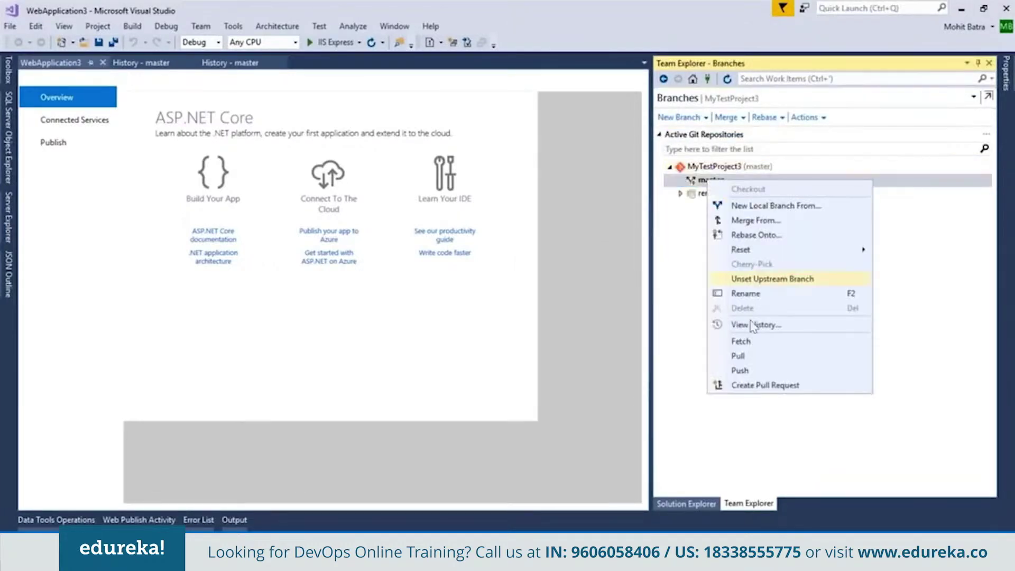
click(759, 352)
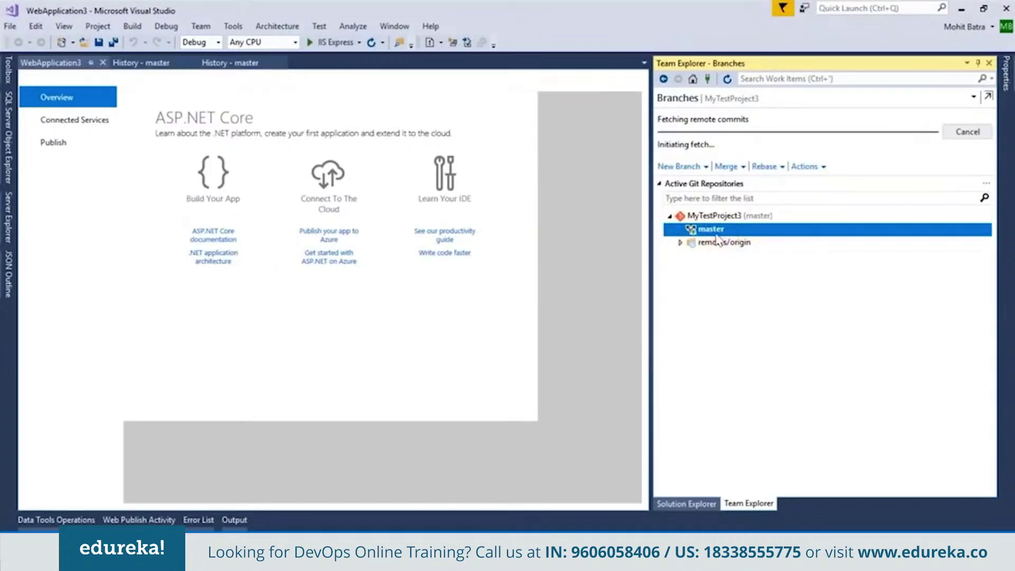
mouse_move(720, 233)
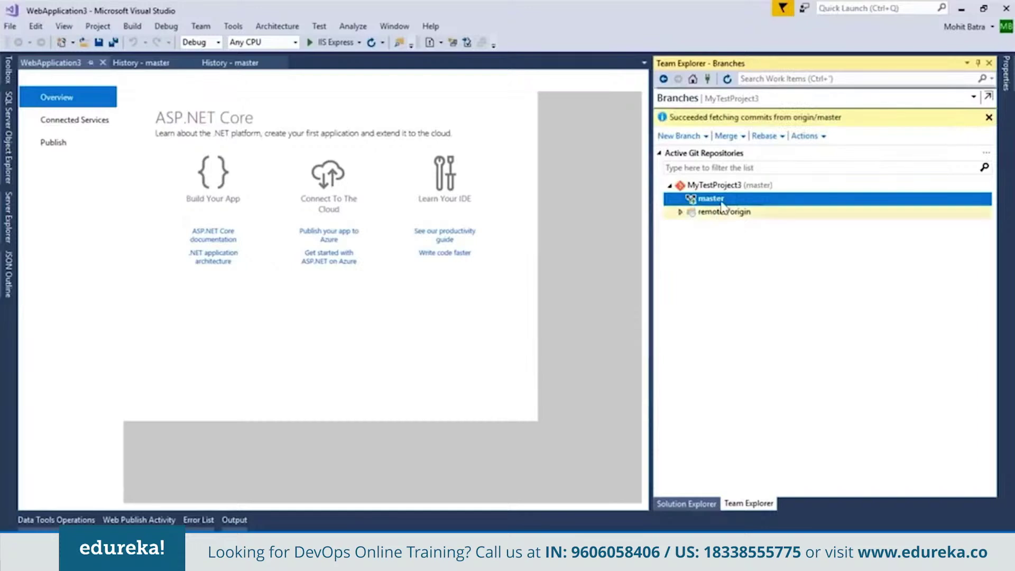
Return to master's synchronization view and try again to push the outgoing Checking in WebApp3 commit.
right_click(721, 200)
click(771, 380)
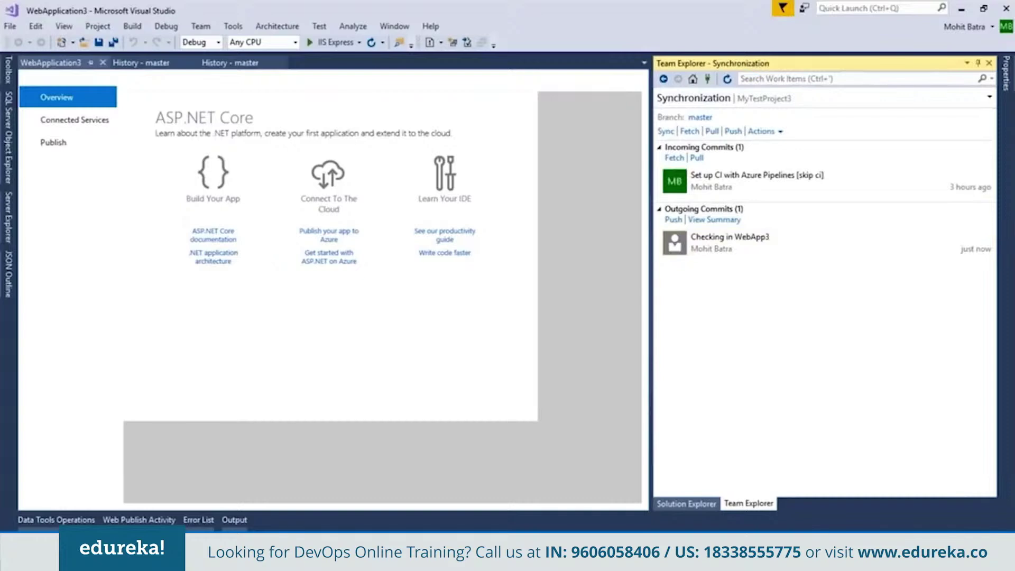
click(847, 534)
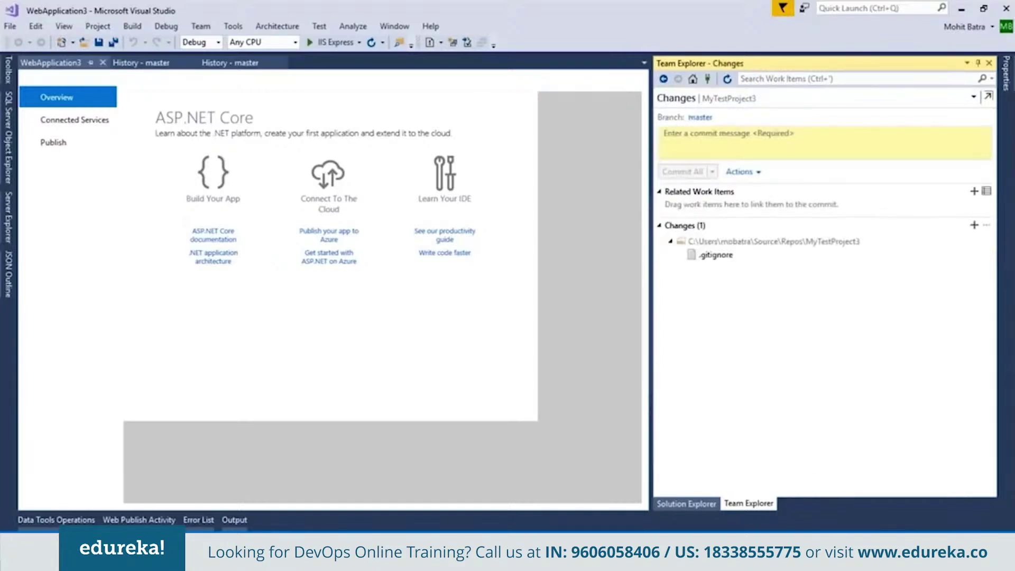
click(812, 525)
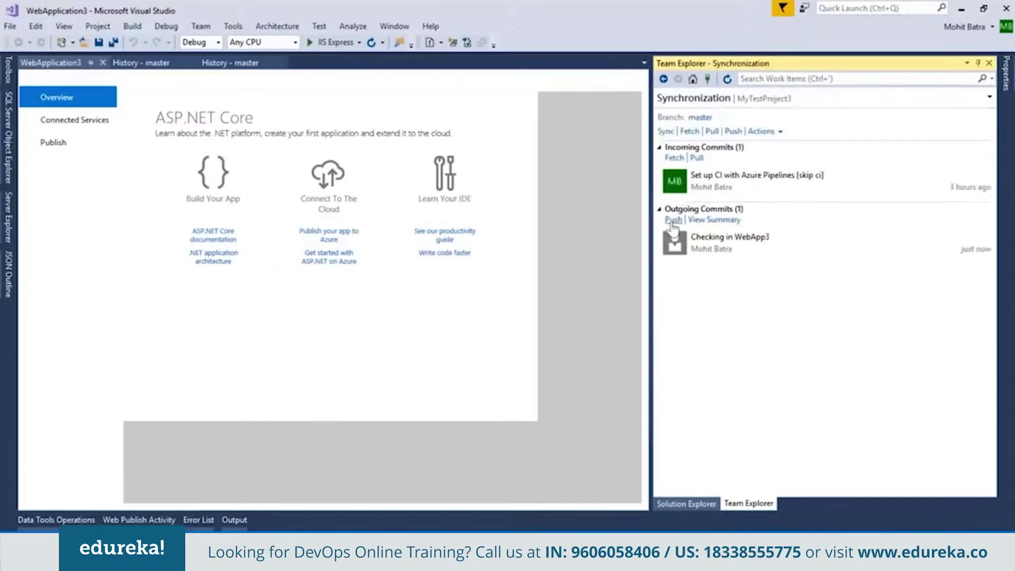
click(673, 220)
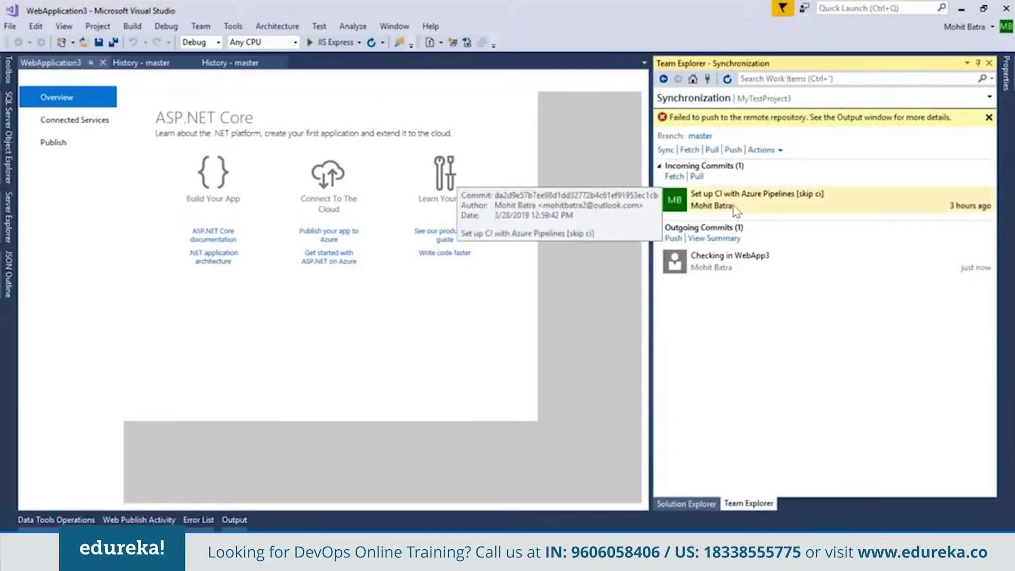
Pull the incoming Azure Pipelines commit into master and push the outgoing commits to the remote repository.
click(697, 176)
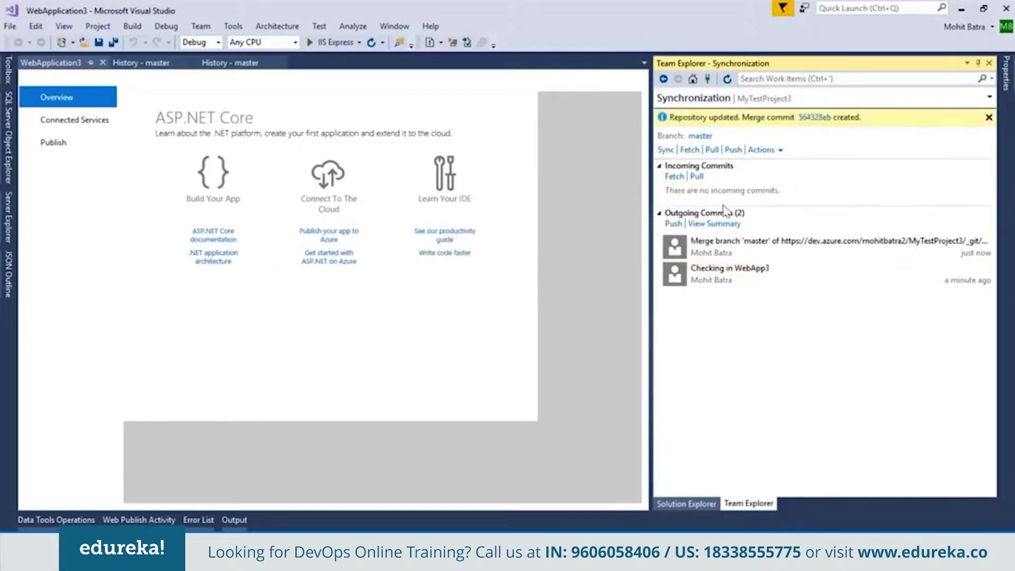
click(673, 223)
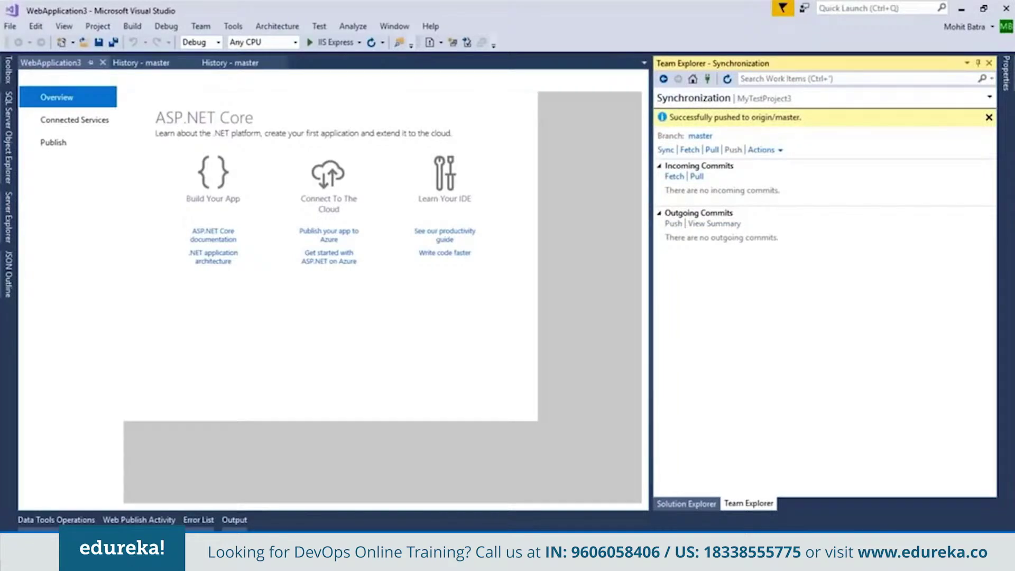
In Azure DevOps, reopen the Create WebApp3 task, examine its history for the linked commit, and close it.
key(alt+Tab)
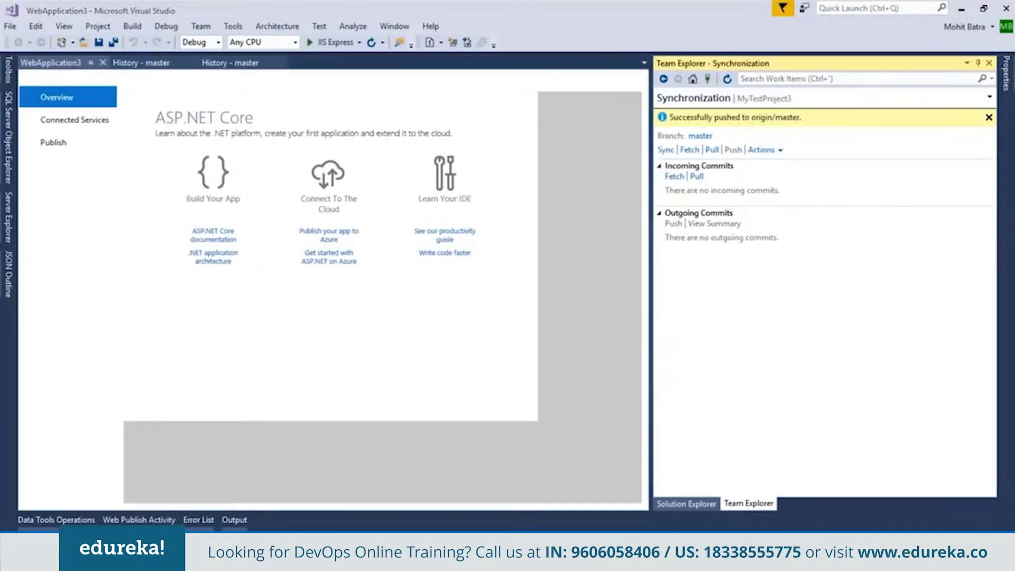
key(Escape)
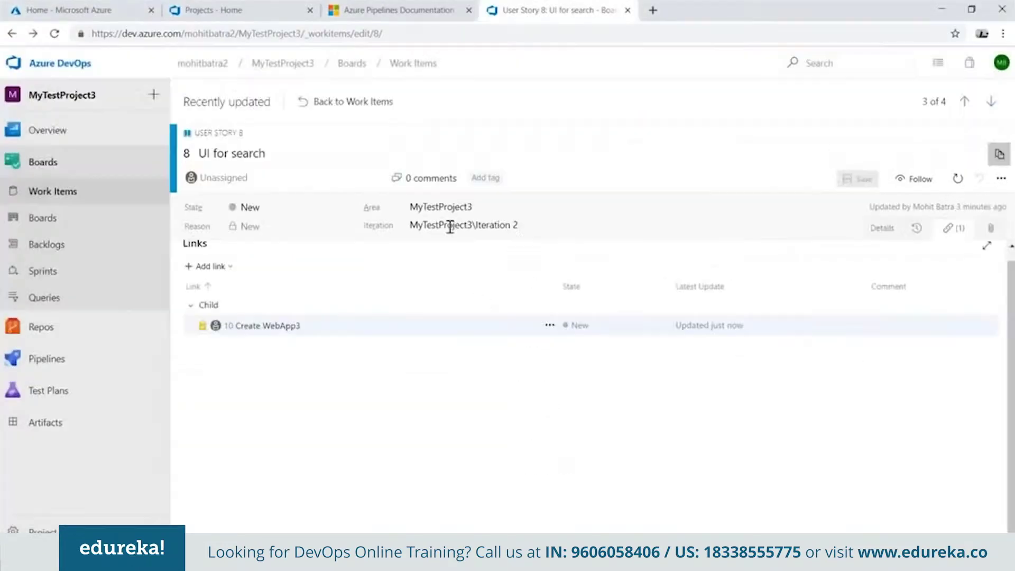
click(277, 326)
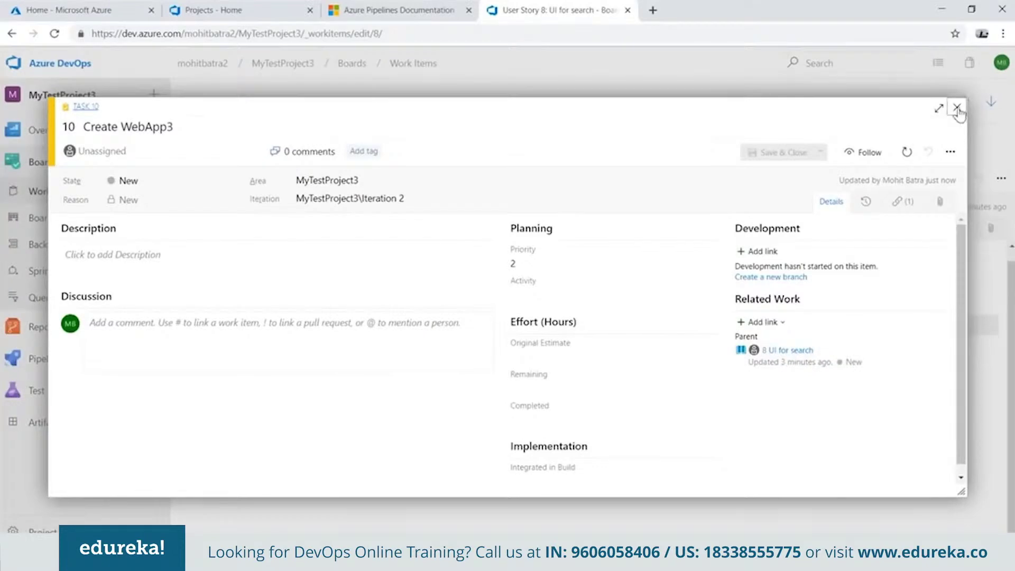
key(Escape)
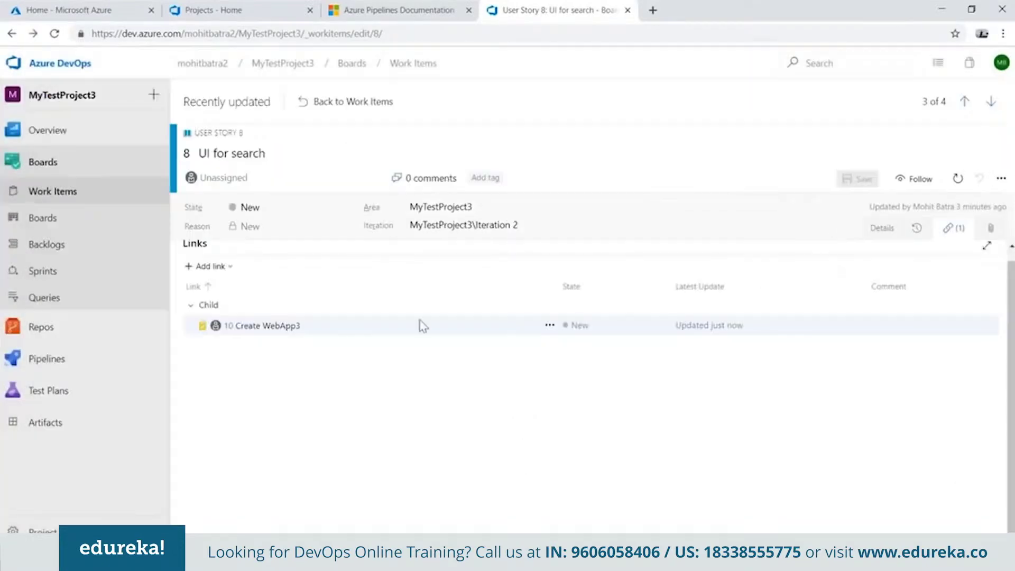
click(267, 325)
click(865, 201)
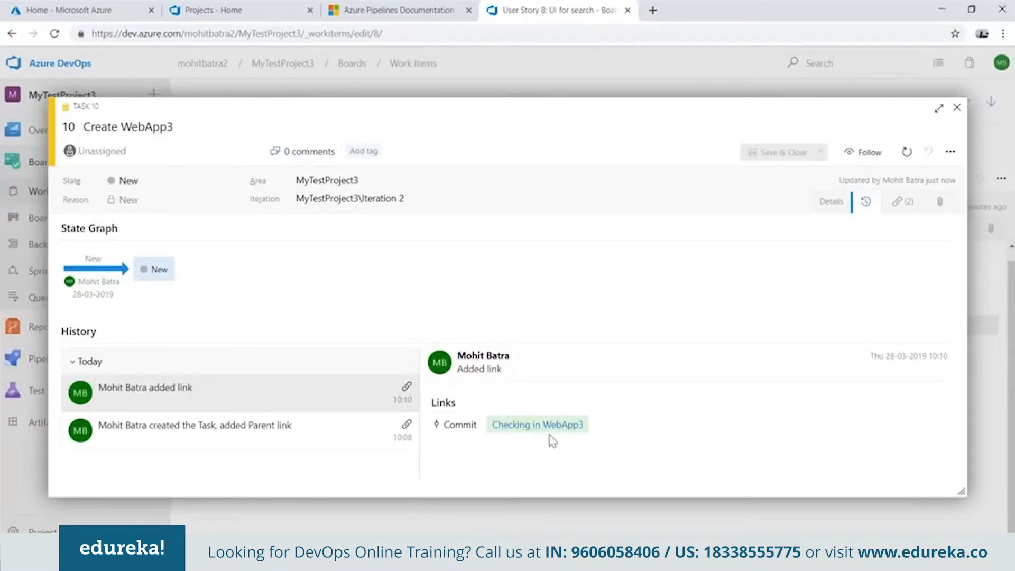
click(957, 107)
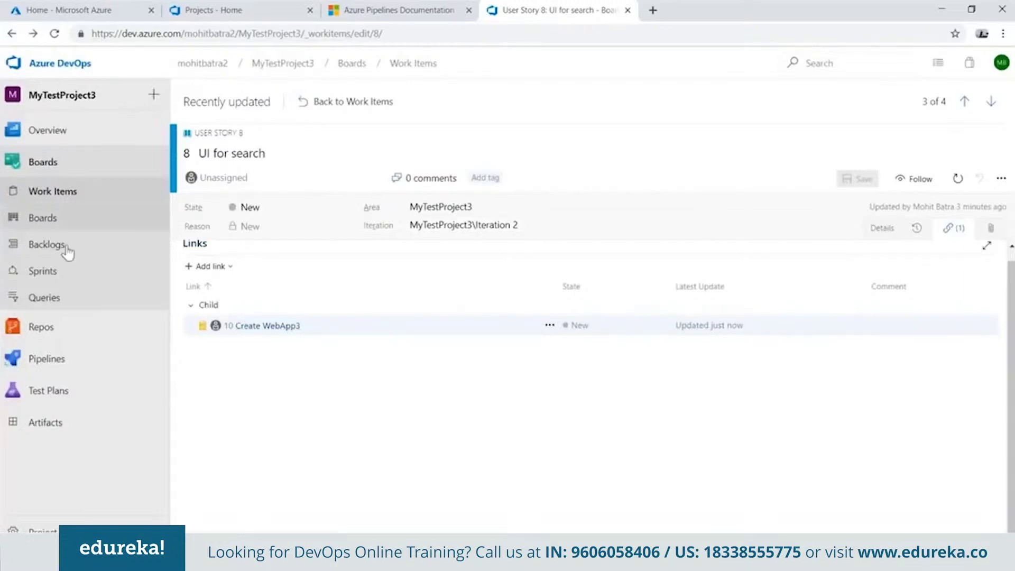
Open the commit history of the MyTestProject3 repository and review the Checking in WebApp3 commit.
mouse_move(57, 331)
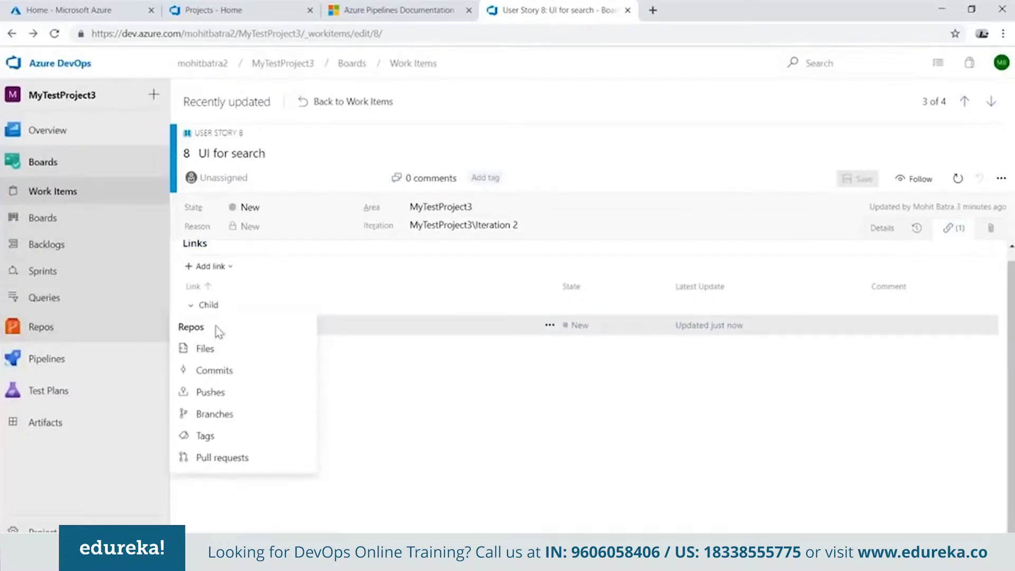
click(222, 373)
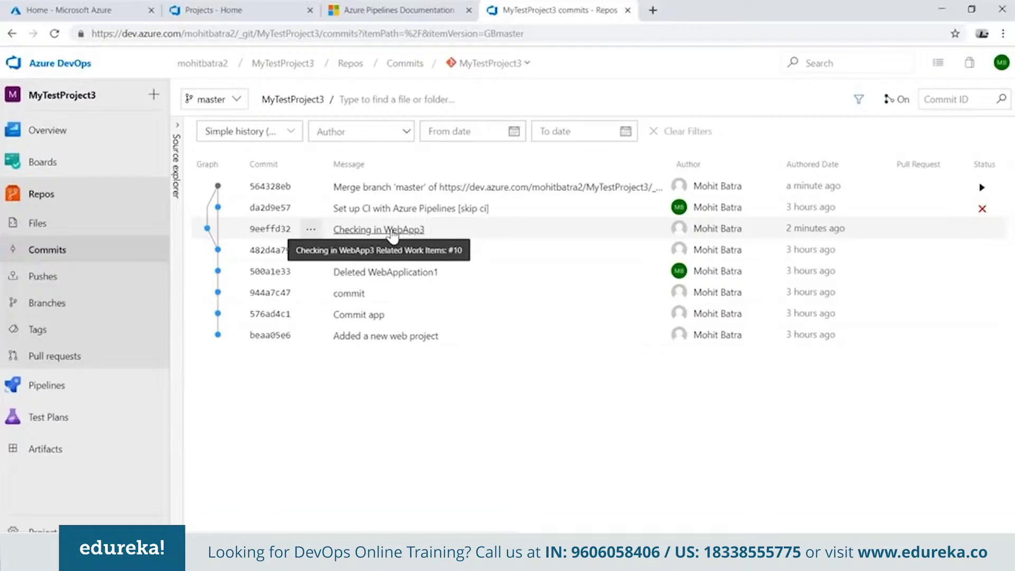
Open the project's builds and start a new build pipeline with Other Git as the code location.
mouse_move(126, 390)
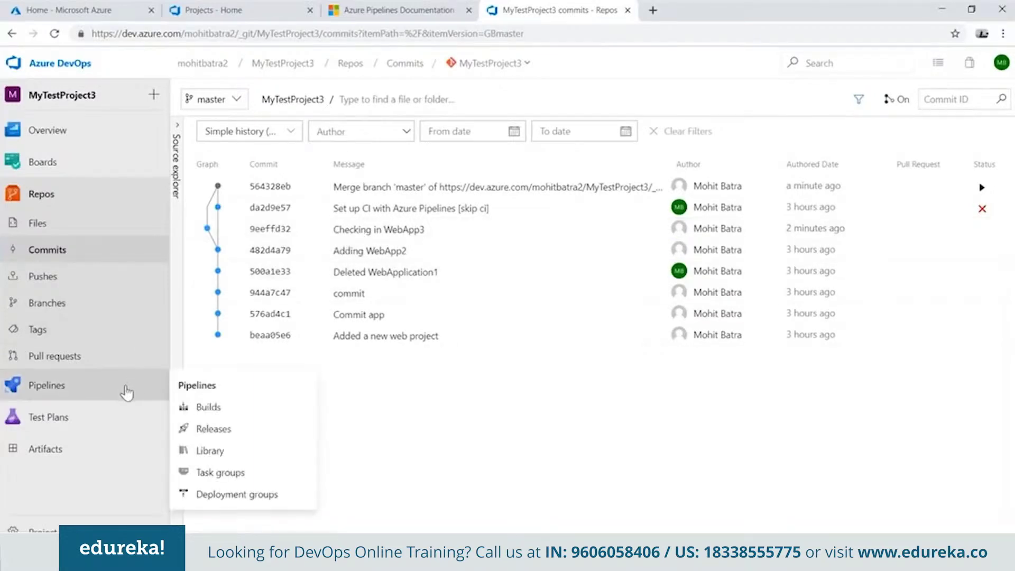
click(234, 415)
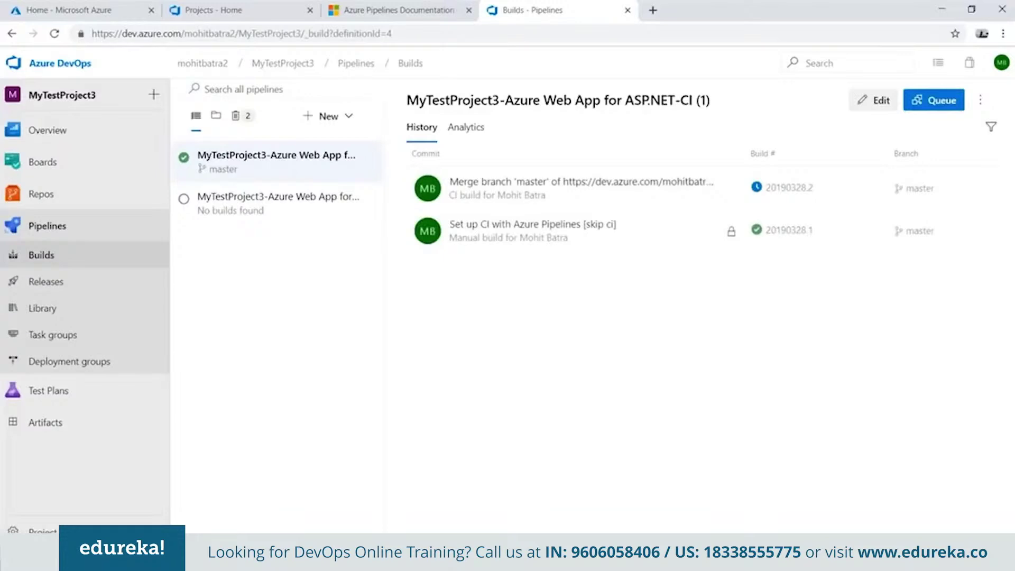
click(342, 121)
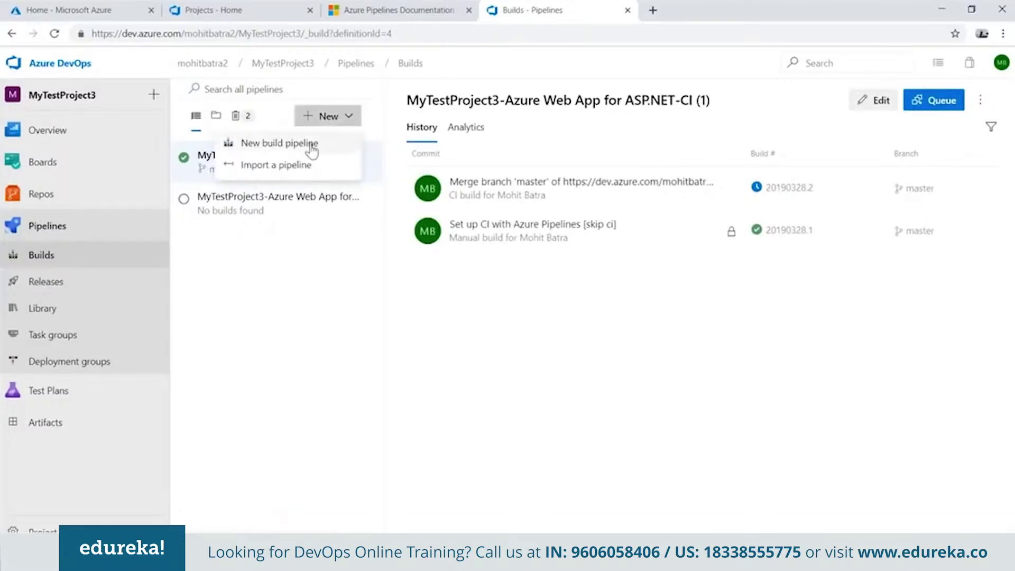
click(312, 147)
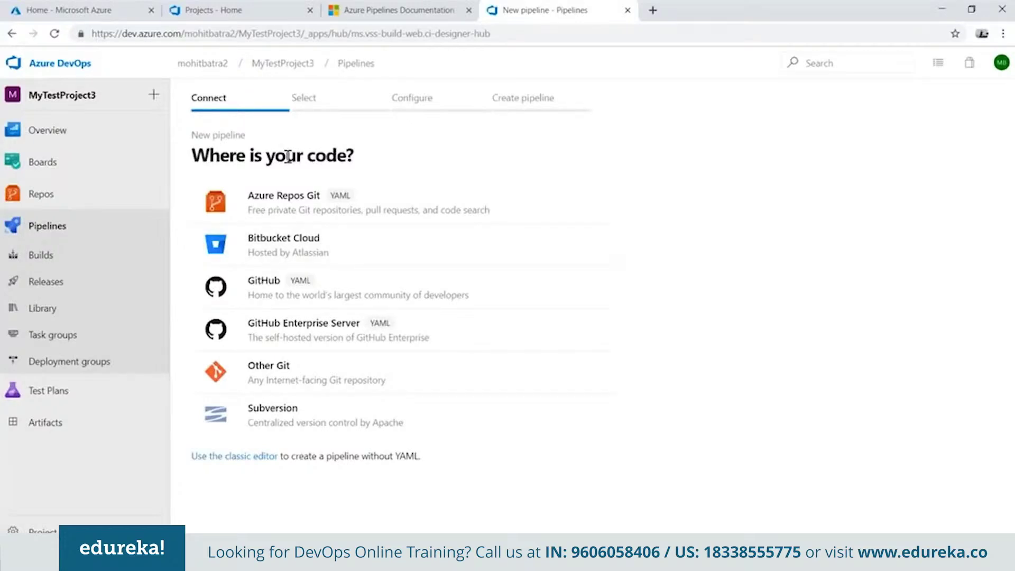
click(313, 380)
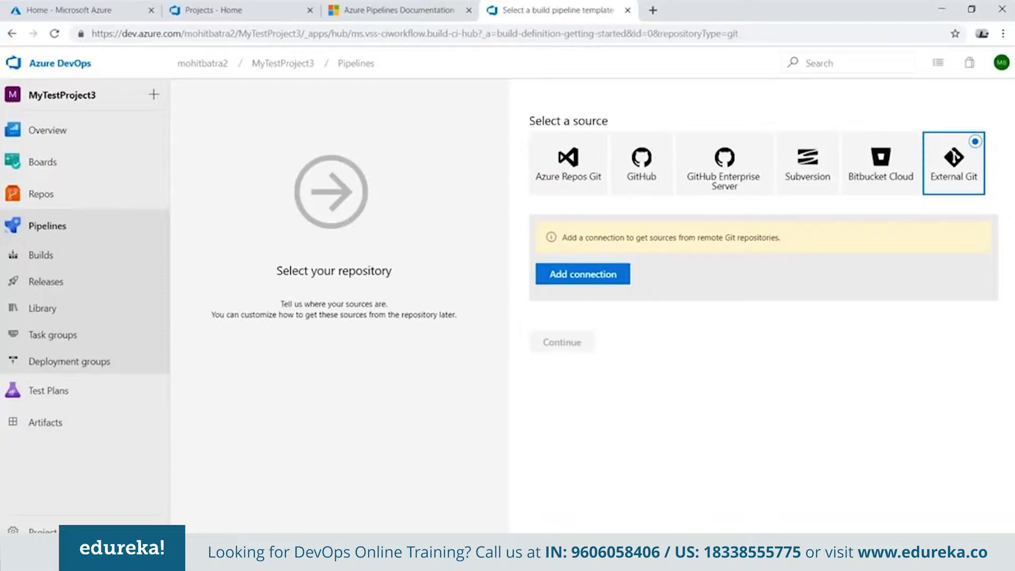
Switch the pipeline source to Azure Repos Git, keep the MyTestProject3 repository and master branch, and continue to the templates.
click(569, 181)
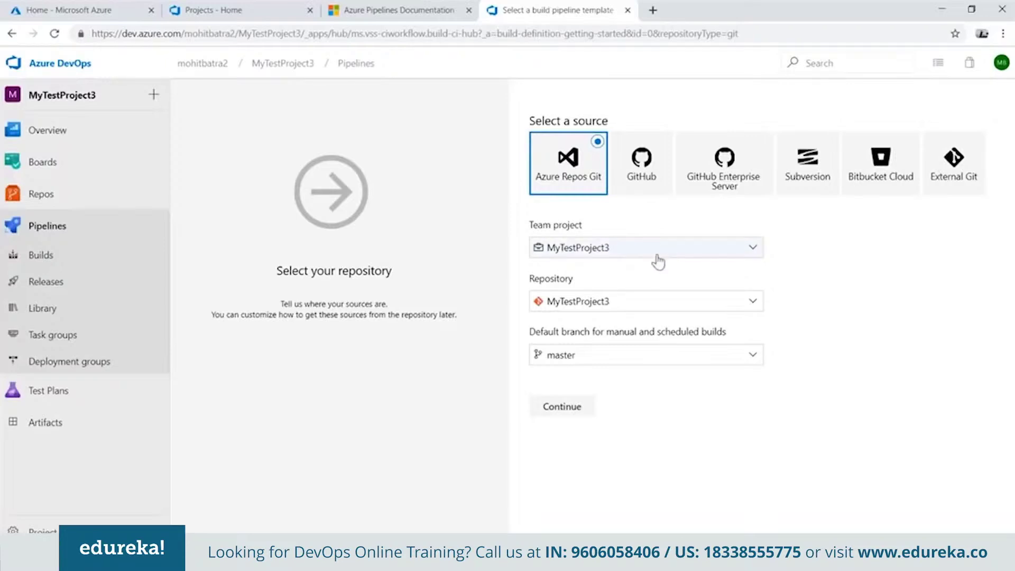
click(644, 305)
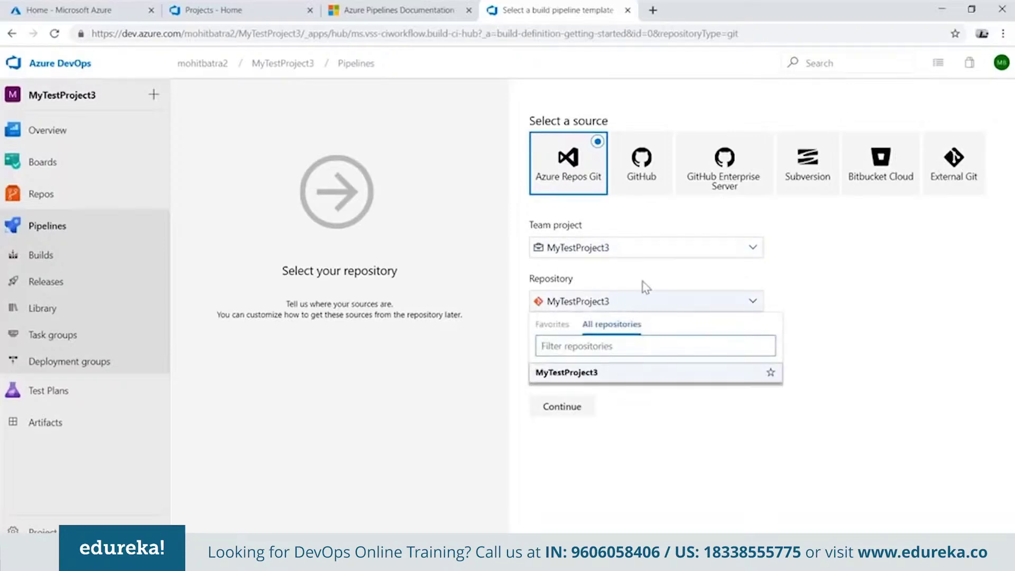
click(564, 303)
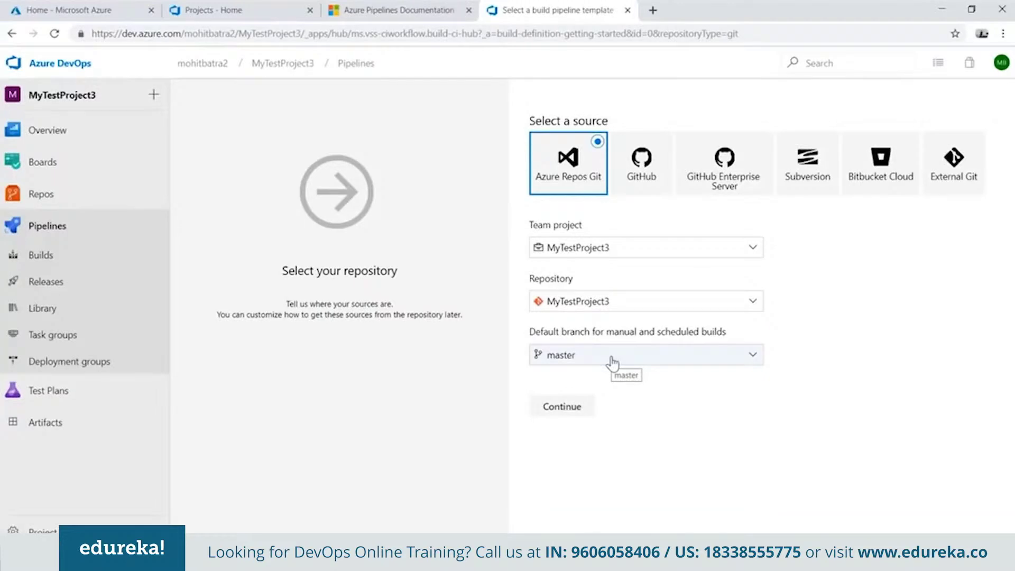
click(560, 412)
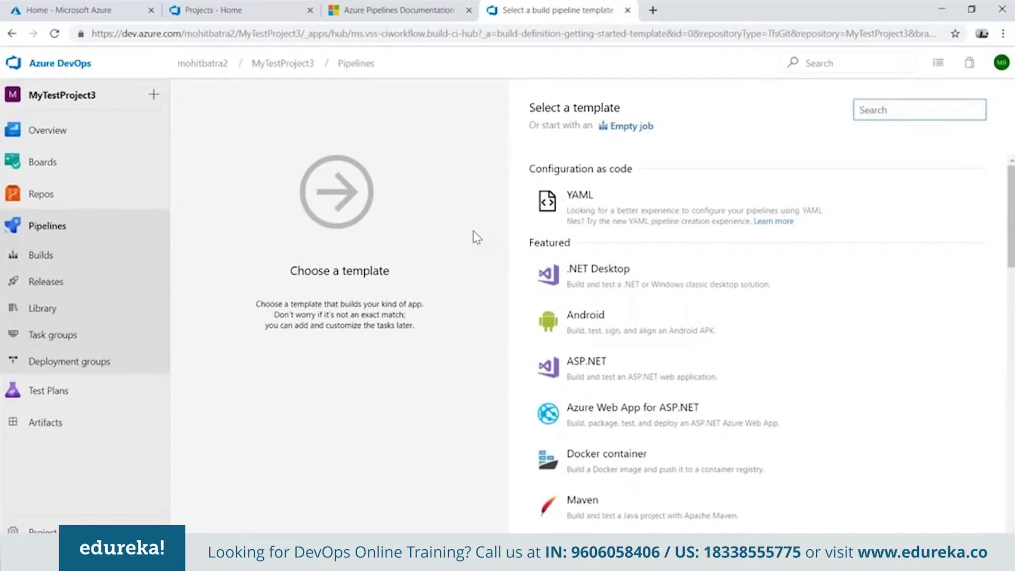
Browse the featured and other build pipeline templates, including ASP.NET, Android, Maven, Python package and Azure Kubernetes Service.
mouse_move(632, 426)
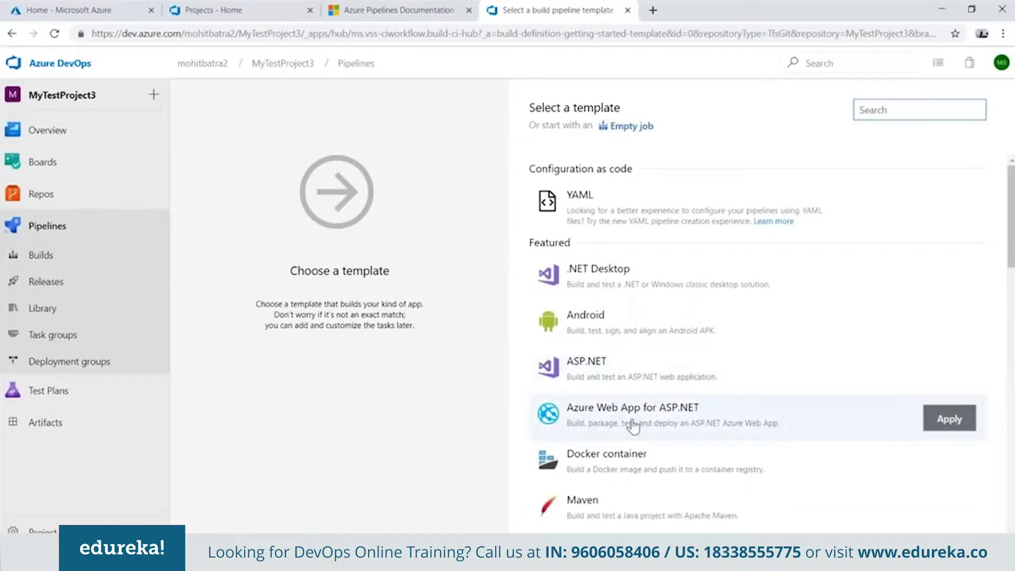
mouse_move(682, 378)
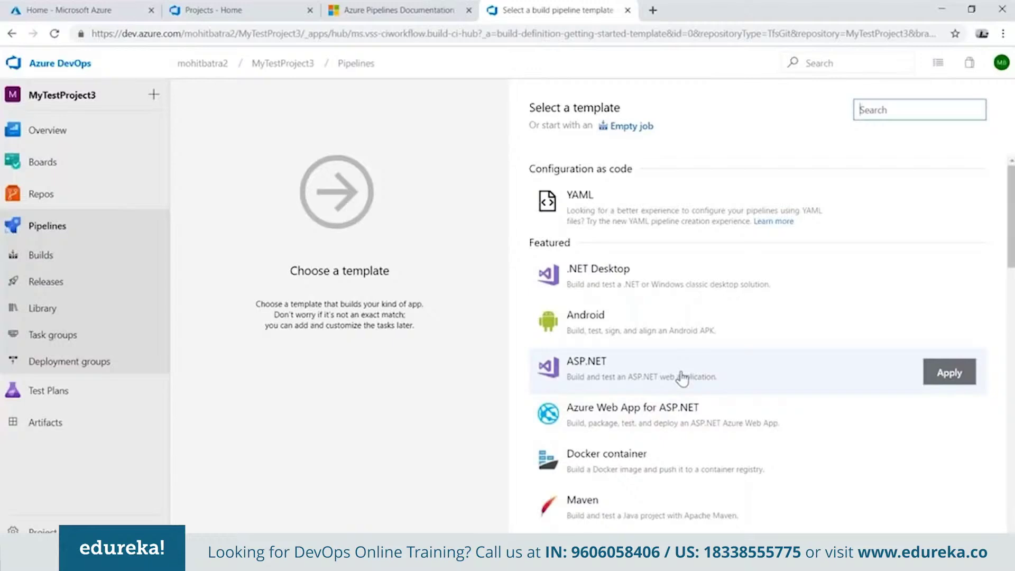
mouse_move(775, 420)
click(727, 423)
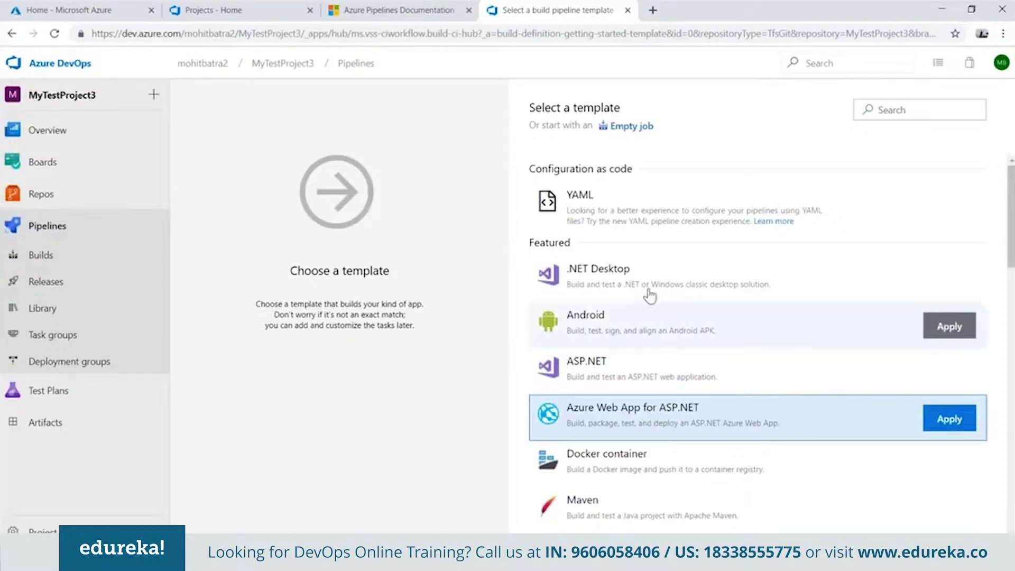
click(659, 376)
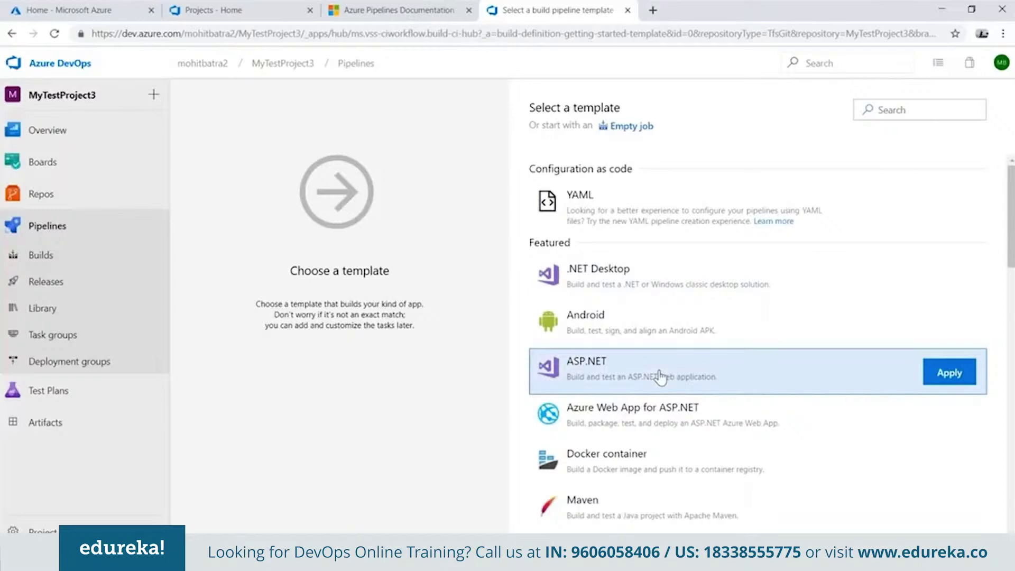
scroll(669, 365, down, 1)
click(676, 267)
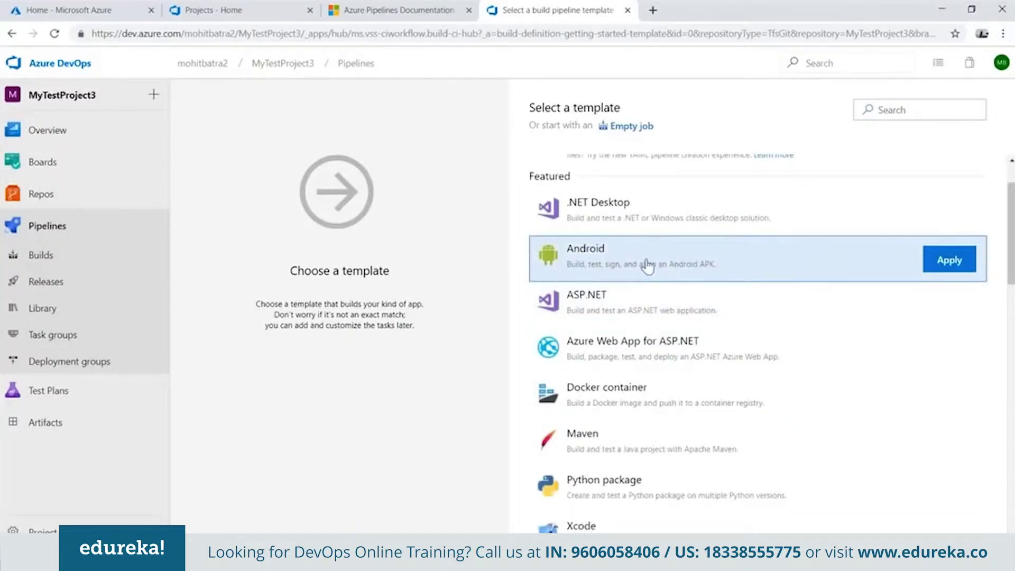
scroll(645, 265, down, 1)
click(649, 388)
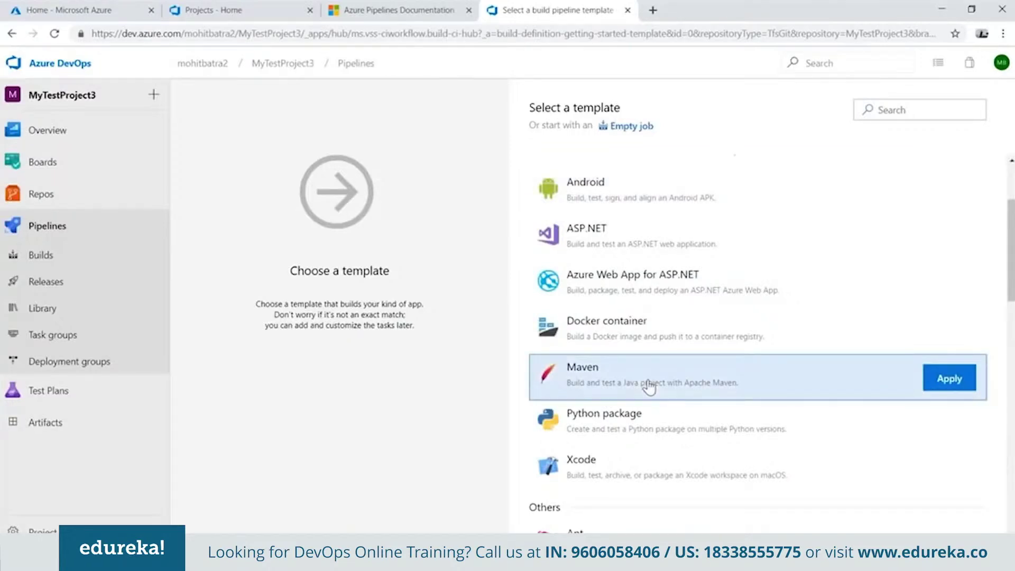
scroll(649, 387, down, 2)
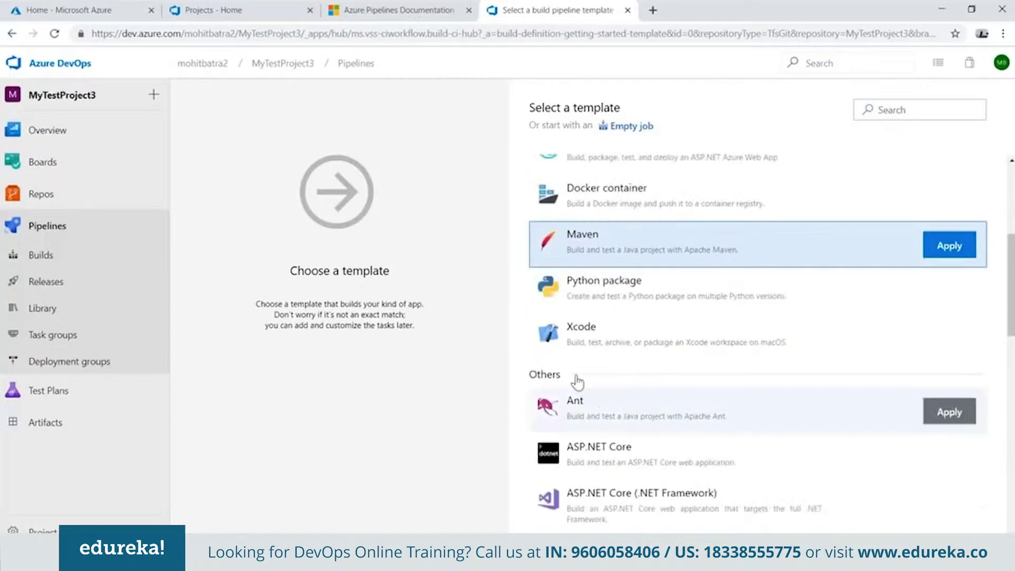
click(660, 299)
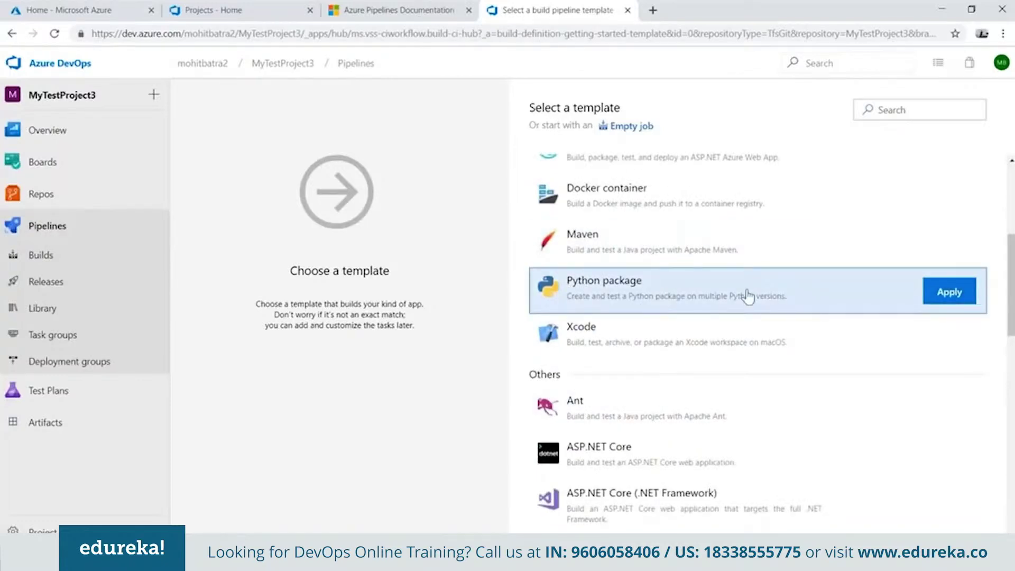
scroll(748, 295, down, 2)
click(682, 321)
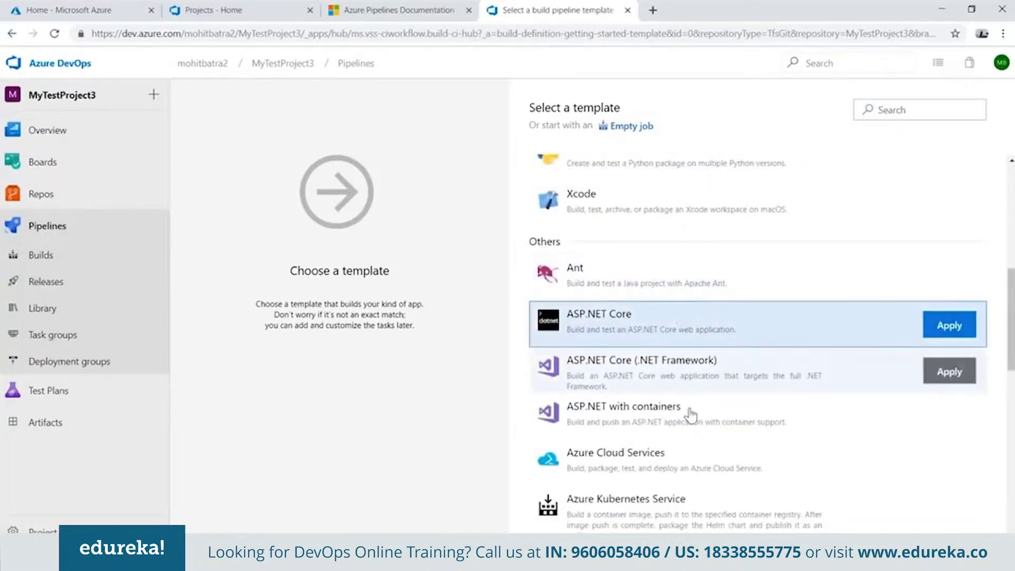
scroll(691, 415, down, 1)
click(695, 349)
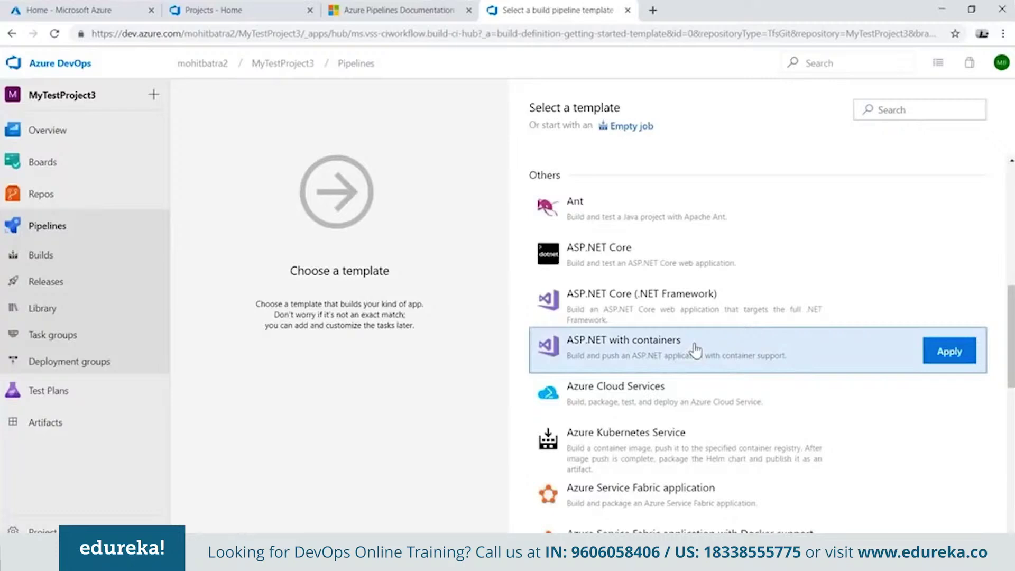
scroll(695, 349, down, 2)
click(687, 326)
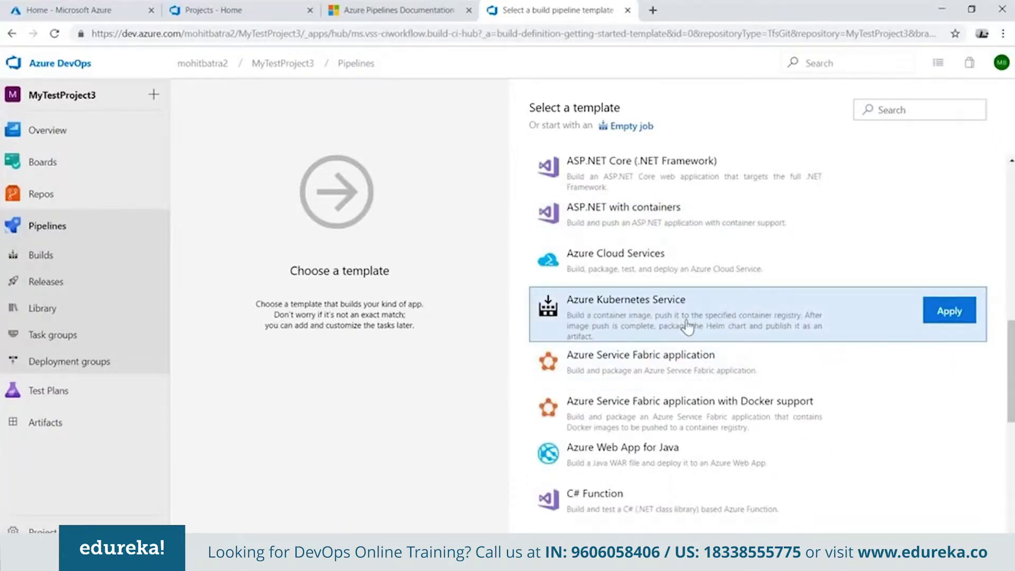
scroll(687, 326, down, 3)
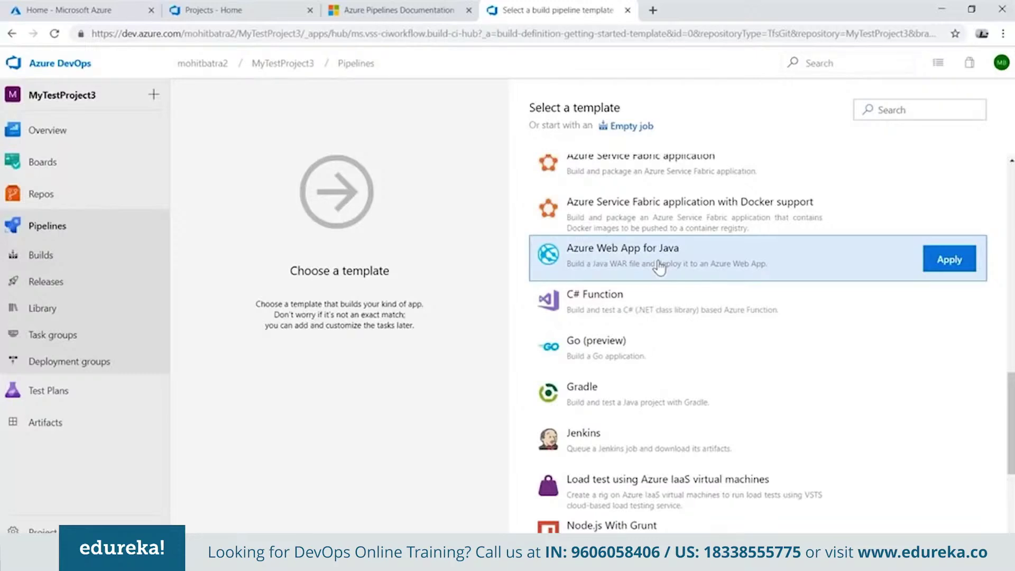
scroll(747, 204, up, 10)
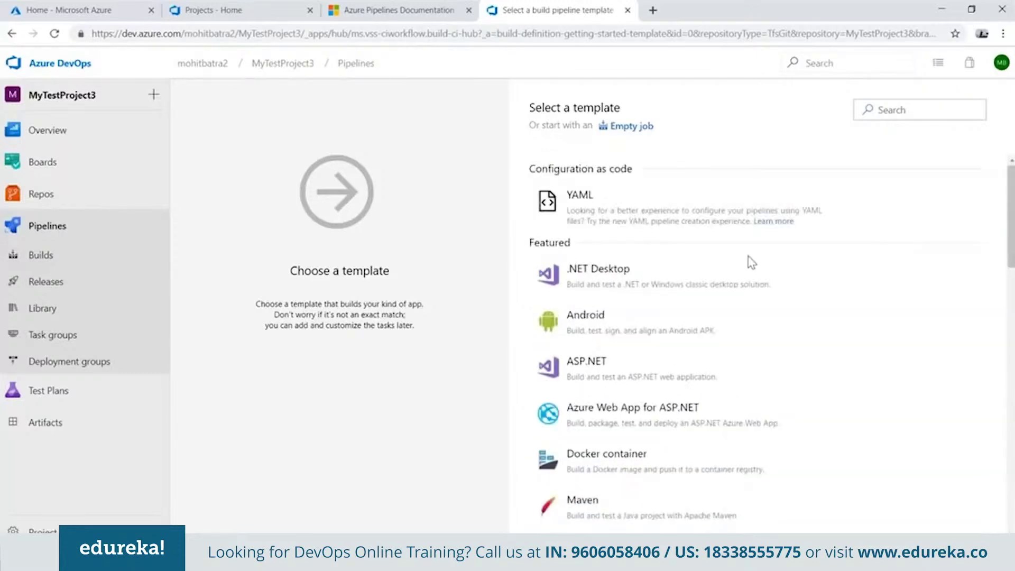
Apply the Azure Web App for ASP.NET template to the new build pipeline.
scroll(675, 353, down, 1)
click(680, 354)
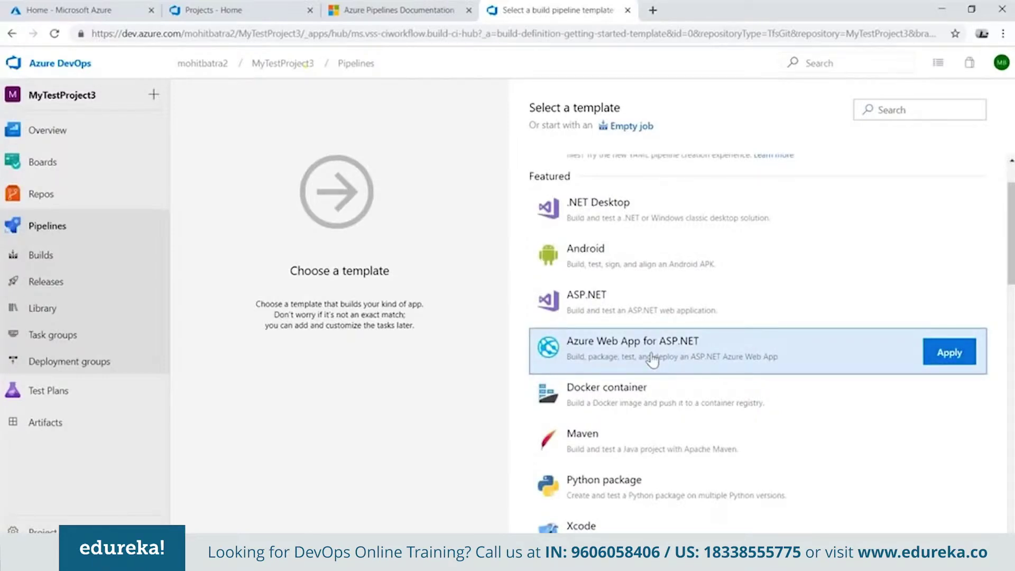
click(952, 355)
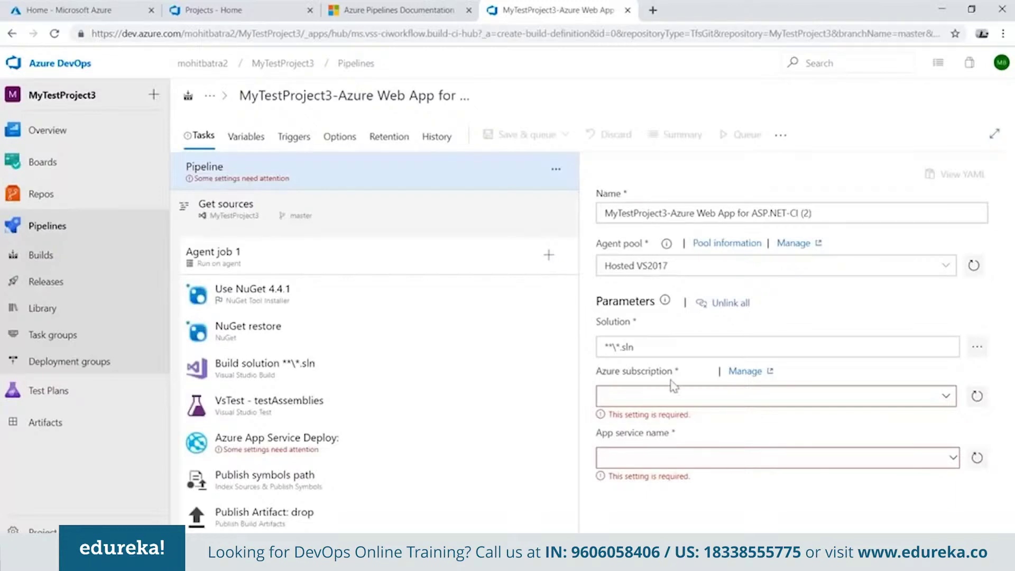
Set the pipeline's solution to WebApplication3.sln from the repository's WebApplication3 folder.
click(652, 344)
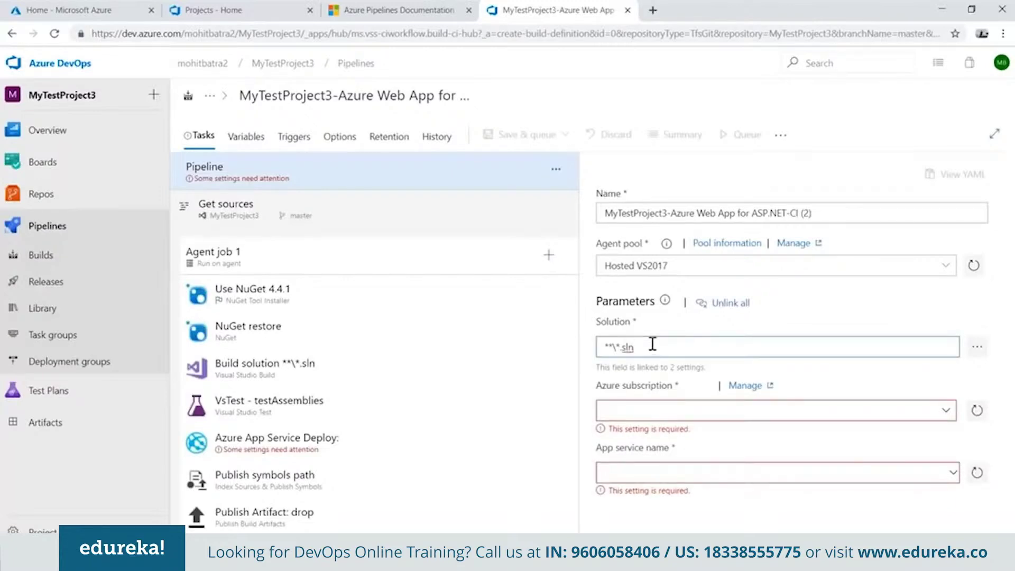
click(976, 347)
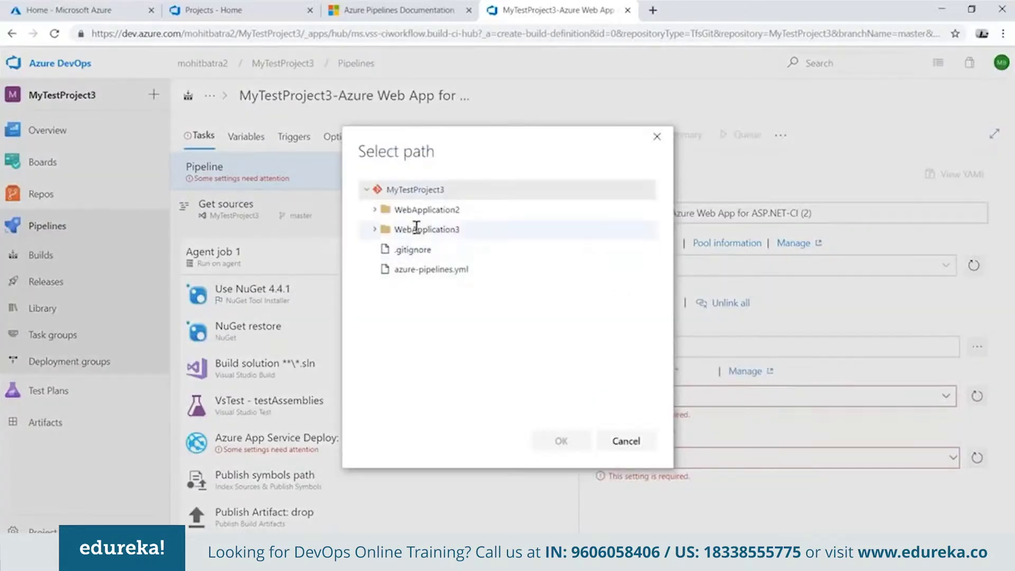
click(417, 229)
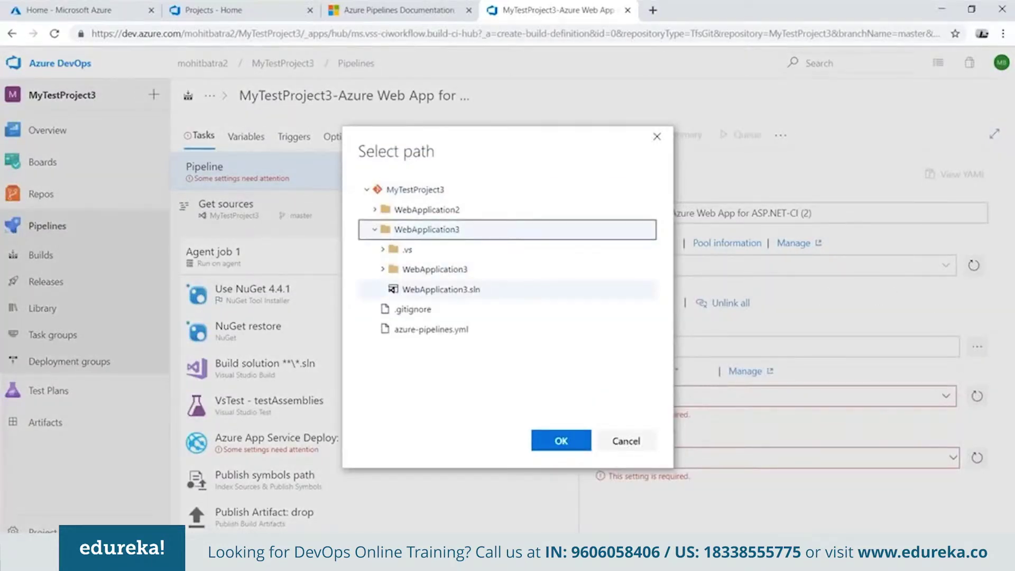
click(448, 292)
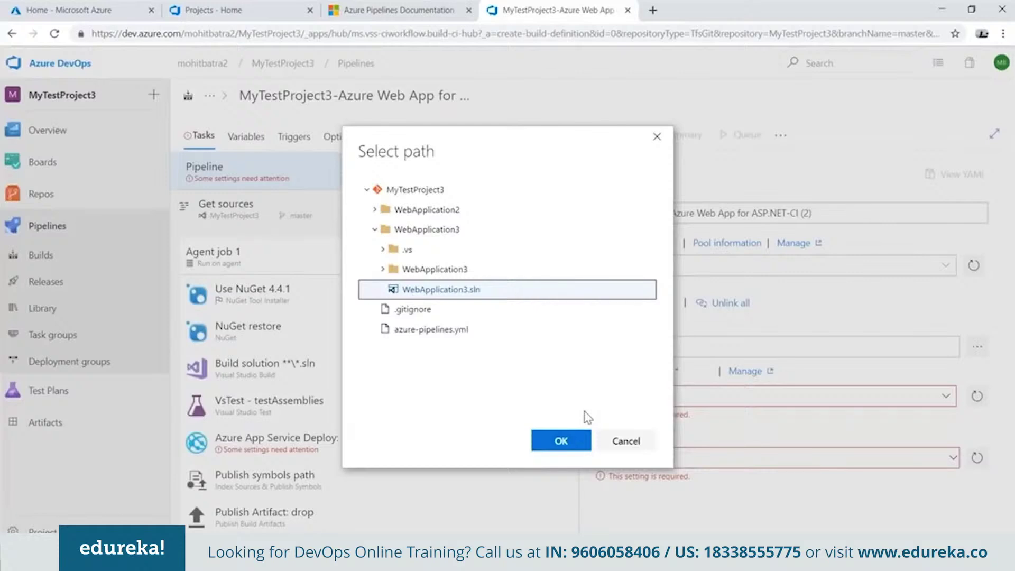
click(550, 443)
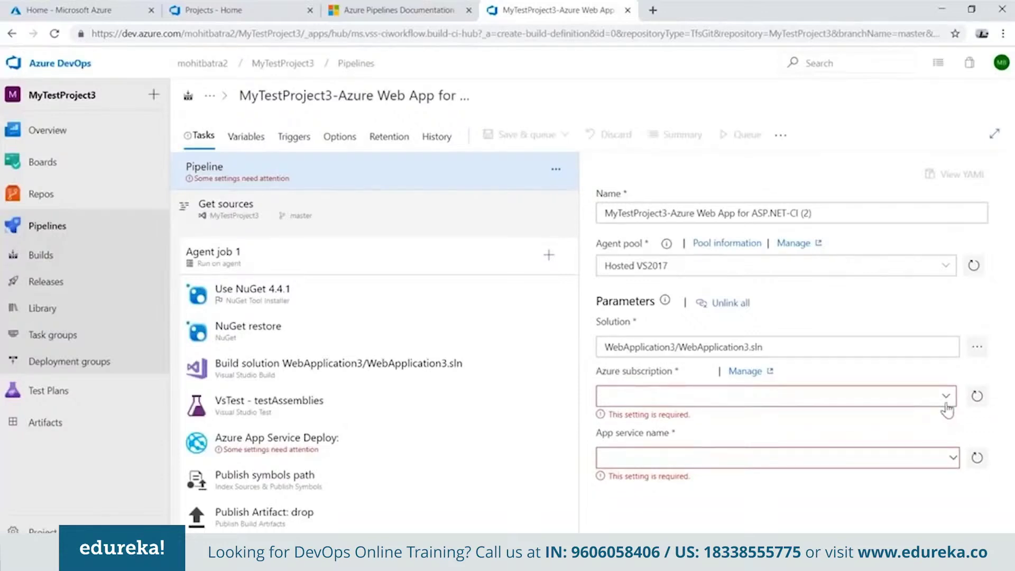
Select the paid subscription's available service connection as the Azure subscription and choose MyTestAppService as the app service.
click(947, 400)
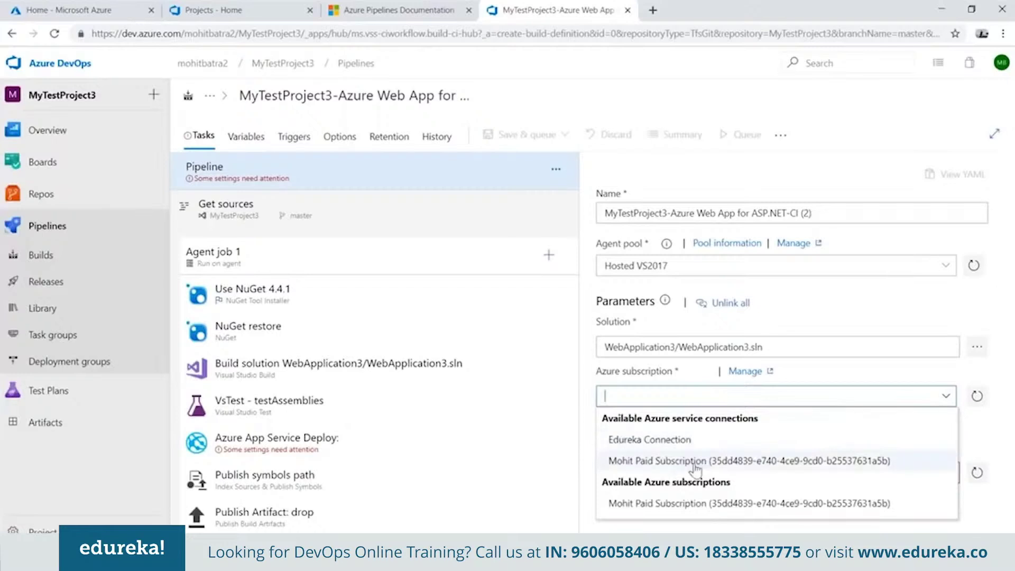
click(693, 463)
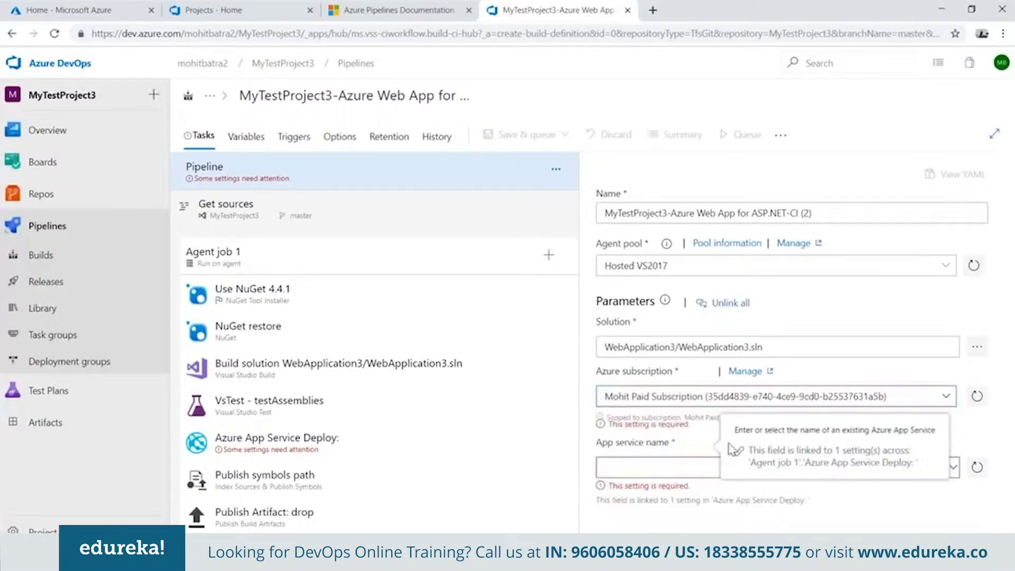
click(686, 459)
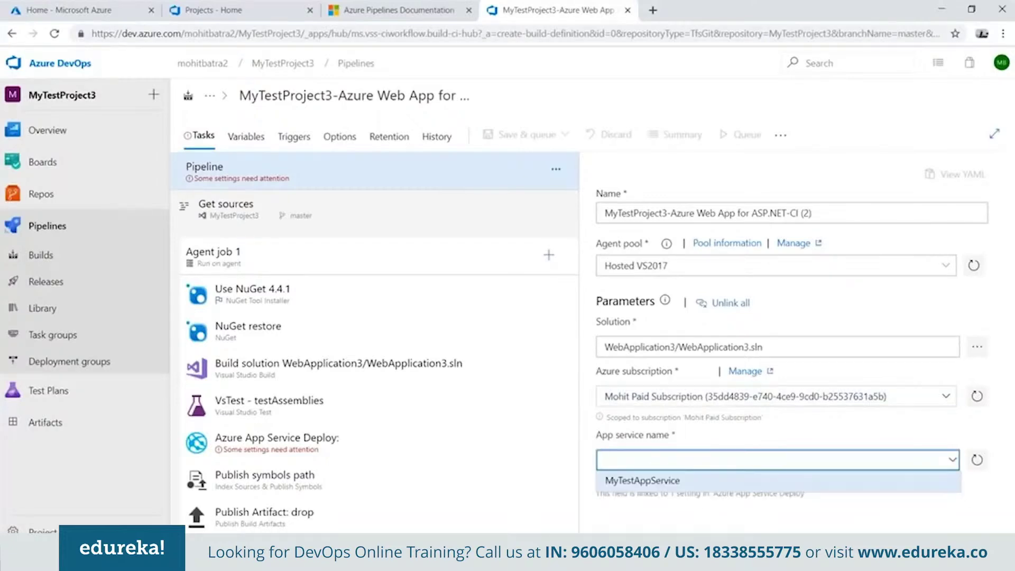
click(662, 481)
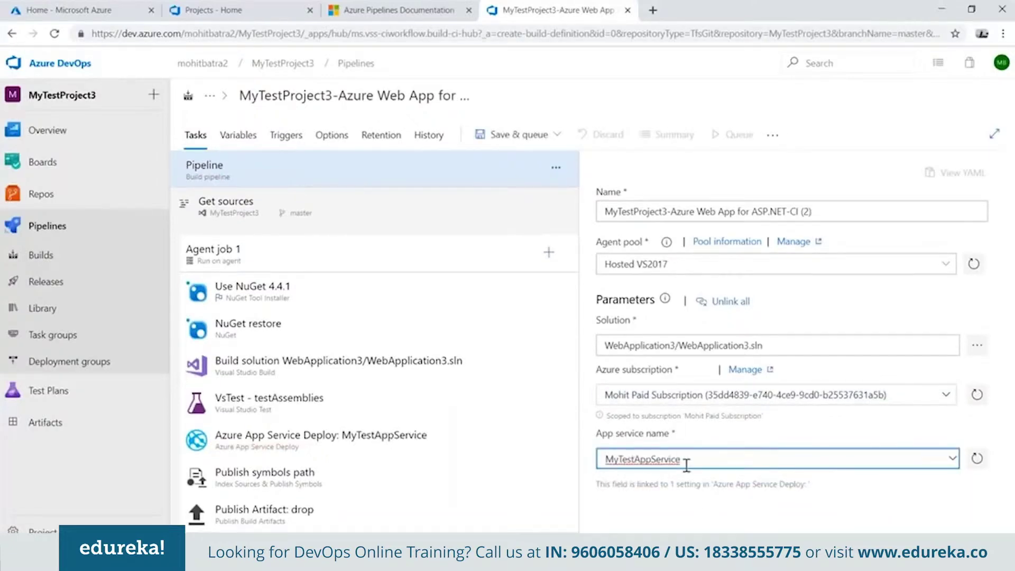
Review the settings of the Azure App Service Deploy task in the build pipeline.
click(290, 452)
scroll(729, 442, down, 3)
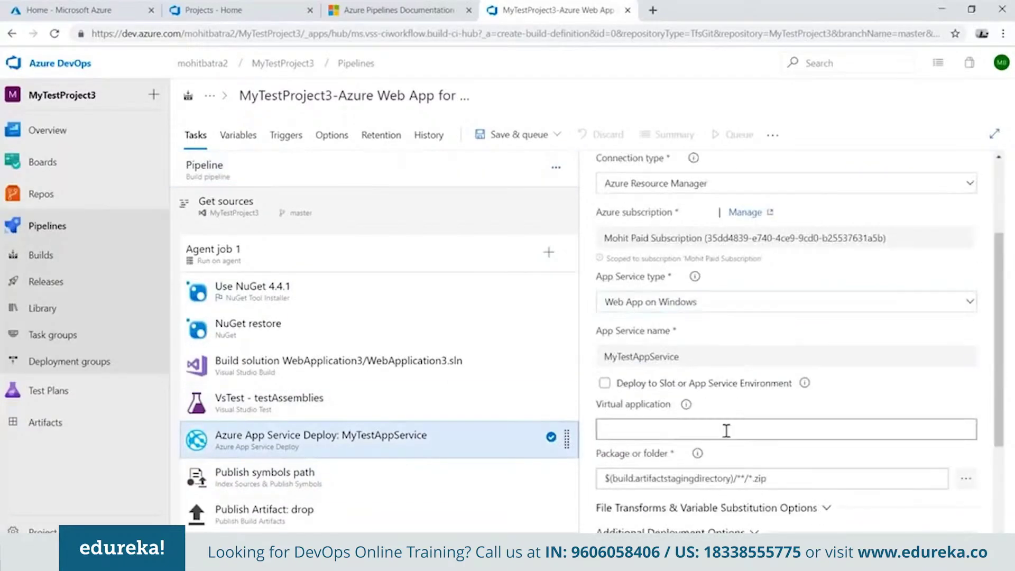
scroll(703, 370, up, 3)
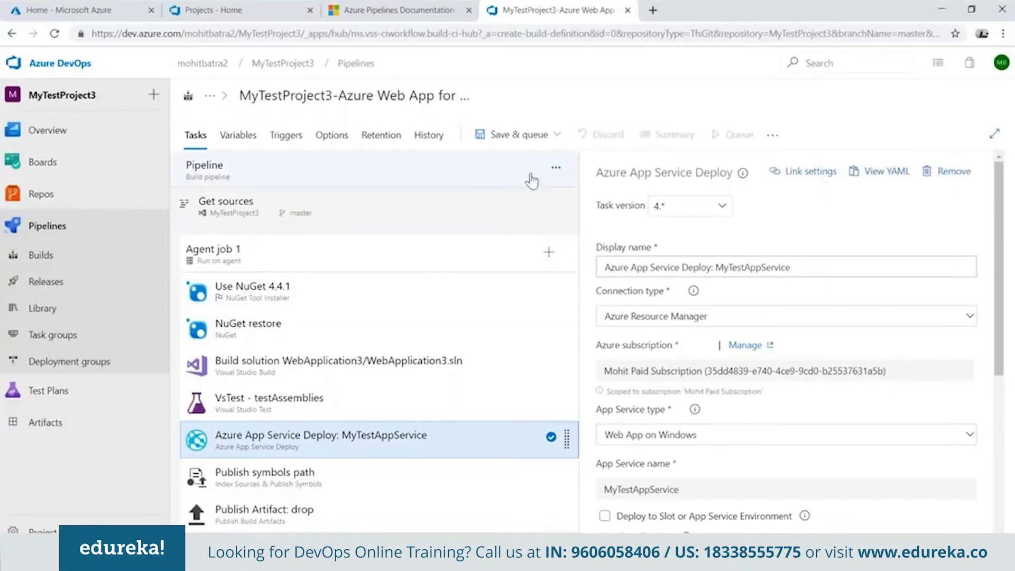
Save and queue the build pipeline with the Hosted VS2017 agent pool on the master branch, and open the queued build.
click(534, 137)
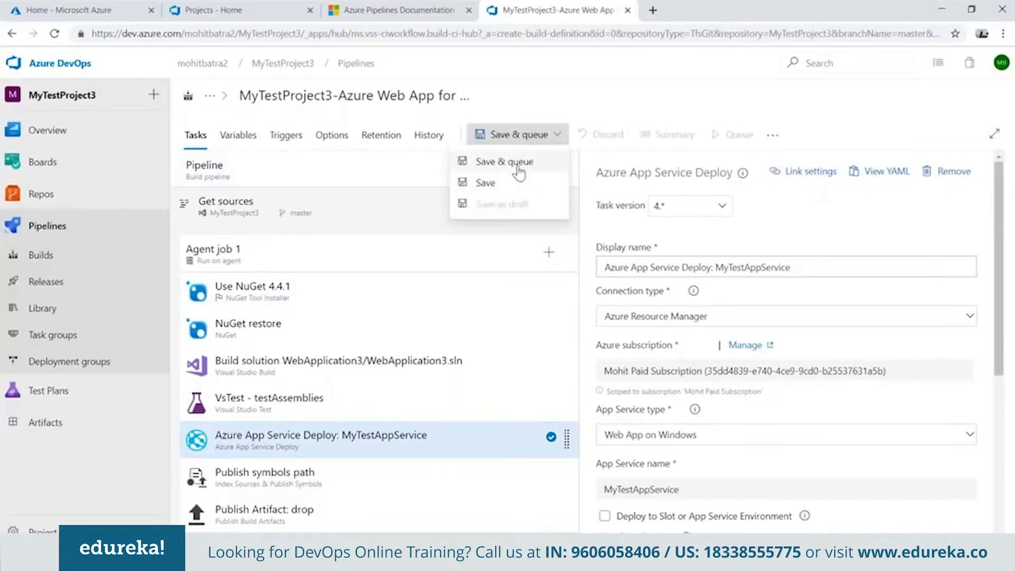
click(518, 168)
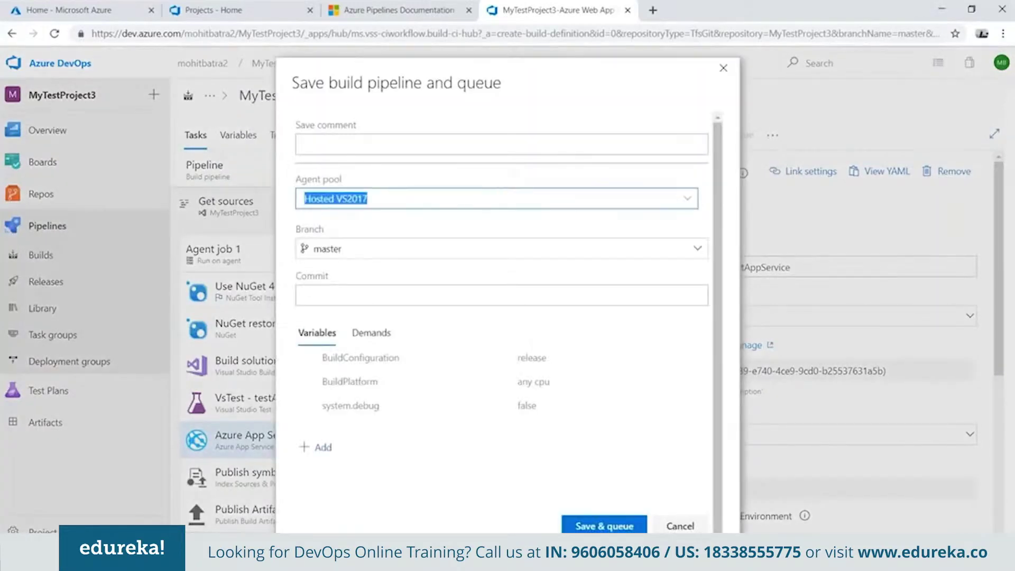
click(606, 528)
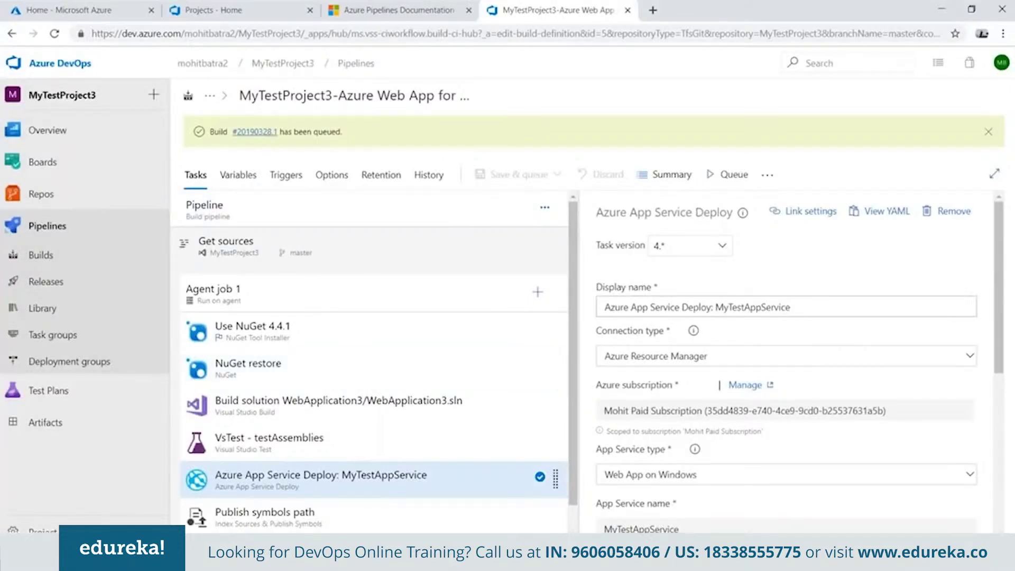
click(254, 131)
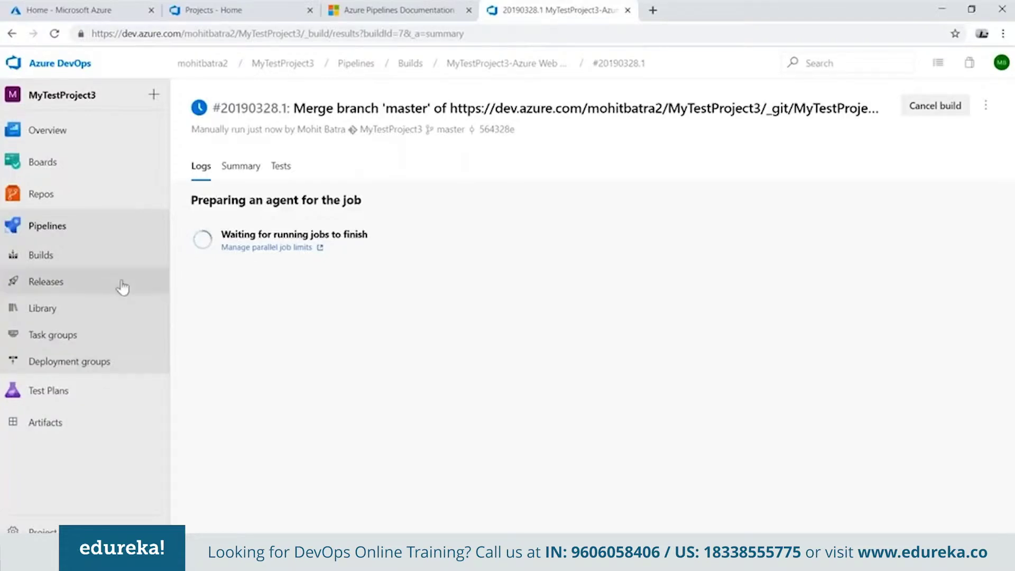
Open the completed "Set up CI with Azure Pipelines" build of the ASP.NET-CI (1) pipeline and examine its job steps and Initialize job log.
click(76, 259)
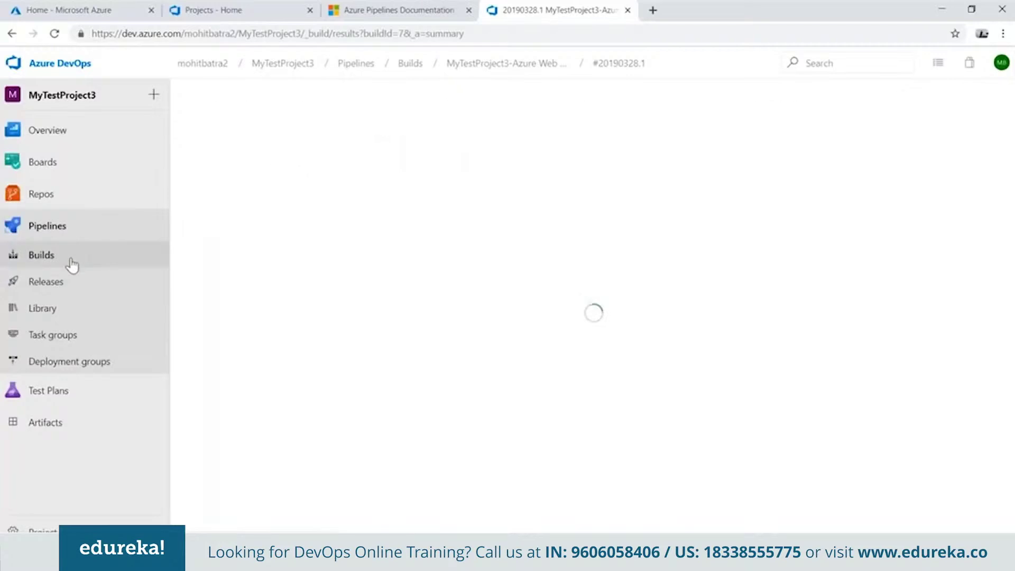
click(277, 212)
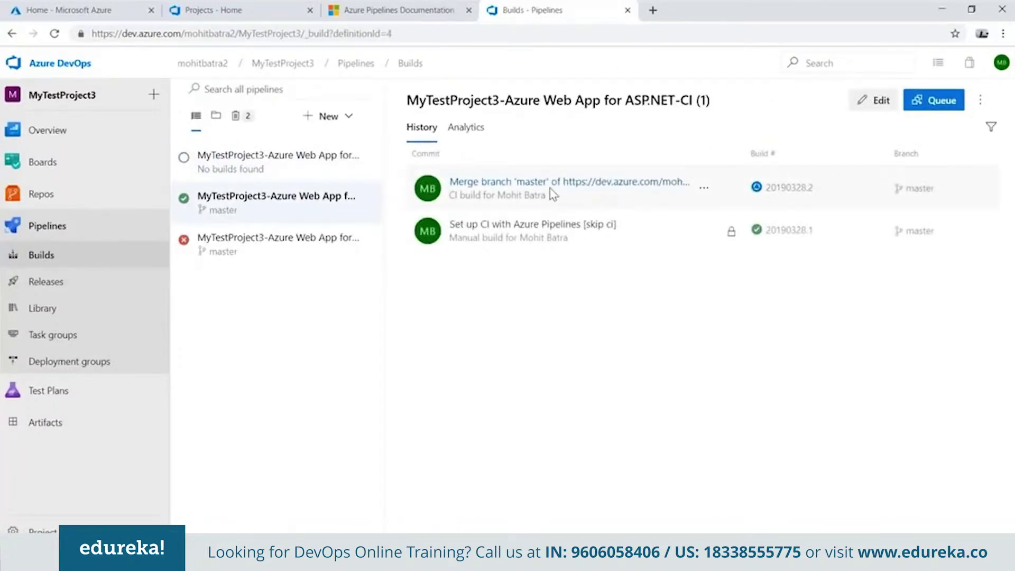
click(553, 228)
scroll(410, 291, down, 1)
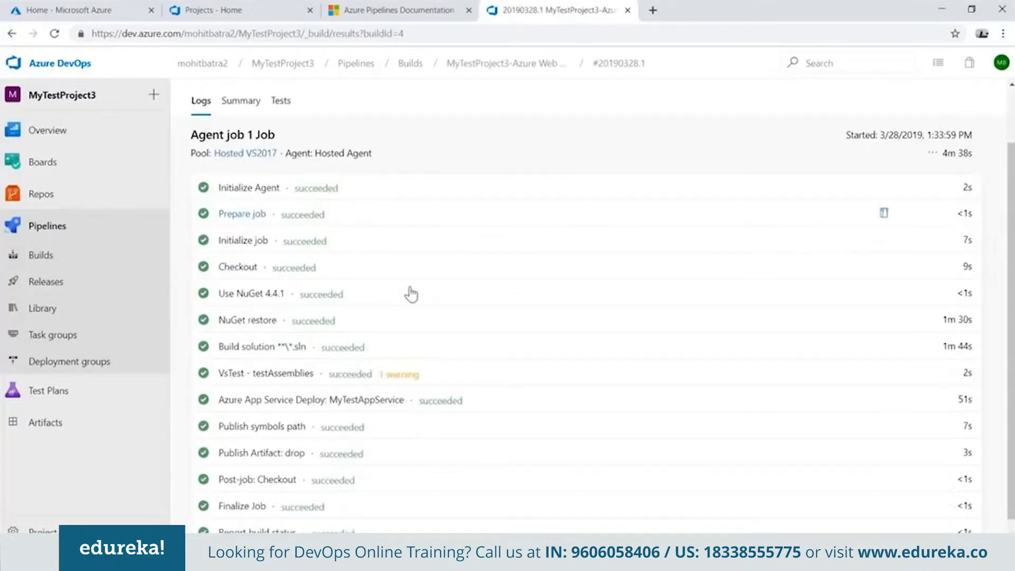
scroll(411, 294, down, 1)
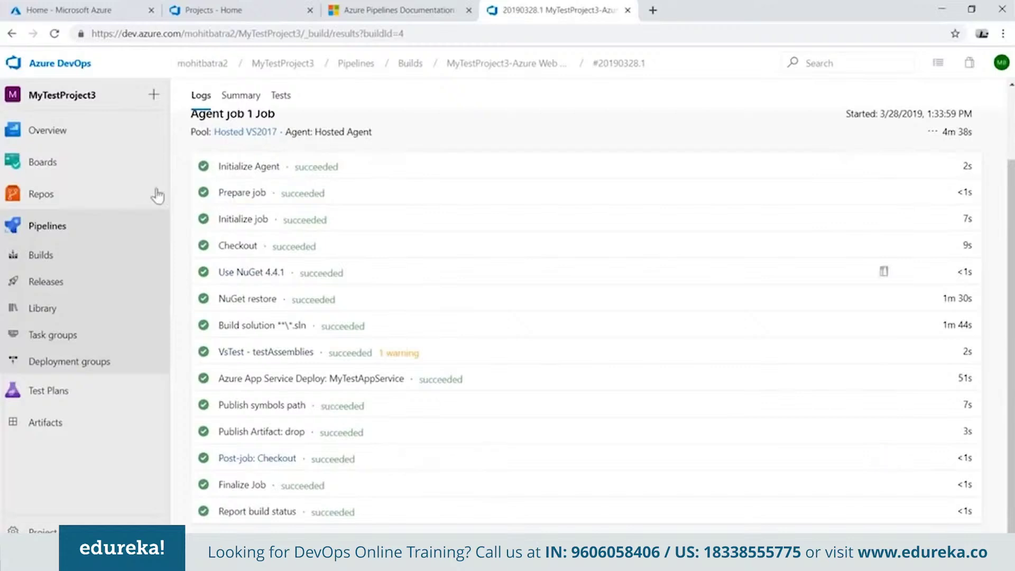
click(245, 221)
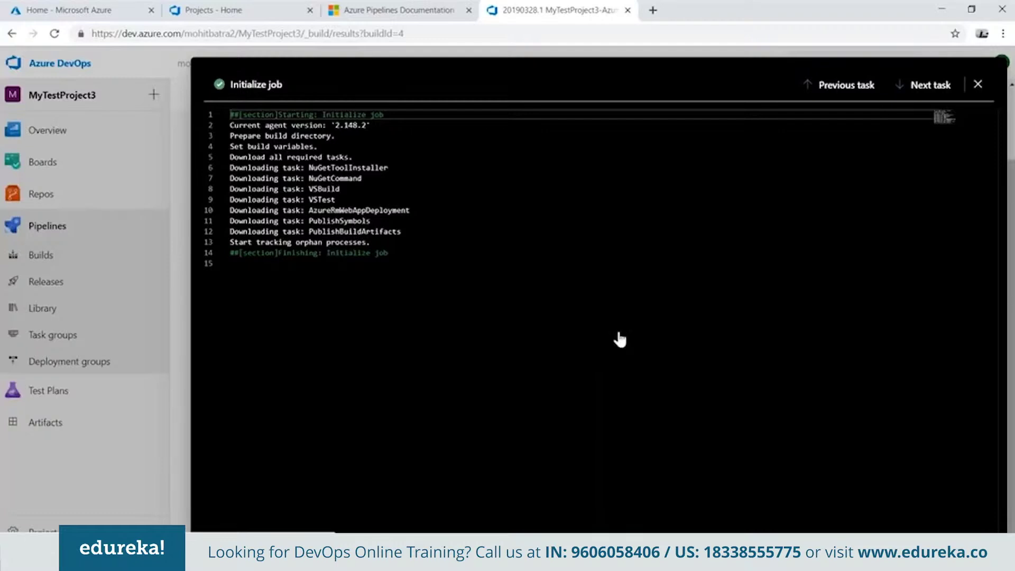
key(Escape)
Examine the Build solution log of the completed build, including its project and cleanup lines, and the agent job's total duration.
click(271, 326)
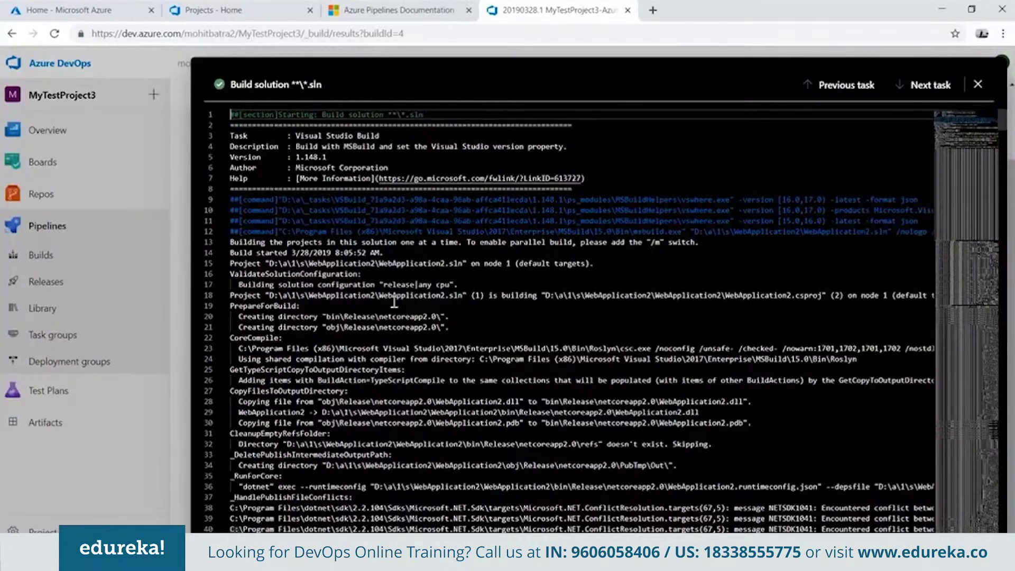
click(377, 295)
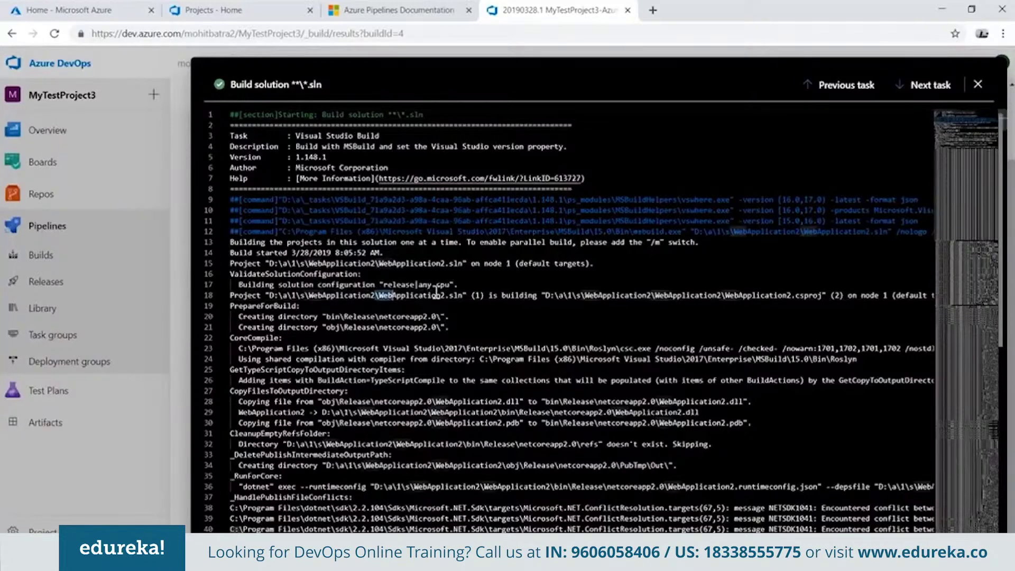
shift+click(464, 295)
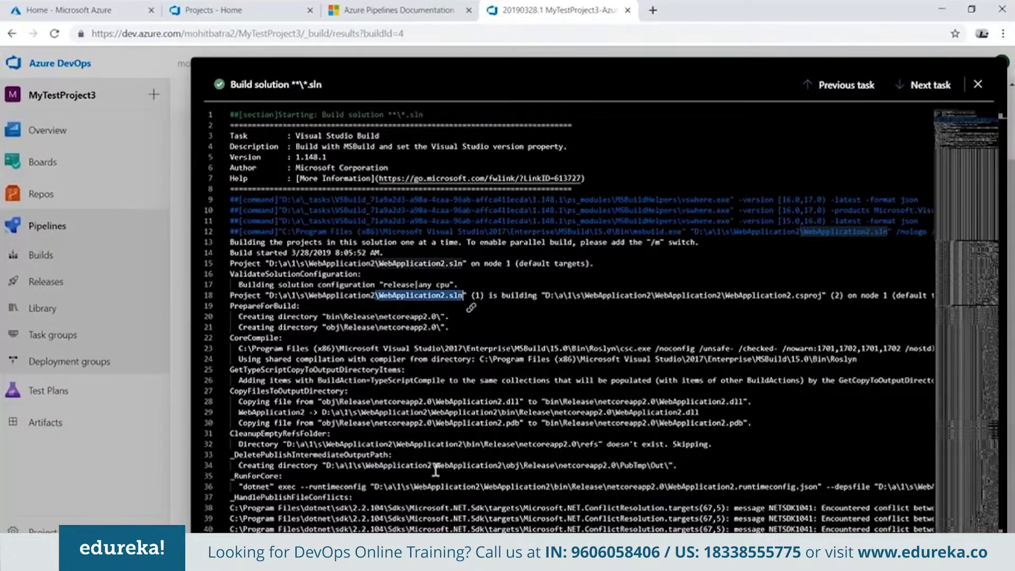
scroll(371, 390, down, 3)
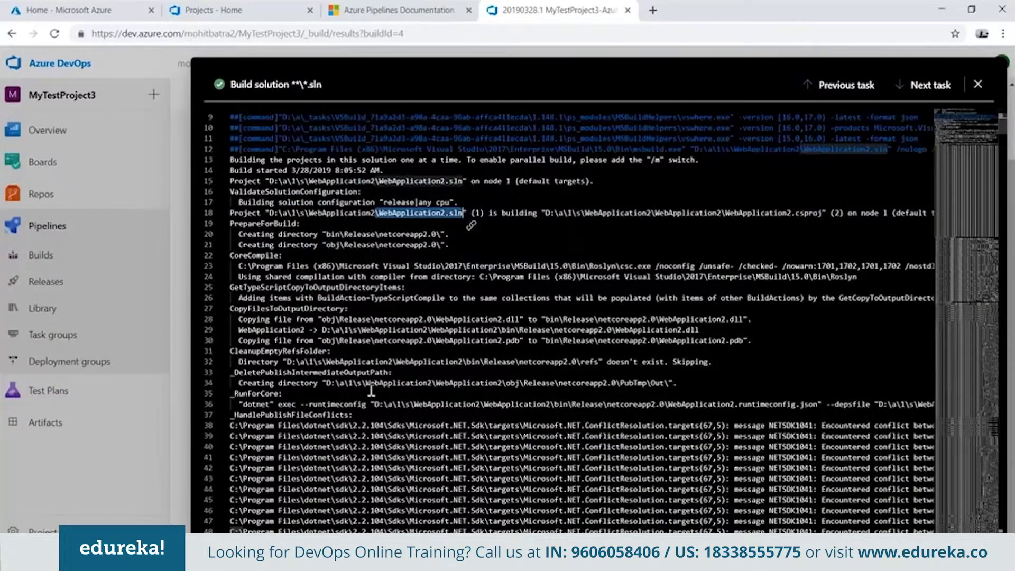
click(370, 312)
click(243, 351)
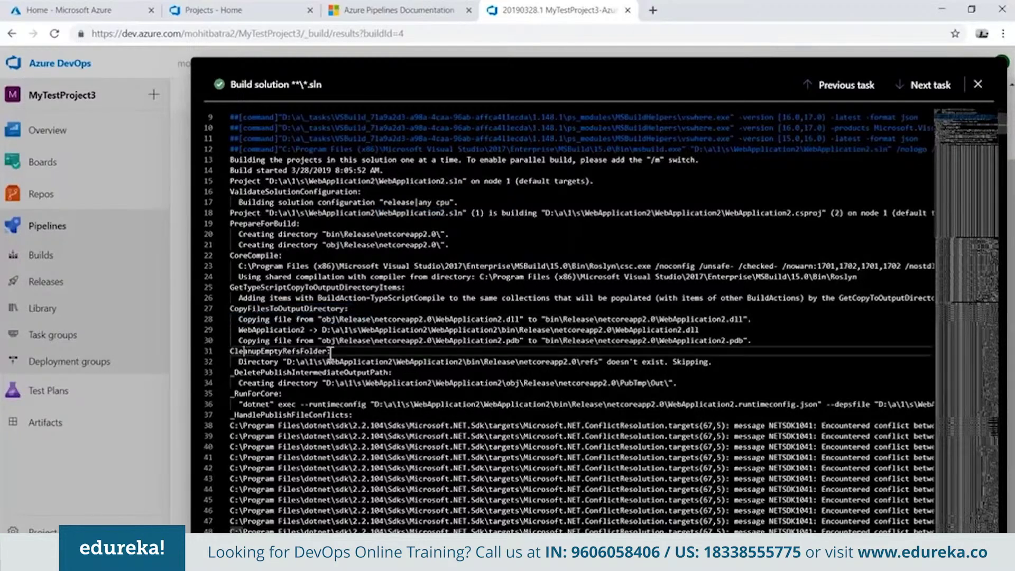
shift+click(332, 351)
scroll(296, 390, down, 3)
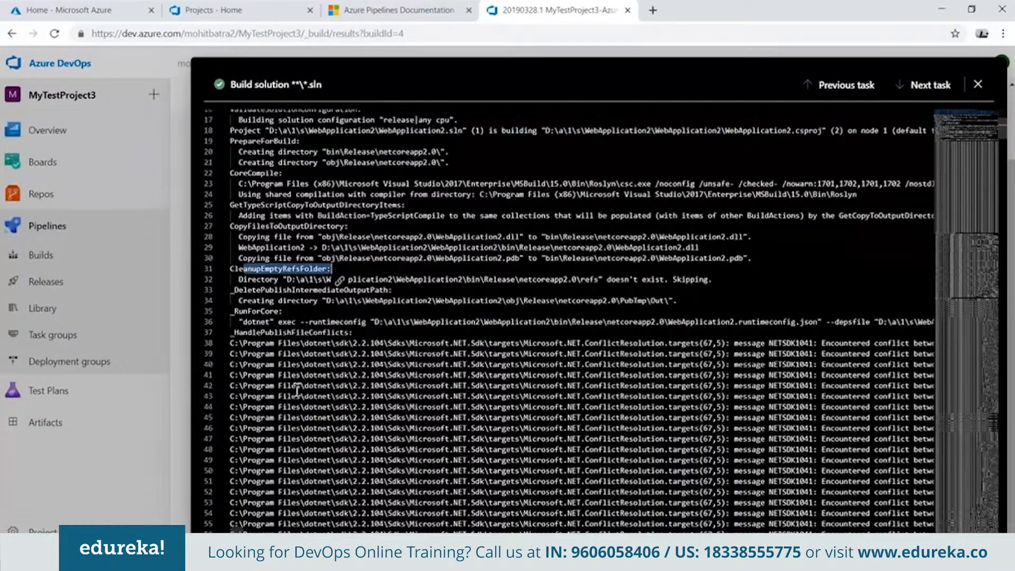
scroll(298, 390, down, 4)
click(356, 368)
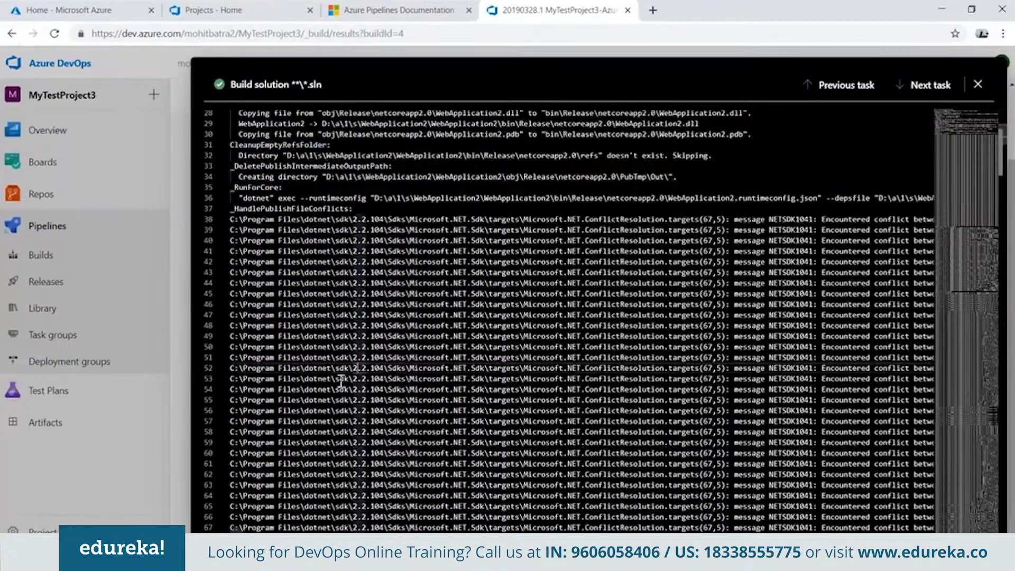
key(Escape)
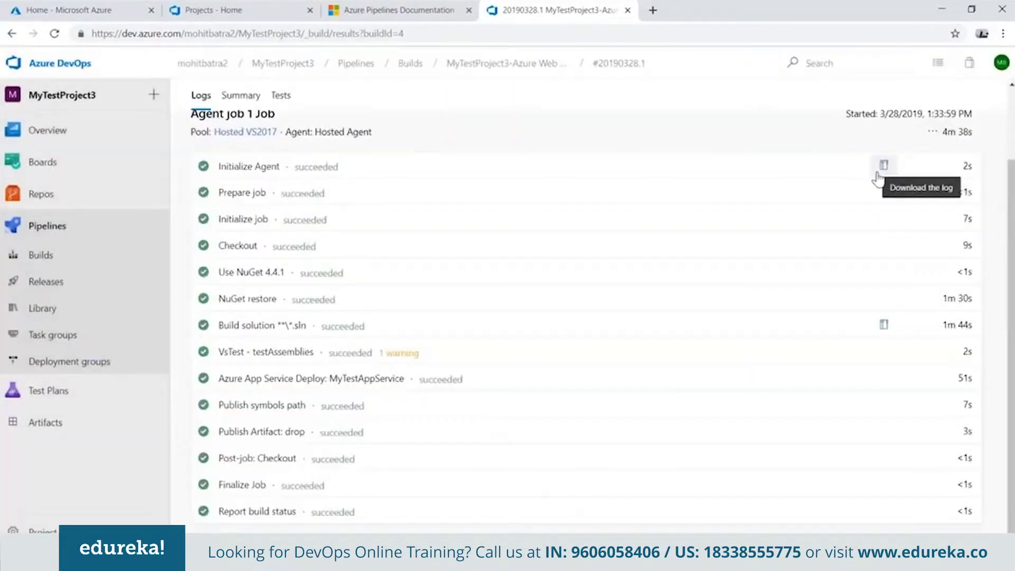
drag(977, 132, 942, 136)
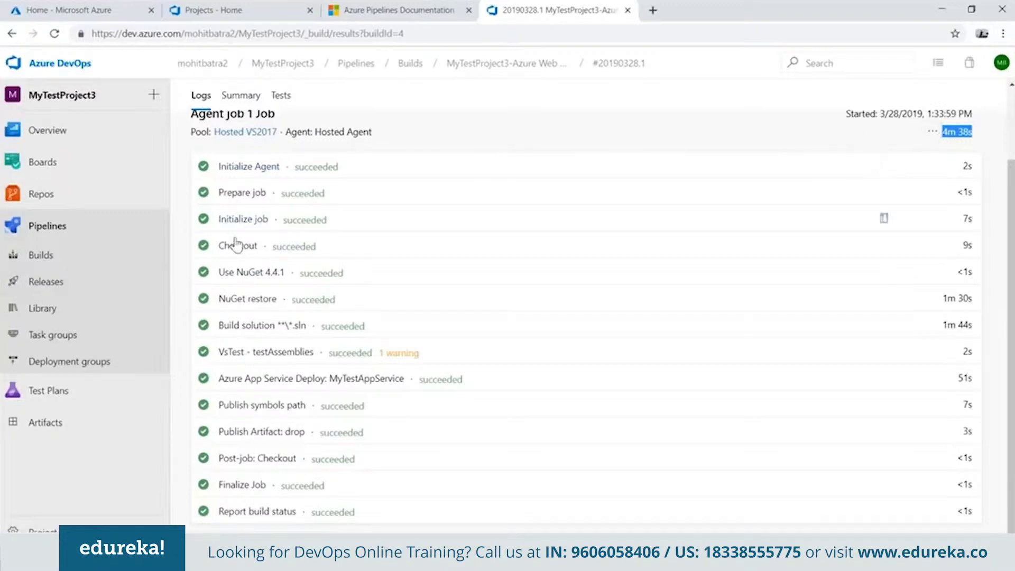
Create a release from the completed build with the MyTestProject3-Azure Web App for ASP.NET-CI (1) - CD release pipeline, and open it.
scroll(236, 244, up, 2)
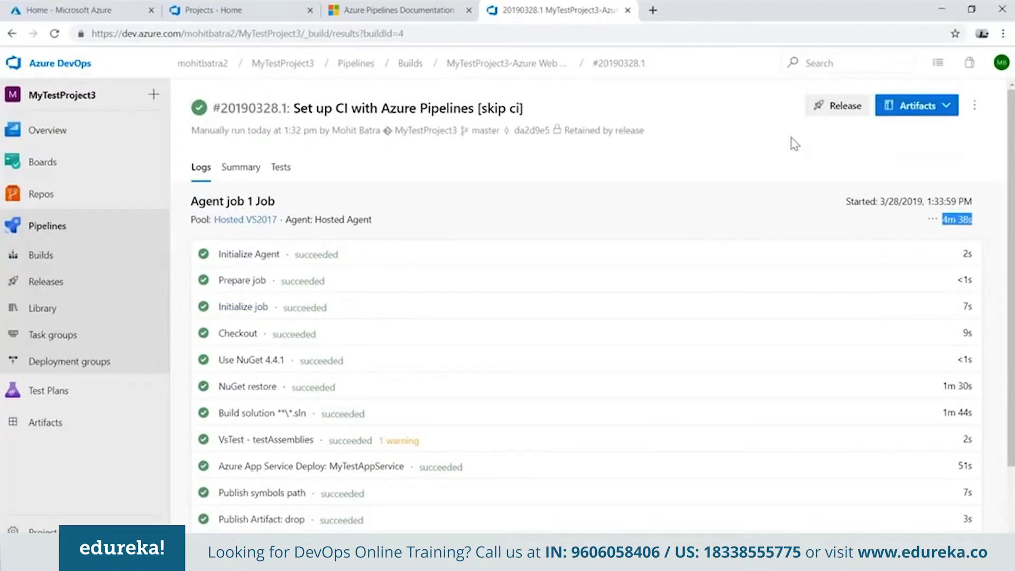
click(834, 116)
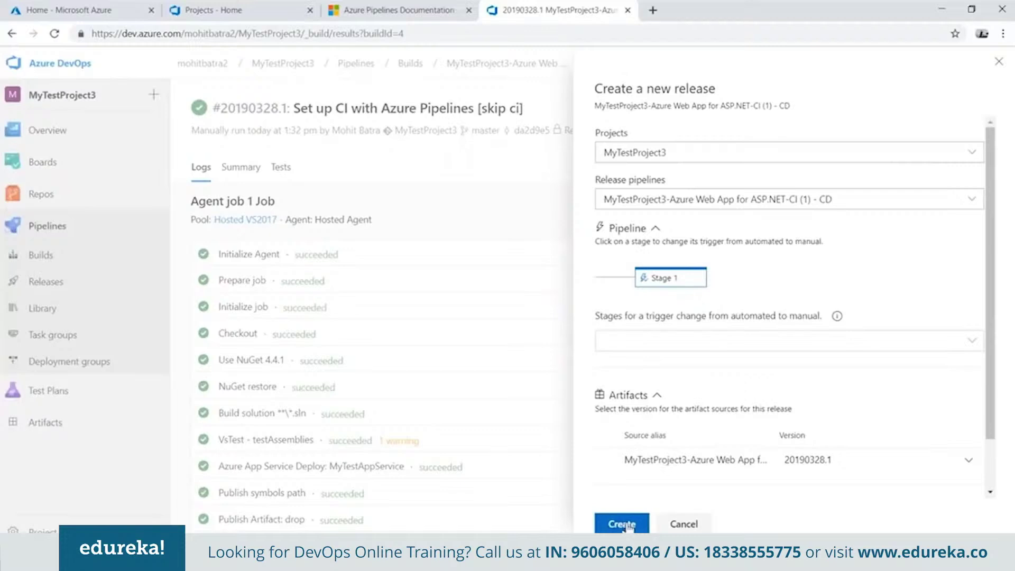
click(622, 524)
click(246, 95)
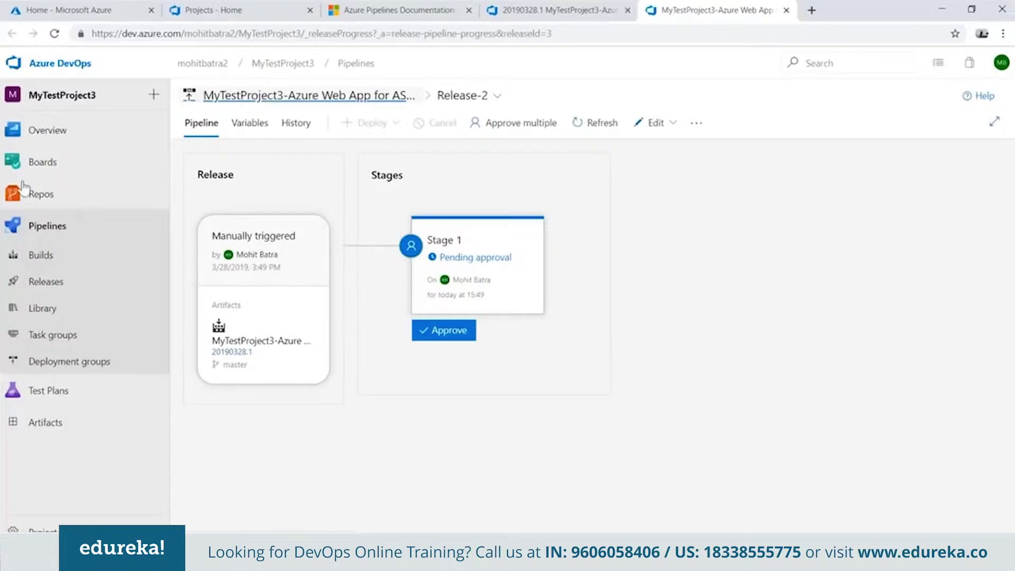
Start a new release pipeline from the project's list of releases.
click(47, 282)
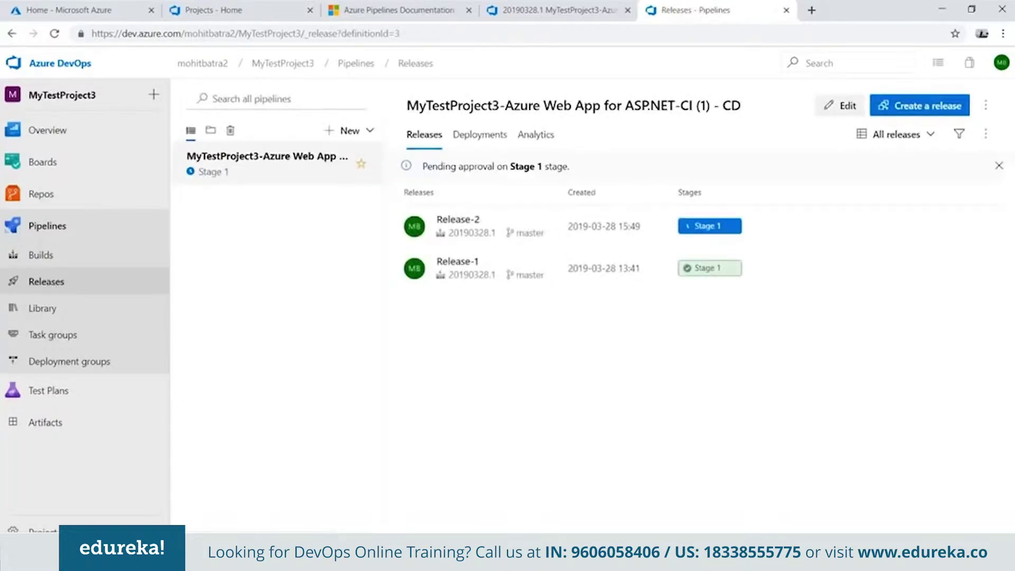
click(368, 130)
click(341, 161)
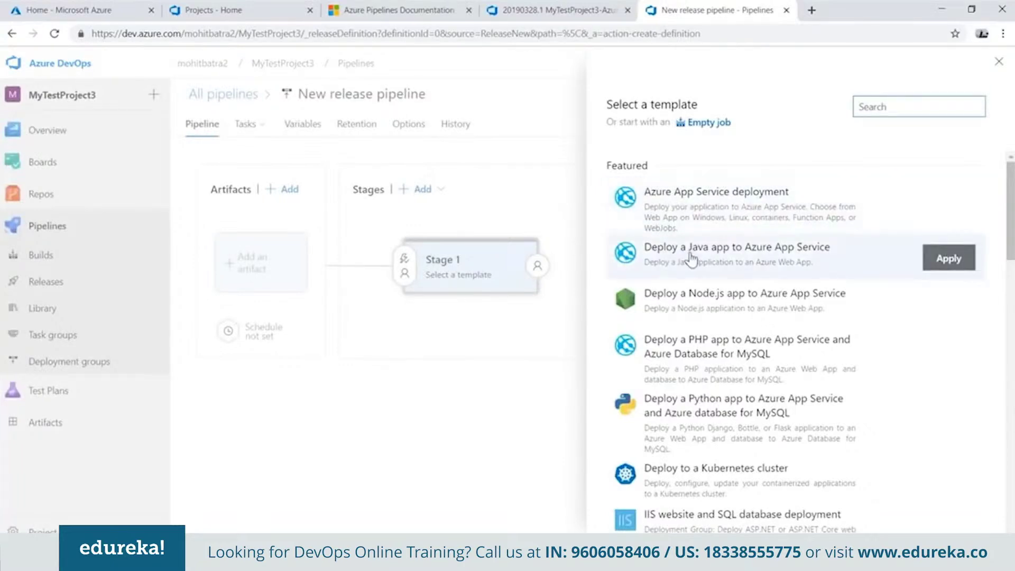
Look through the release templates and apply Azure App Service deployment to Stage 1 of the new release pipeline.
scroll(735, 259, down, 1)
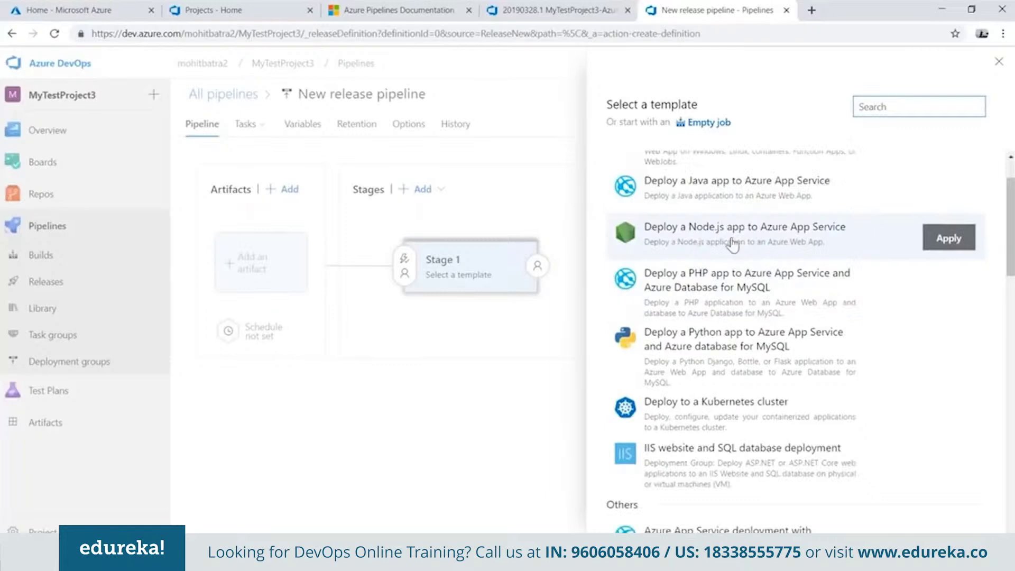
scroll(733, 242, down, 8)
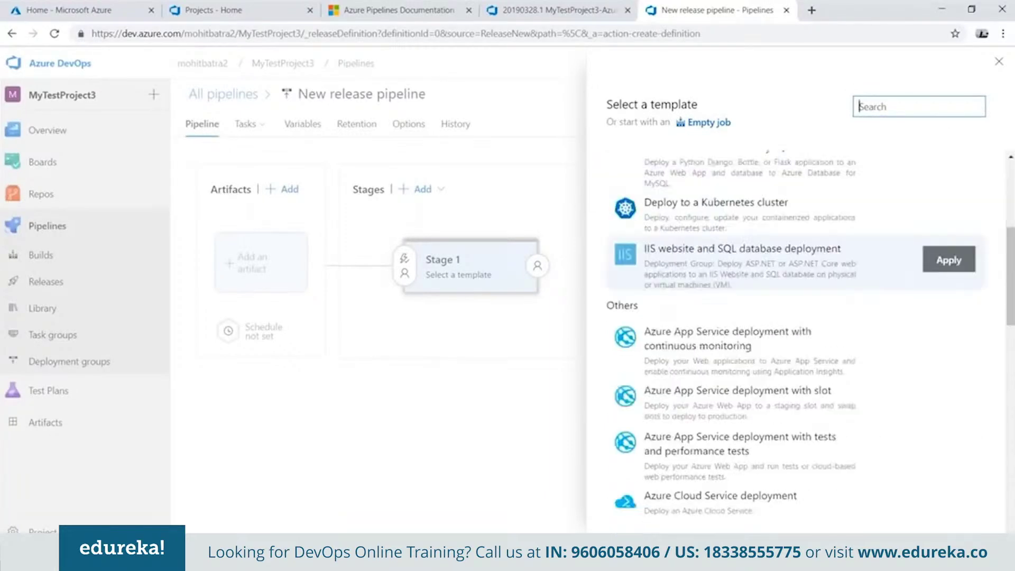
scroll(727, 334, down, 3)
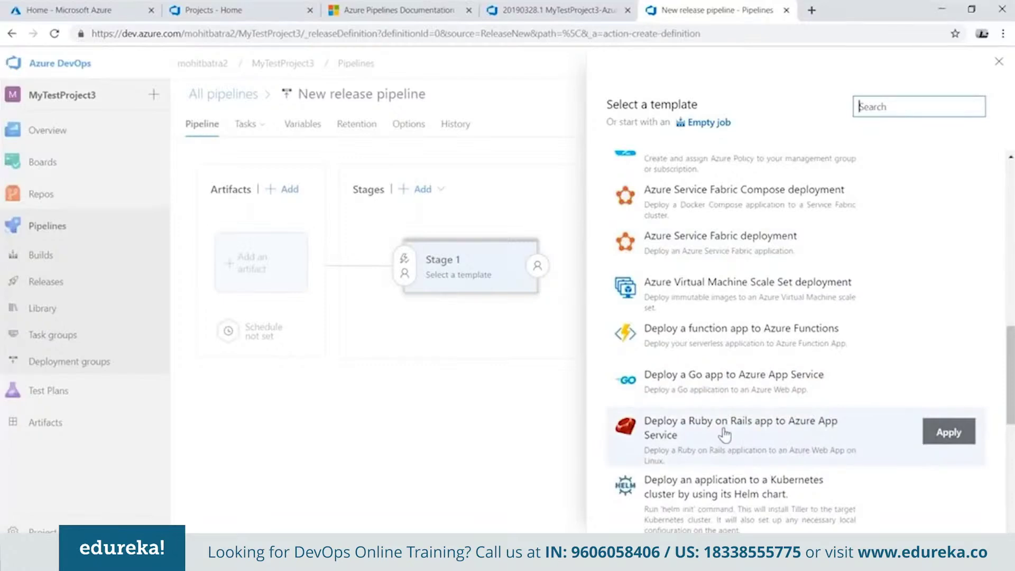
scroll(748, 434, down, 9)
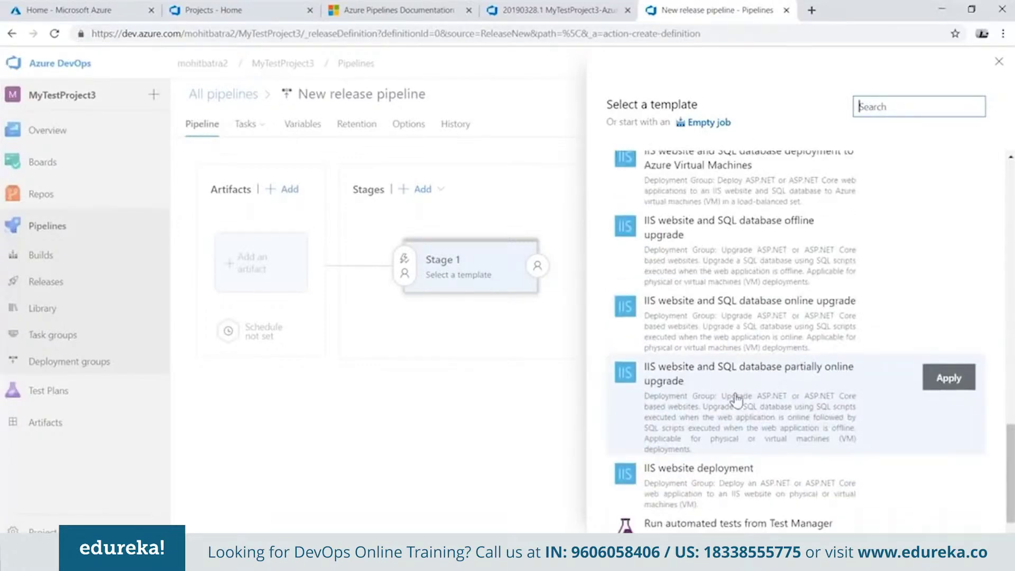
scroll(756, 384, down, 1)
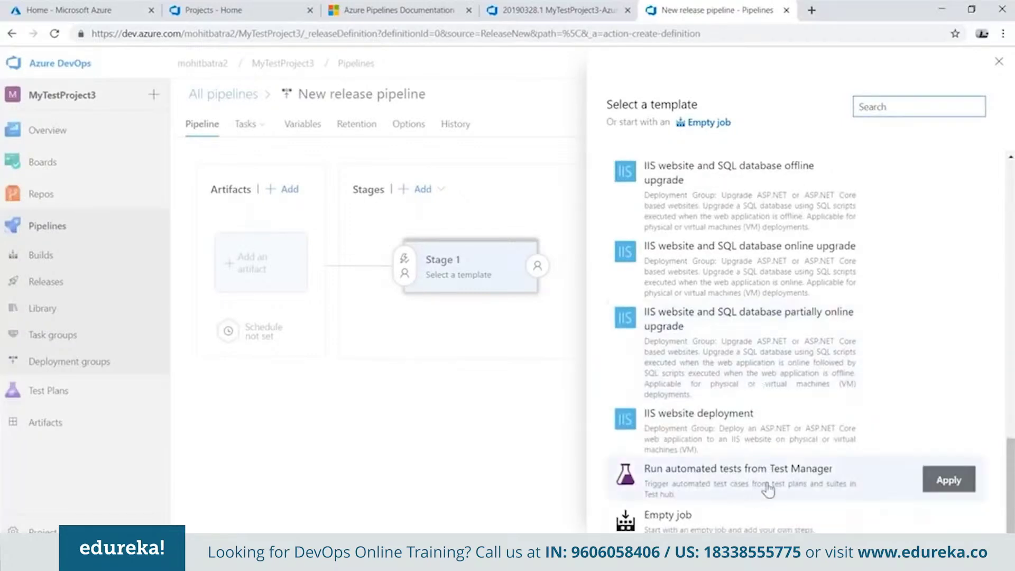
scroll(872, 315, up, 1)
scroll(871, 315, up, 15)
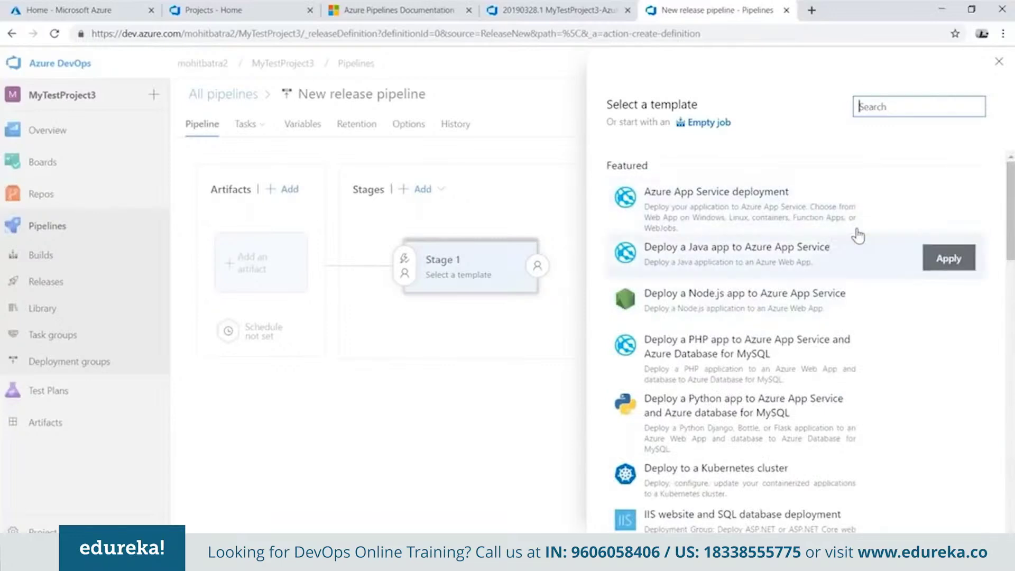
click(956, 208)
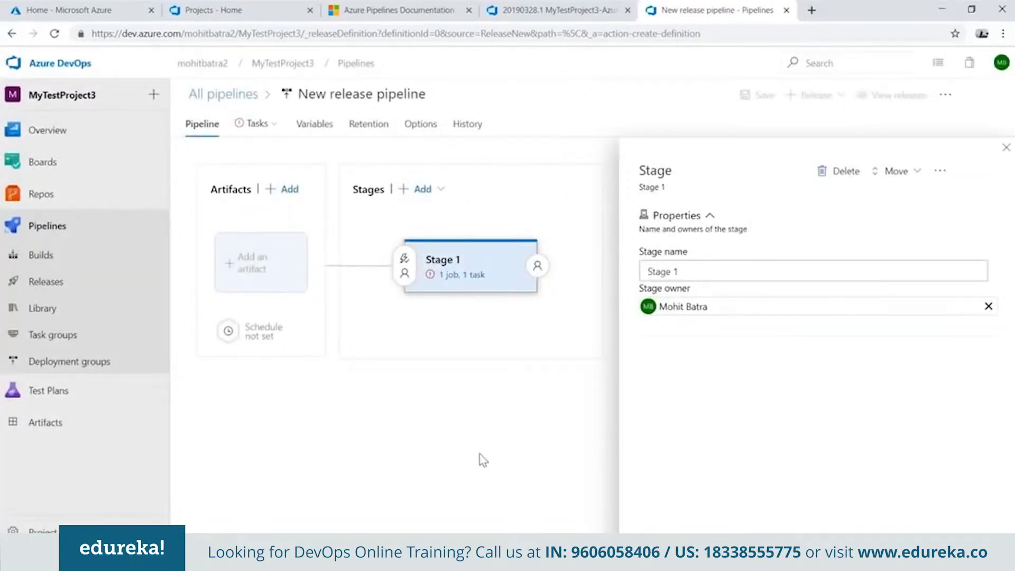
Configure Stage 1 to deploy to MyTestAppService using the existing service connection to the paid Azure subscription, and save the release pipeline.
click(254, 133)
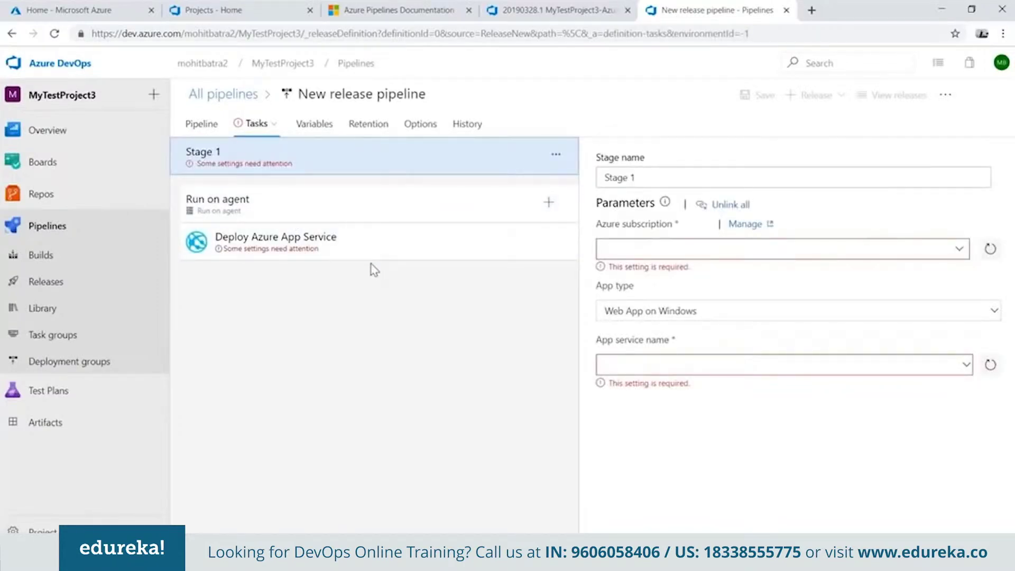
click(959, 249)
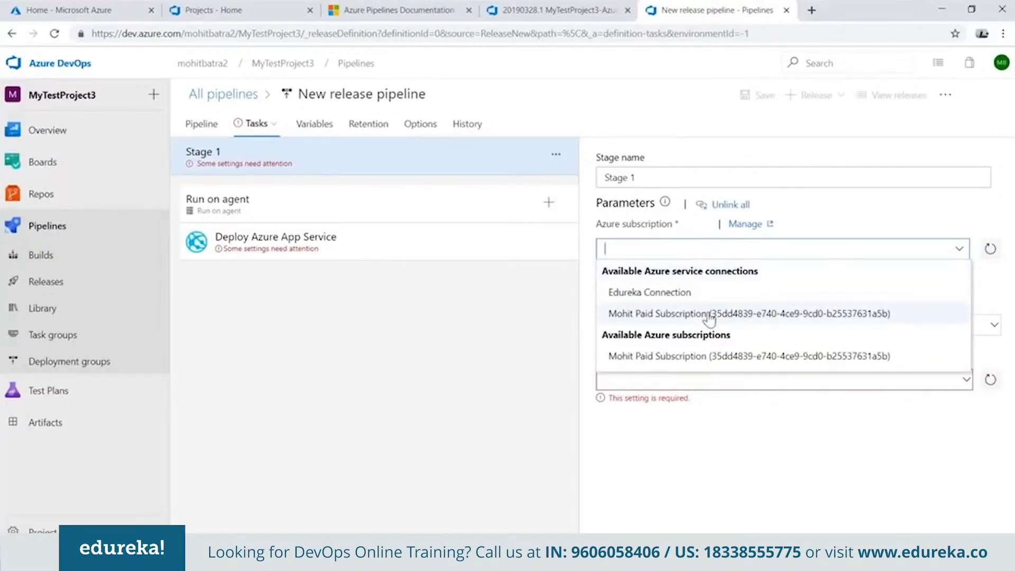
click(710, 316)
click(966, 367)
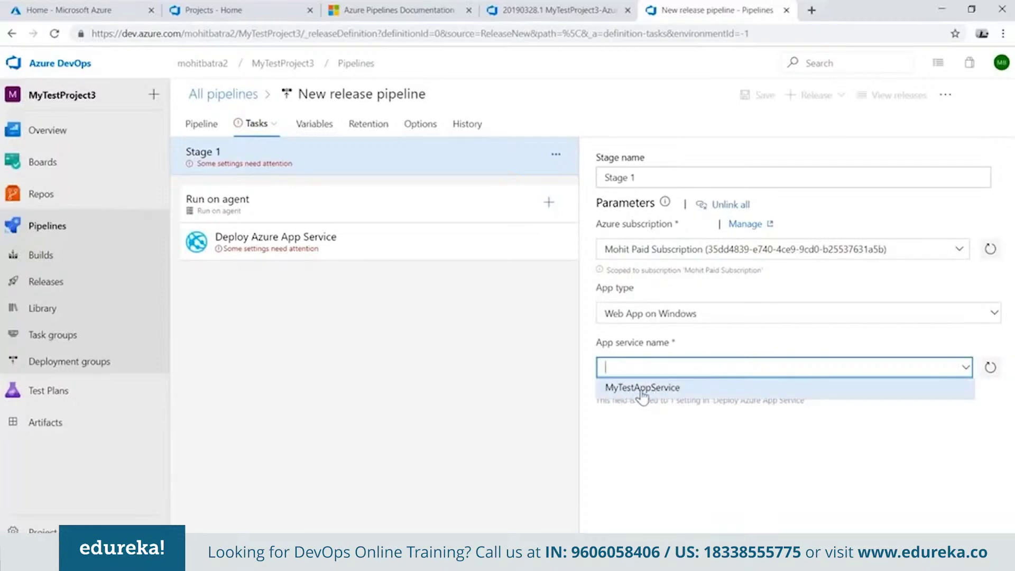
click(642, 389)
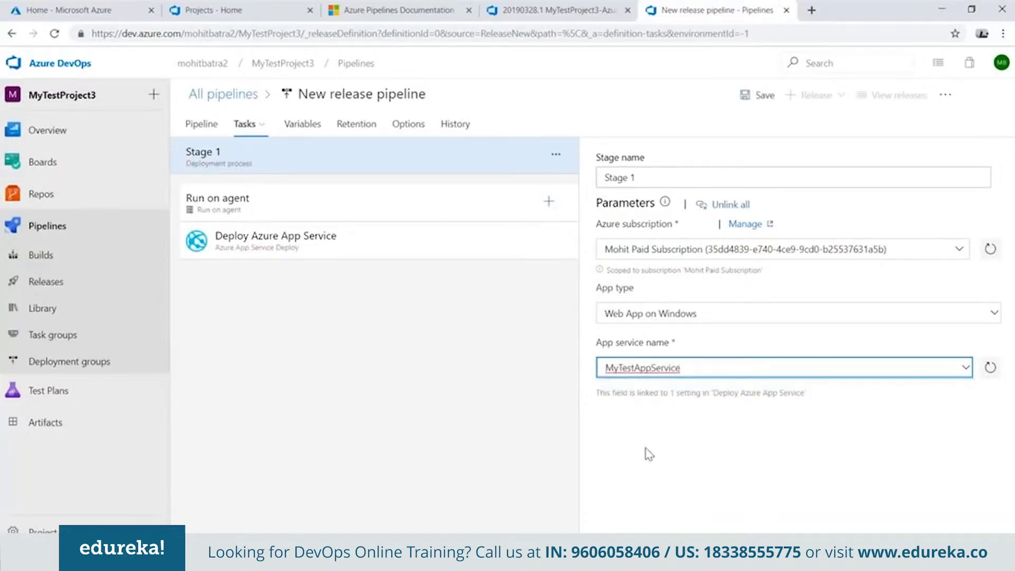
click(752, 109)
click(566, 378)
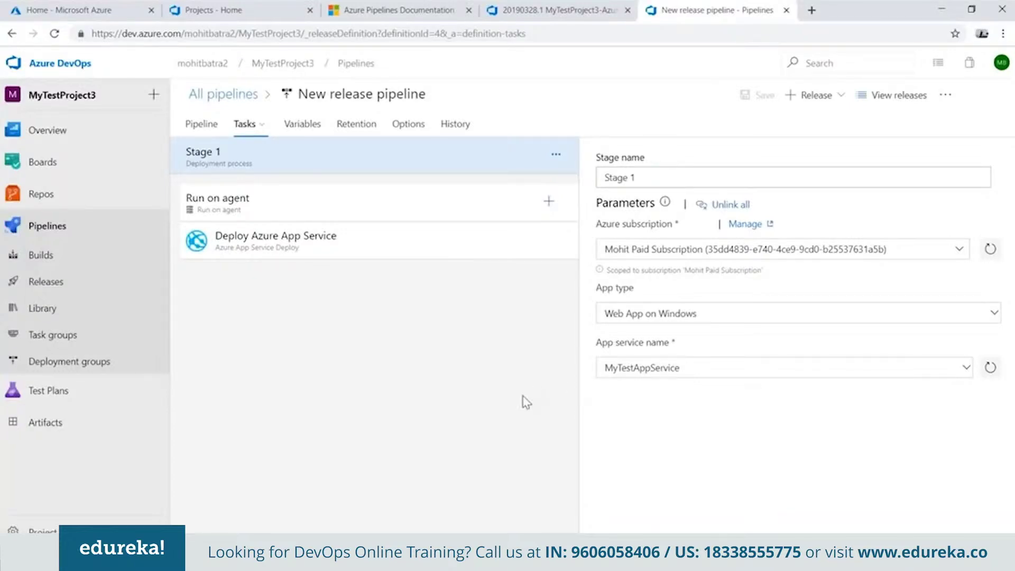
click(830, 103)
click(804, 127)
click(623, 525)
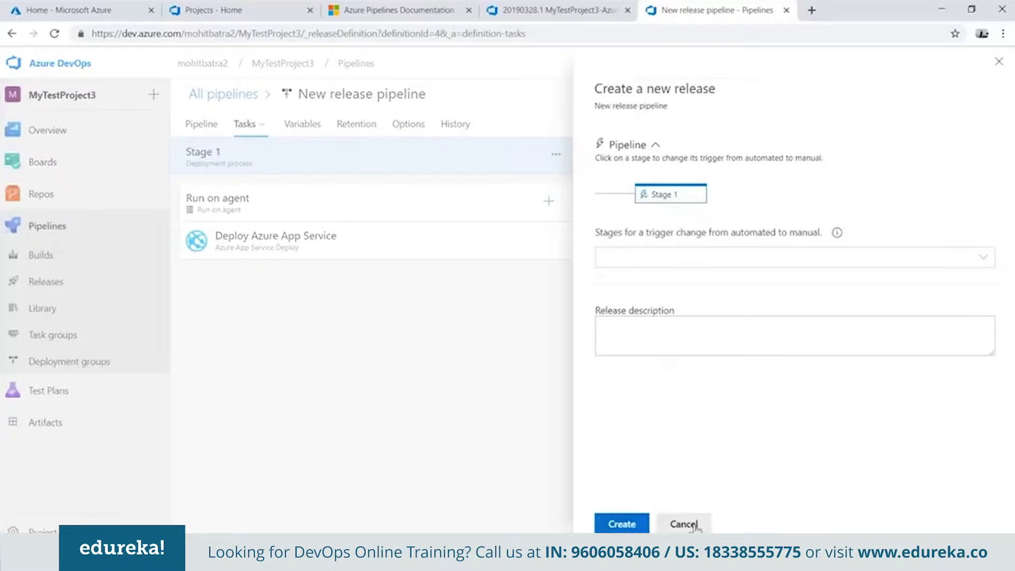
Enable pre-deployment approvals in the pre-deployment conditions of Stage 1.
click(202, 124)
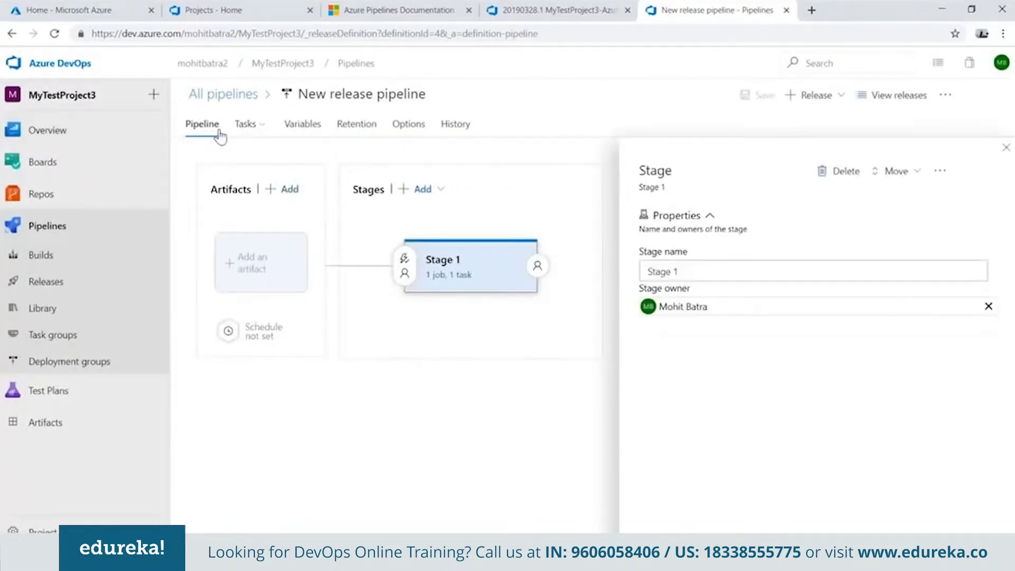
click(404, 273)
scroll(709, 356, down, 3)
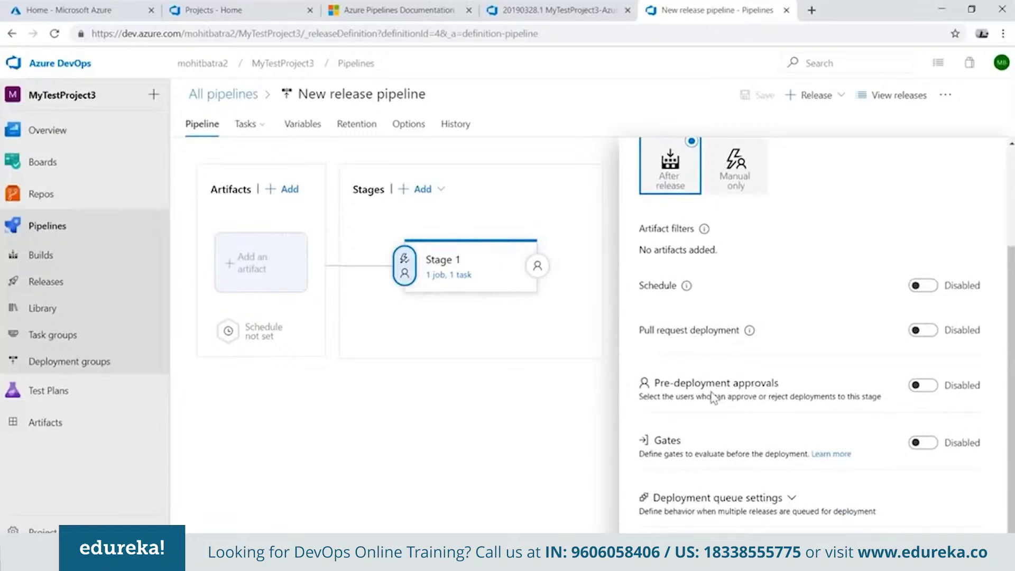
click(922, 385)
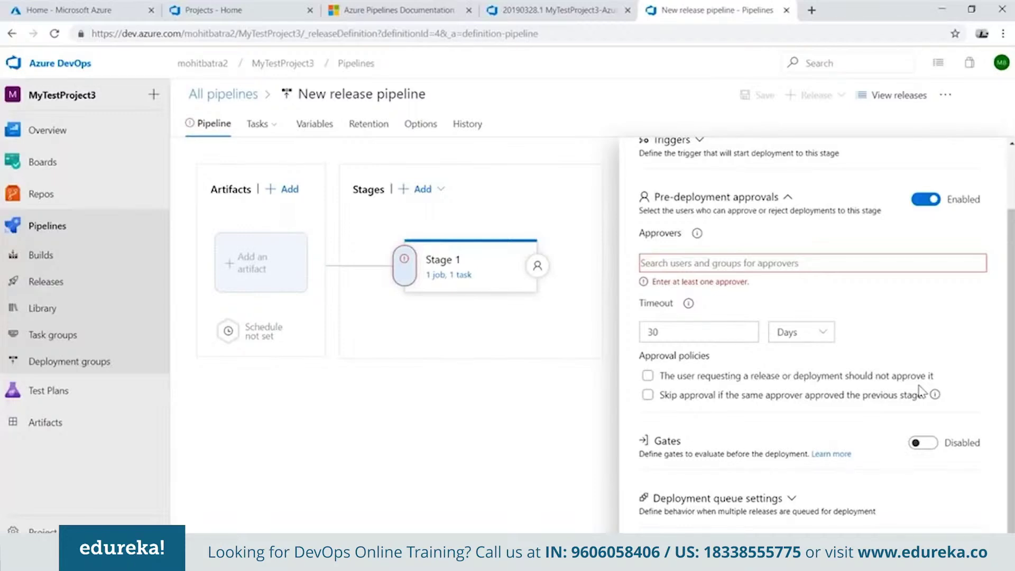
Add the stage owner as pre-deployment approver for Stage 1 and save the release pipeline.
click(679, 262)
text(d)
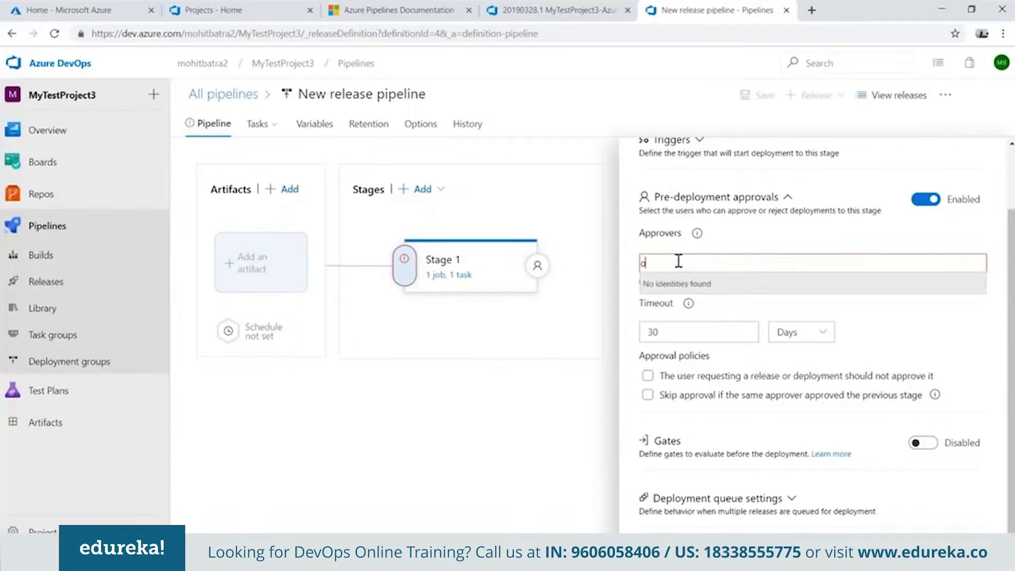
key(BackSpace)
text(mo)
click(774, 297)
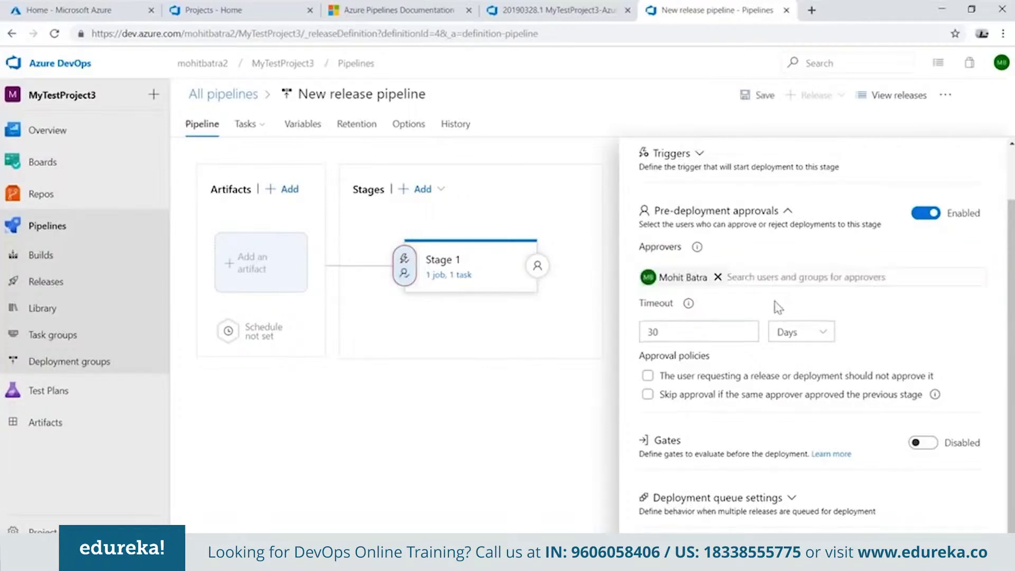
scroll(774, 301, up, 2)
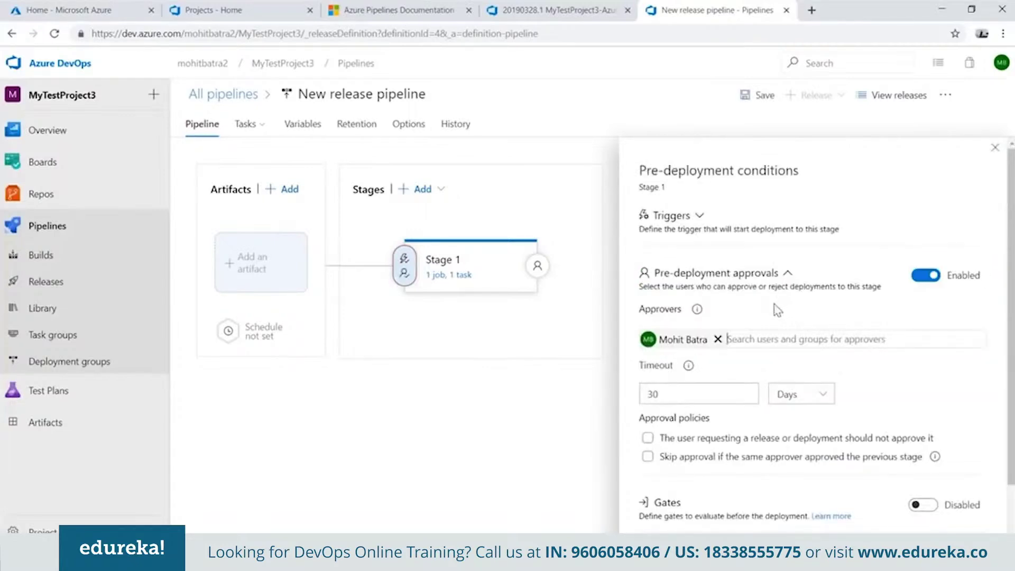
click(757, 98)
click(570, 351)
Create a release from the new release pipeline and open it.
click(837, 98)
click(797, 131)
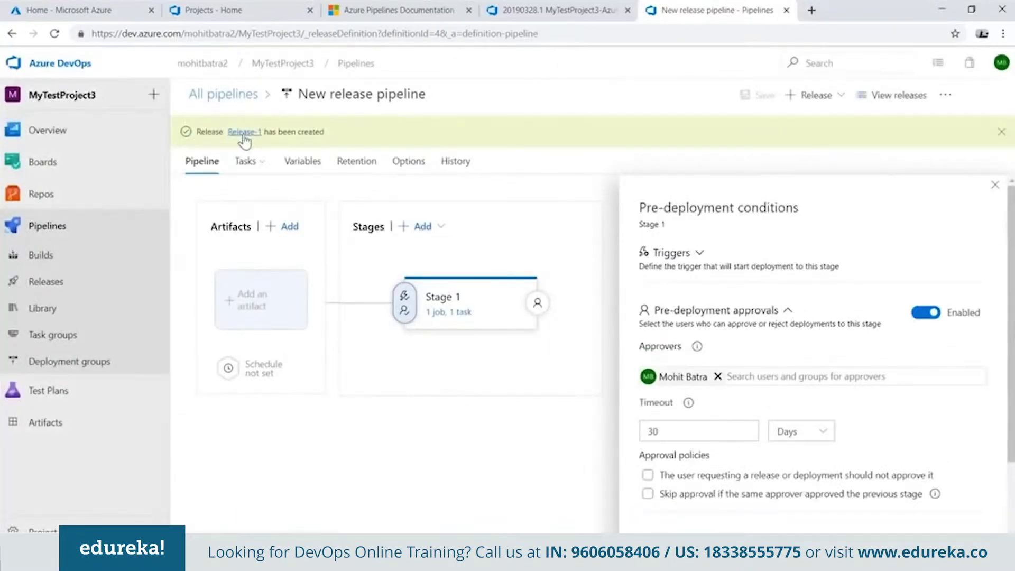
click(243, 133)
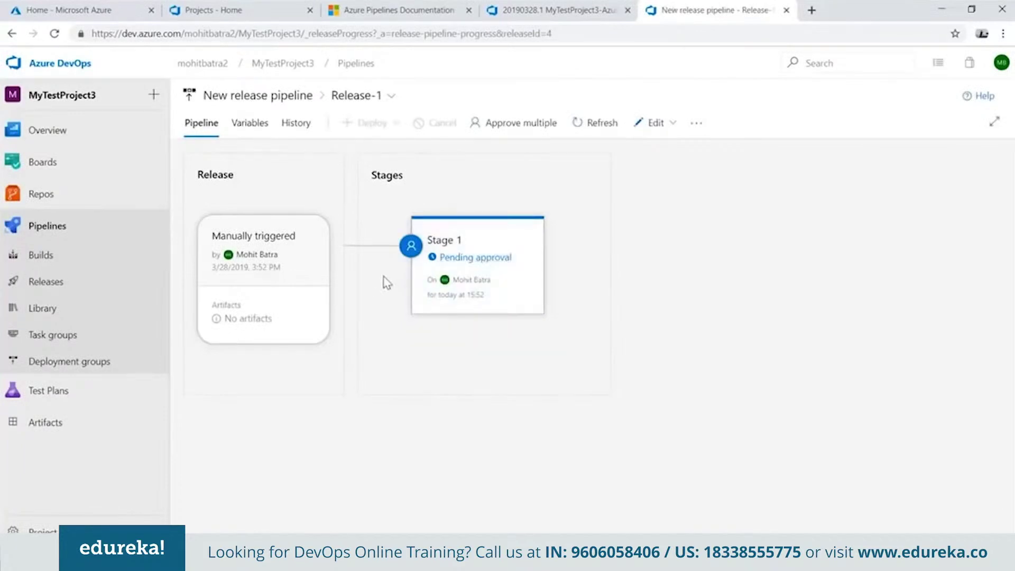
Approve the pending Stage 1 deployment of the new release without a comment.
mouse_move(448, 290)
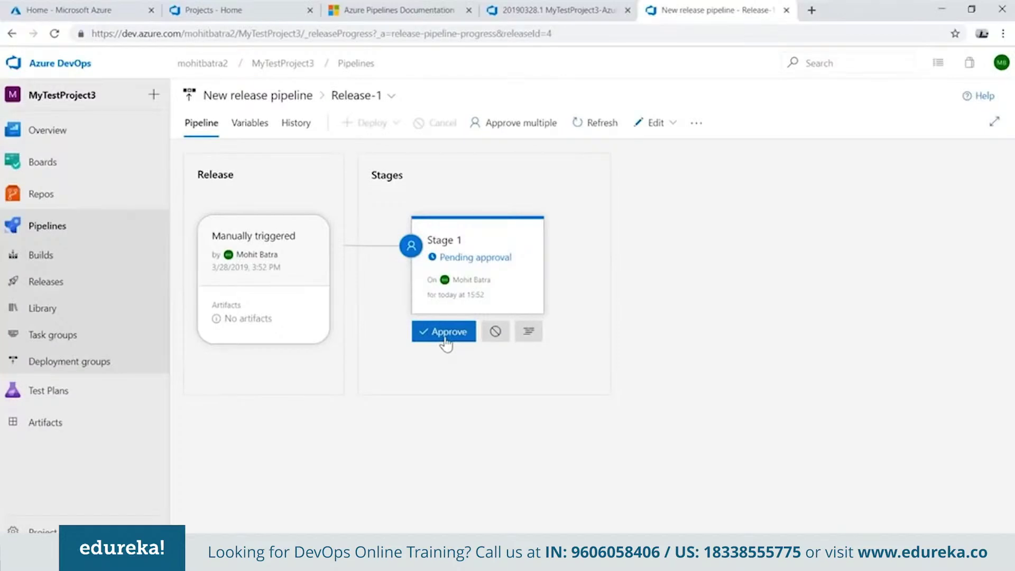
click(445, 338)
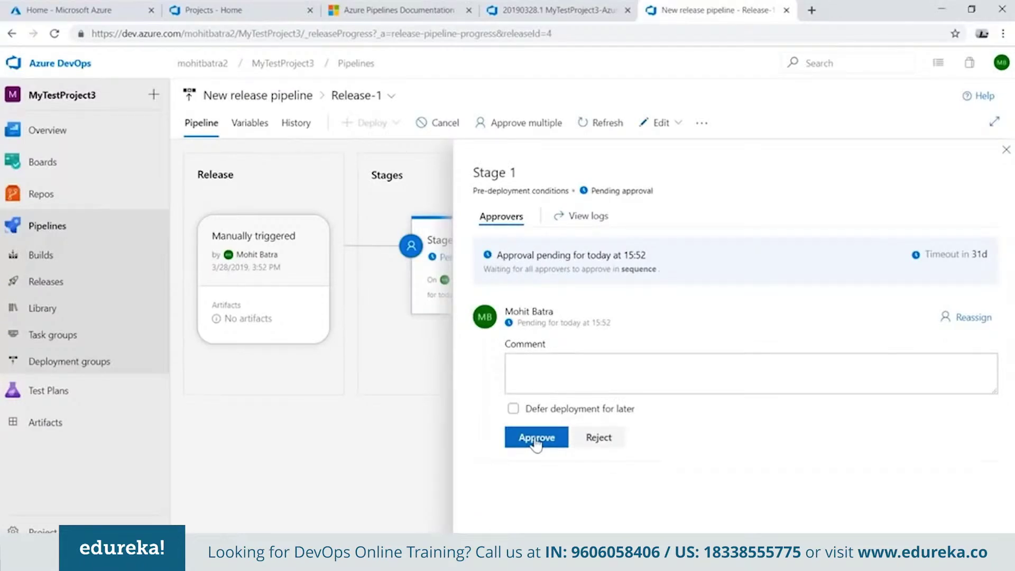
click(536, 440)
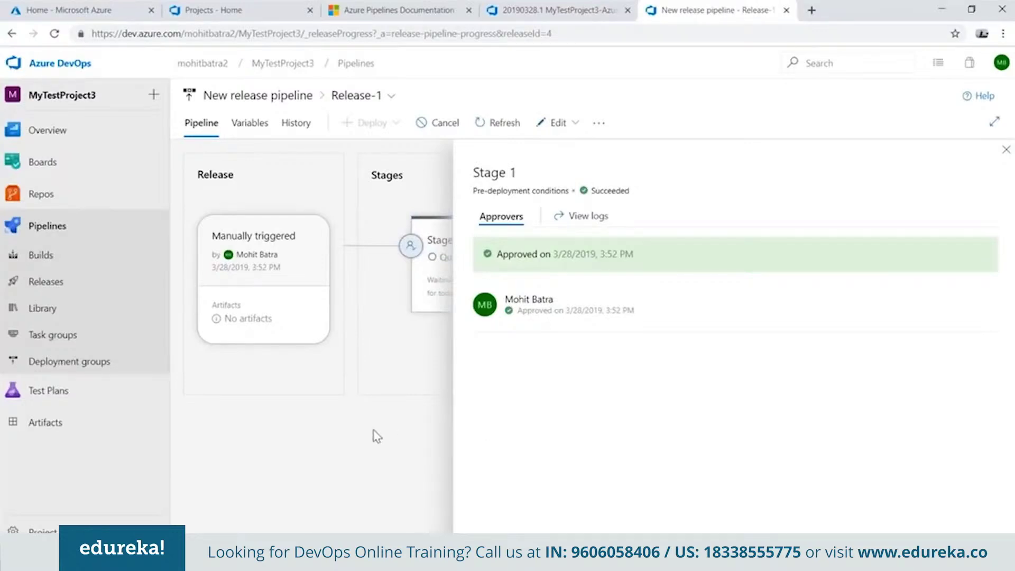
click(1006, 150)
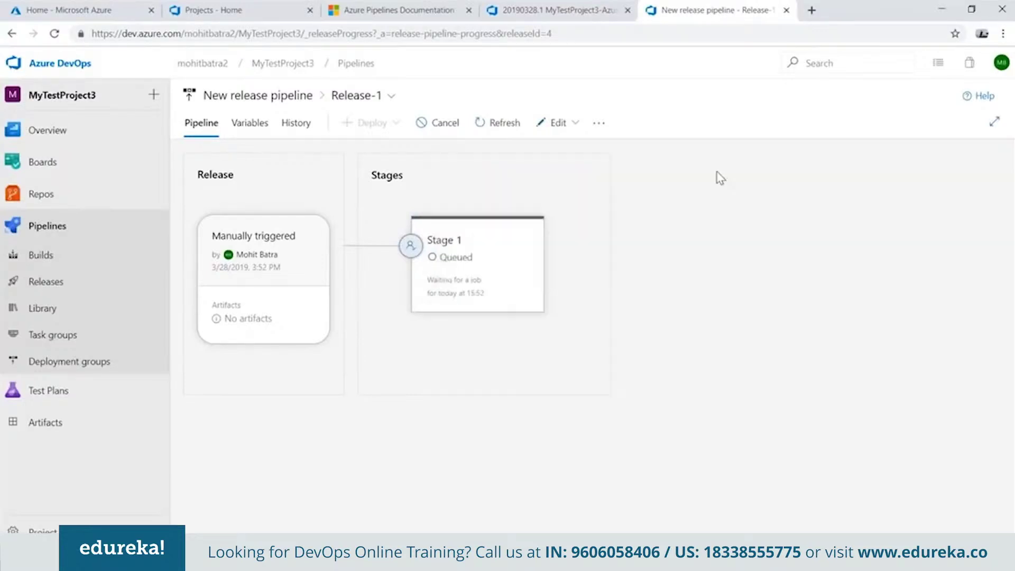
Check the Stage 1 deployment status in its logs, and reopen the release from the project's list of releases.
click(464, 260)
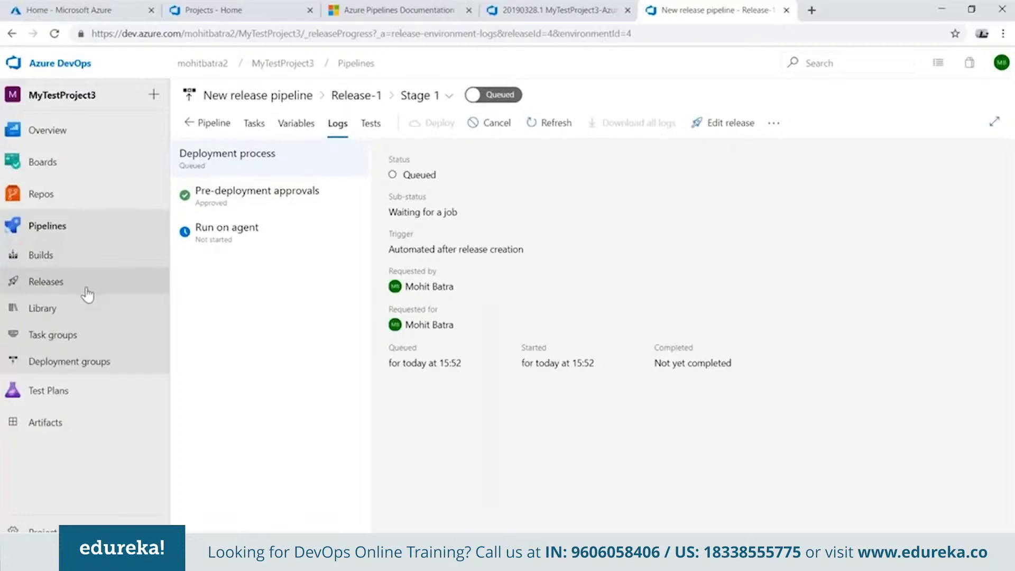
click(68, 290)
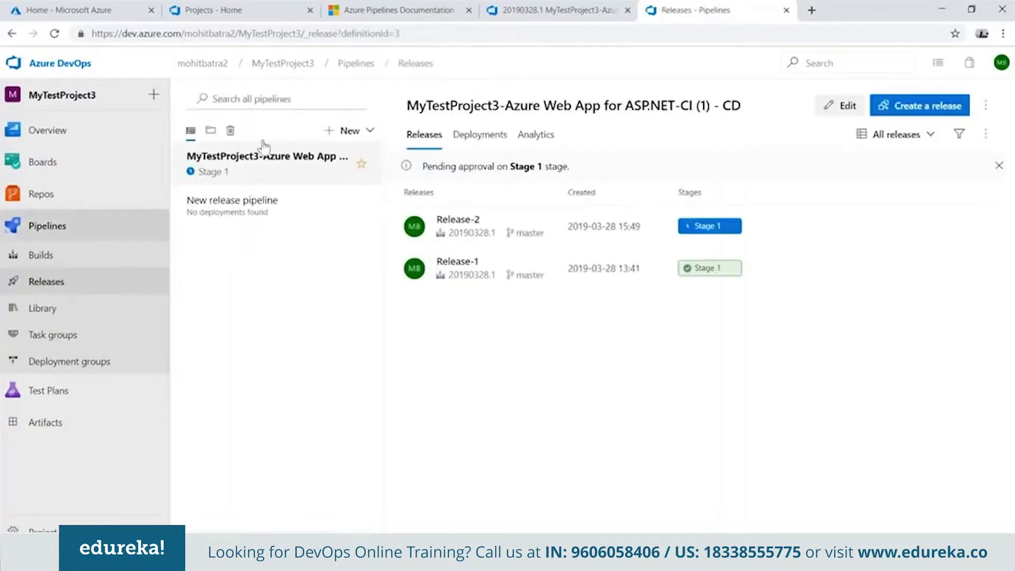
click(262, 213)
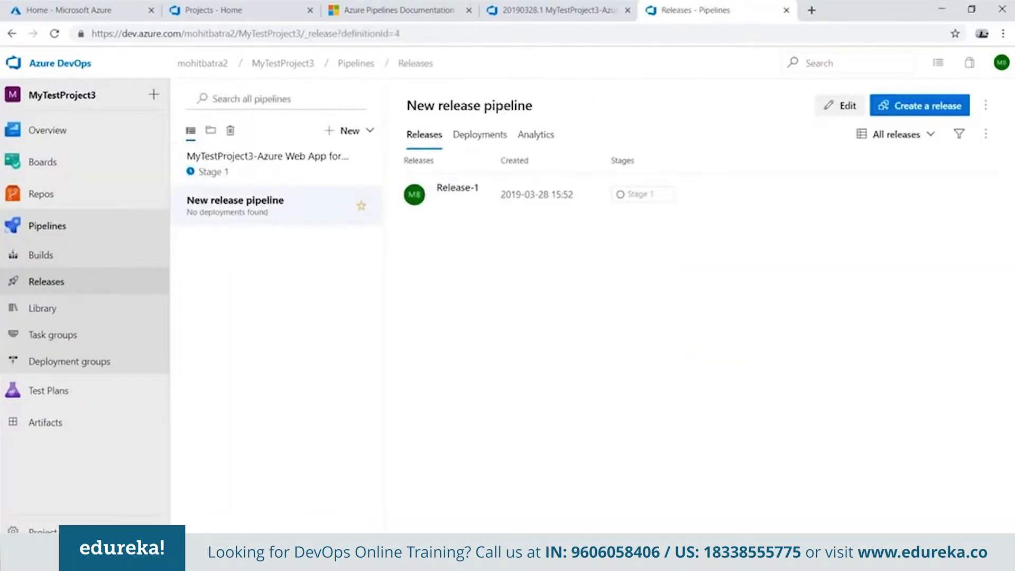
click(452, 189)
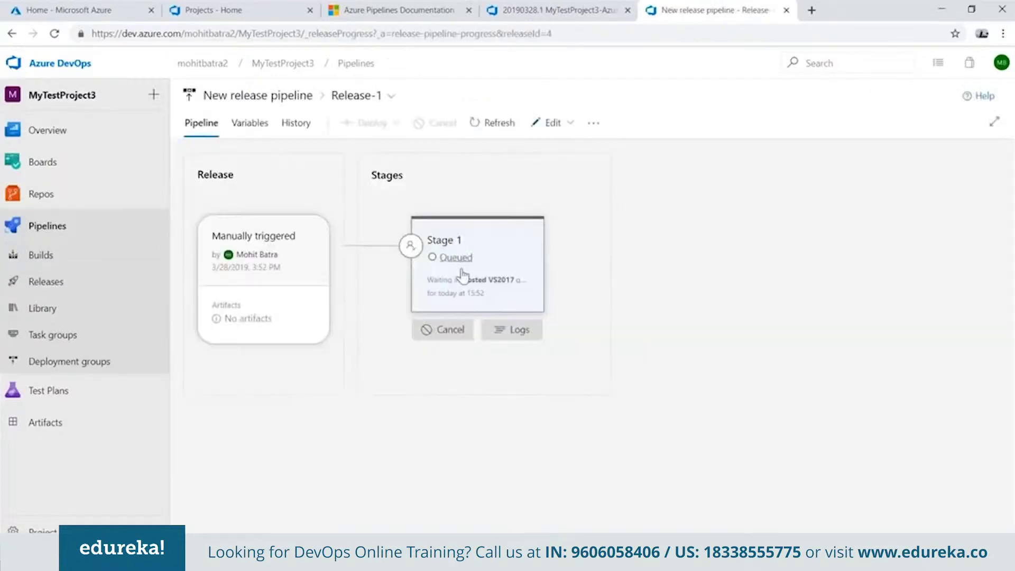
View the Run on agent logs for Stage 1 of Release-1 in the MyTestProject3-Azure Web App for ASP.NET-CI (1) - CD pipeline.
click(63, 285)
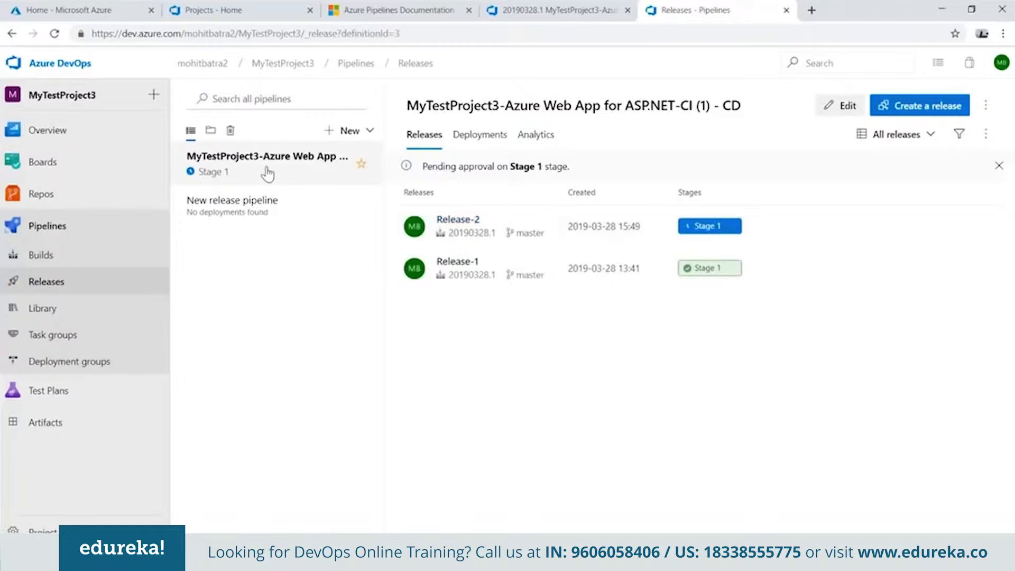
click(457, 261)
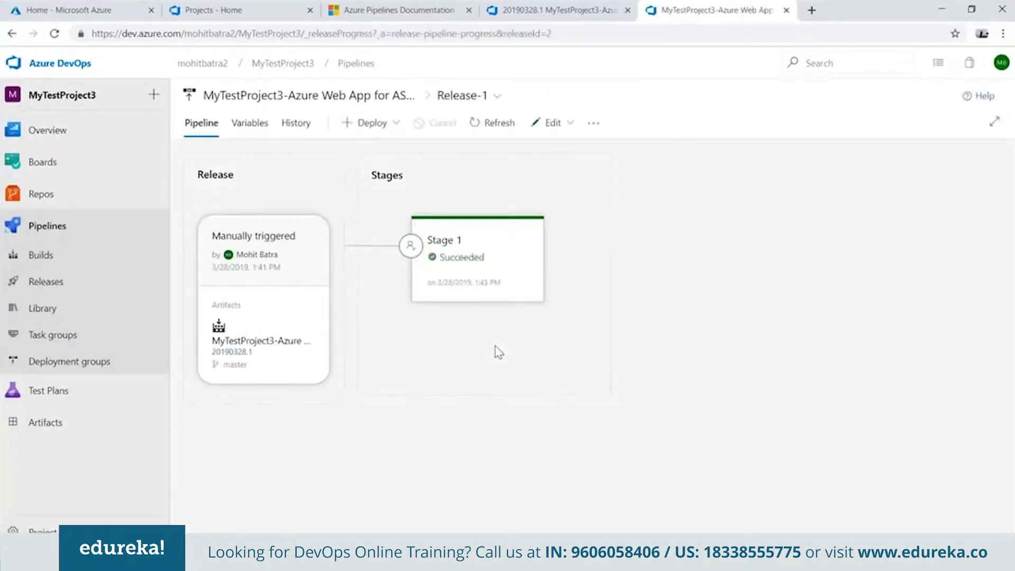
mouse_move(460, 243)
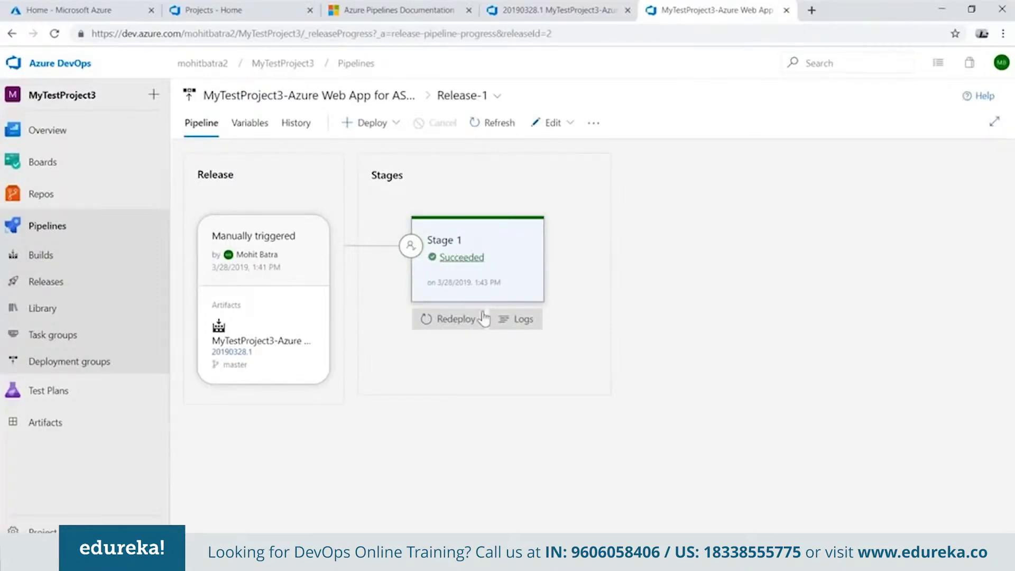
click(524, 320)
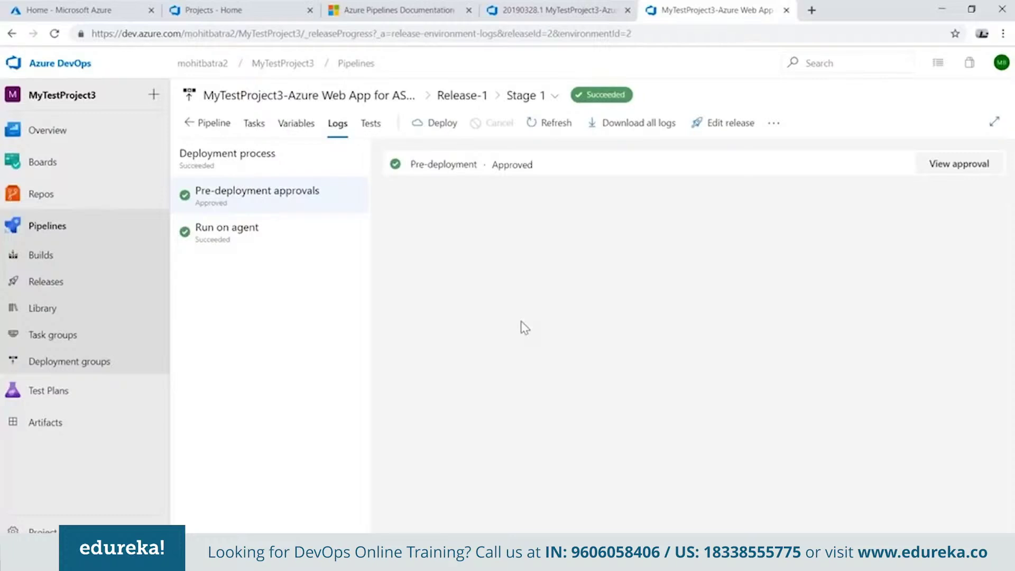
click(226, 242)
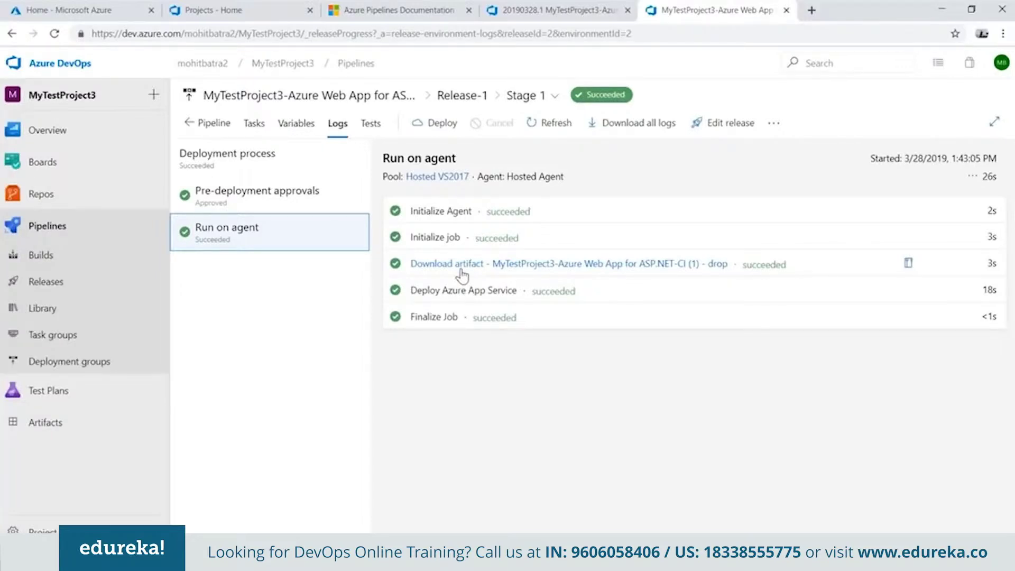
Examine the Deploy Azure App Service log, including its deployment history line and the application URL.
click(471, 297)
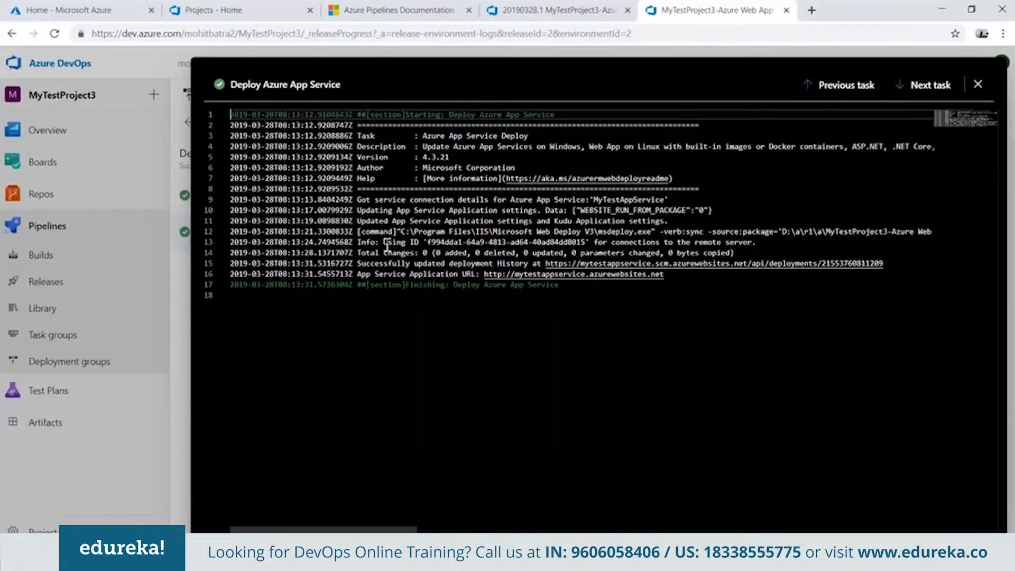
drag(357, 263, 534, 263)
click(360, 274)
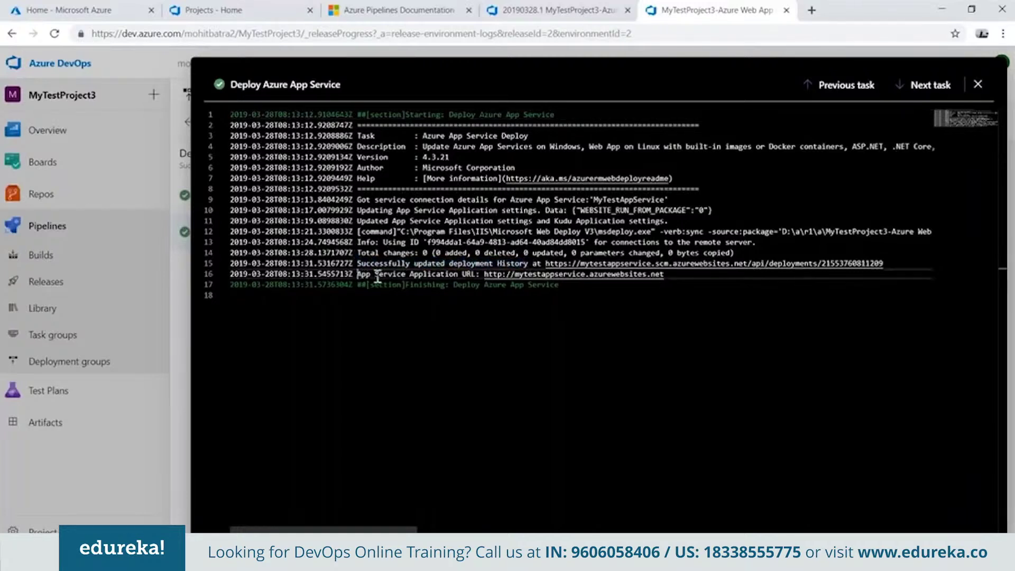
drag(357, 274, 487, 278)
drag(490, 275, 667, 275)
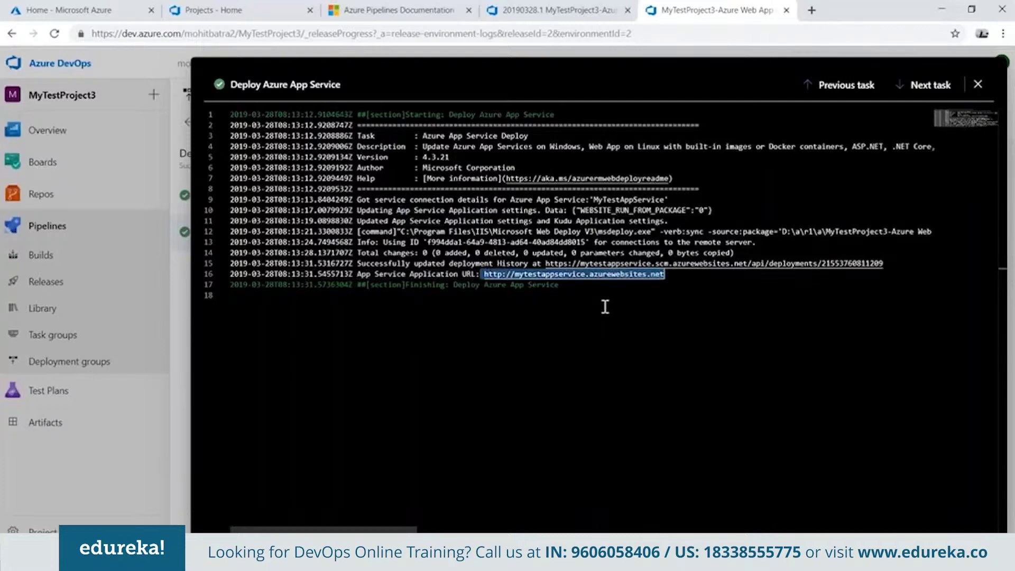
click(978, 84)
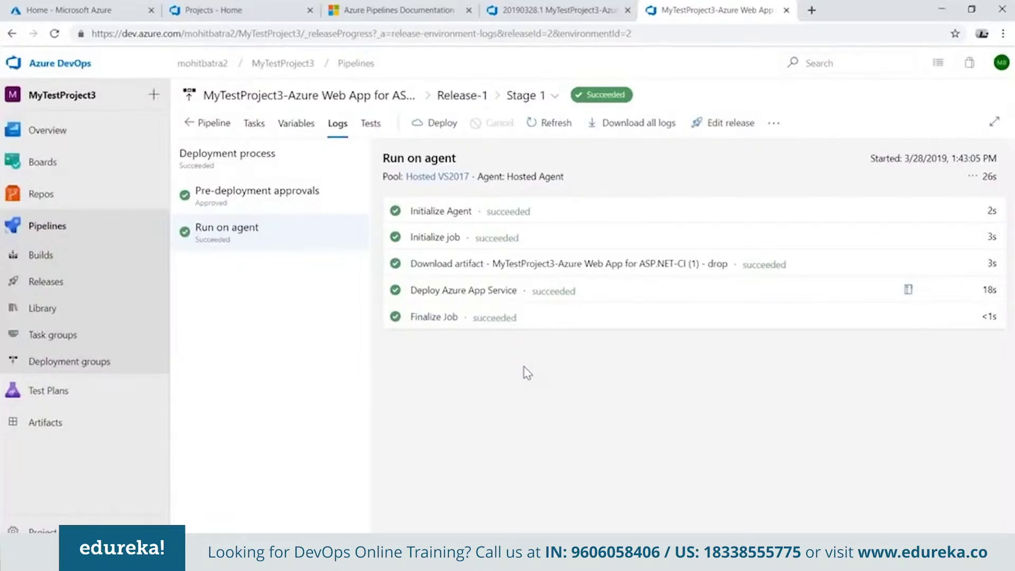
Switch to the Azure portal, open the MyTestAppService app service, and browse to its website URL.
click(85, 13)
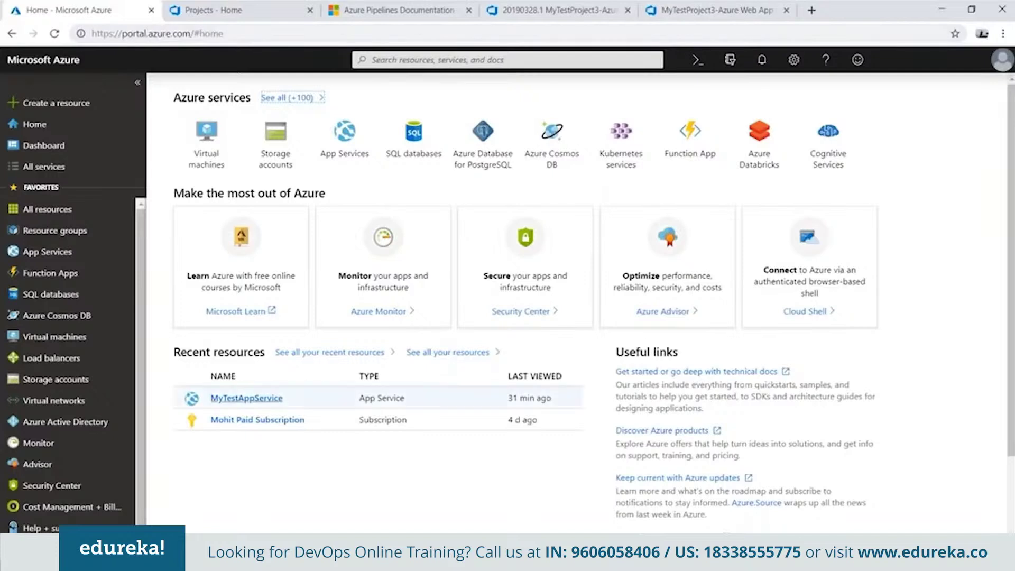
click(248, 403)
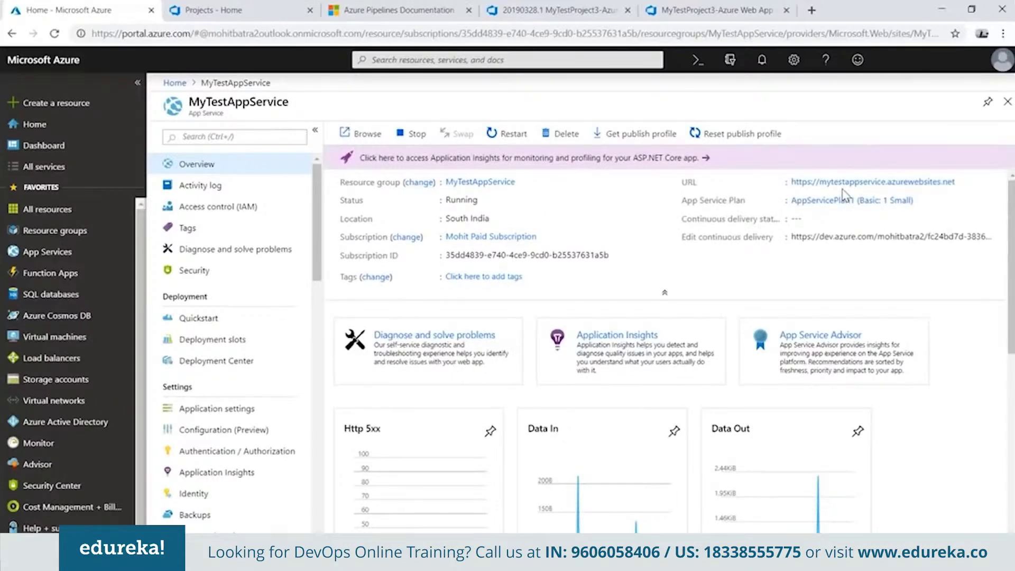
click(846, 183)
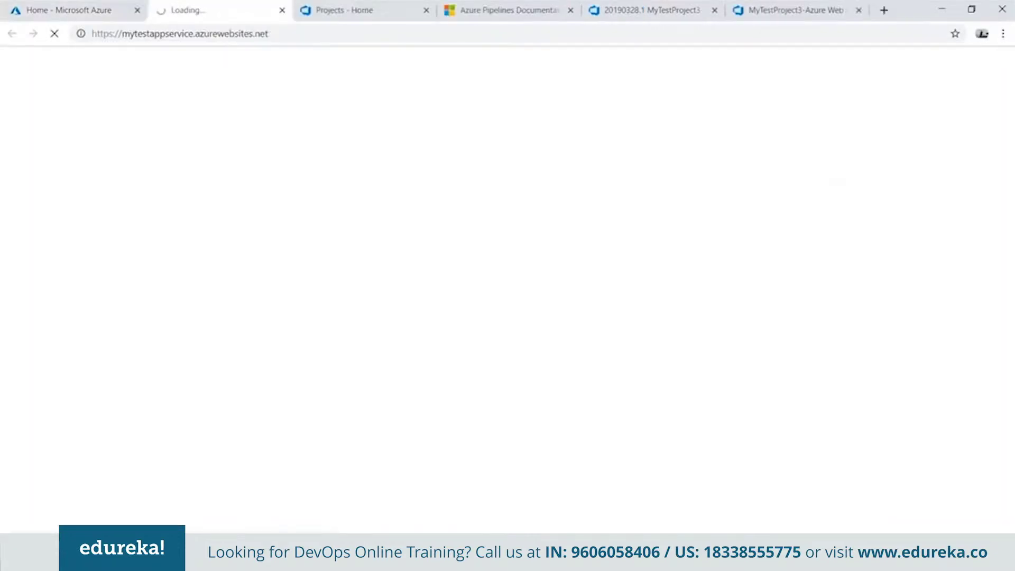